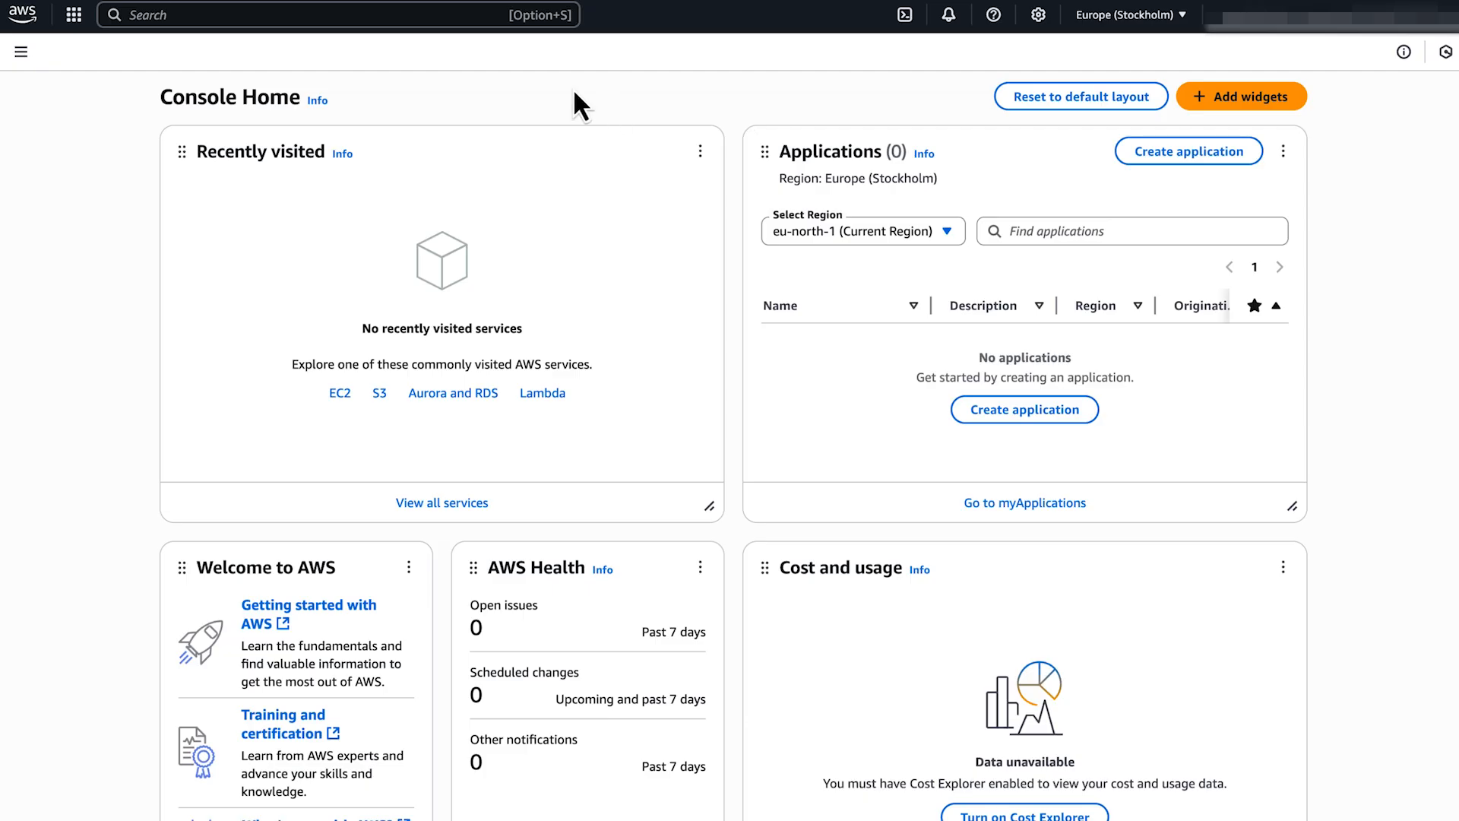
# Open the DMS Endpoints list showing the mysqlcli and mysqlconsole source endpoints.
pyautogui.click(405, 15)
pyautogui.write('dms')
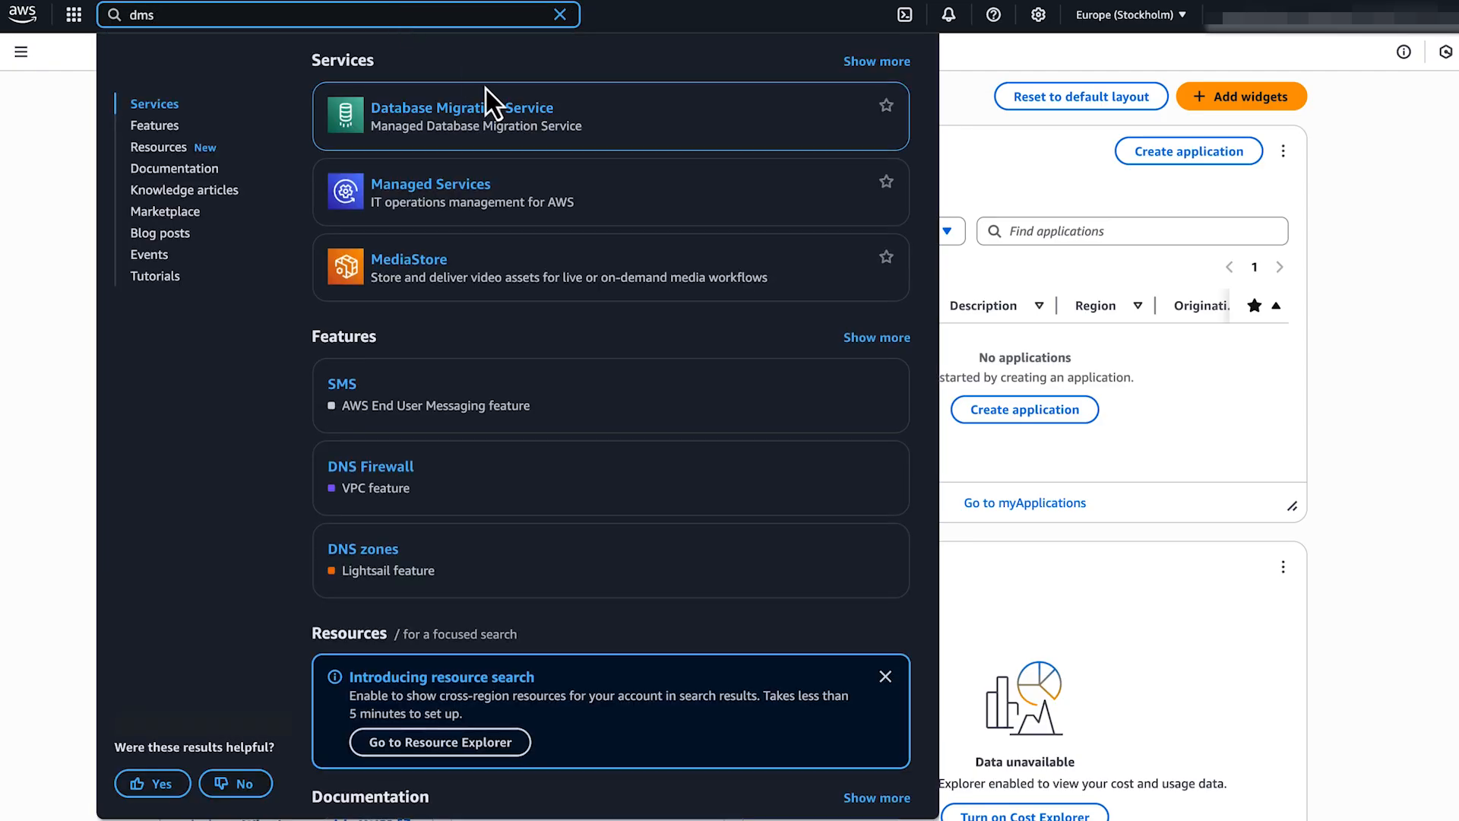
pyautogui.click(486, 102)
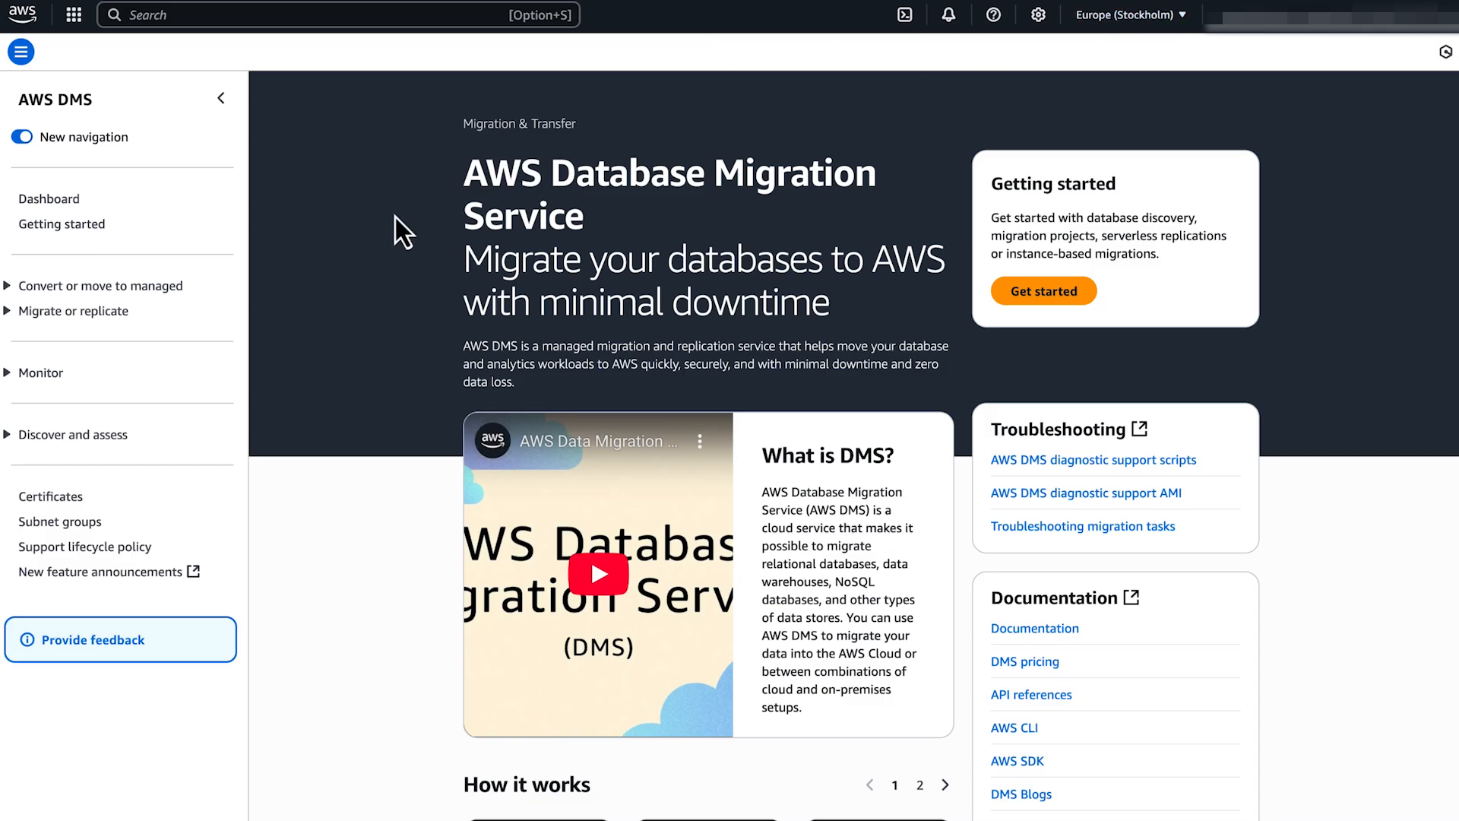
pyautogui.click(8, 311)
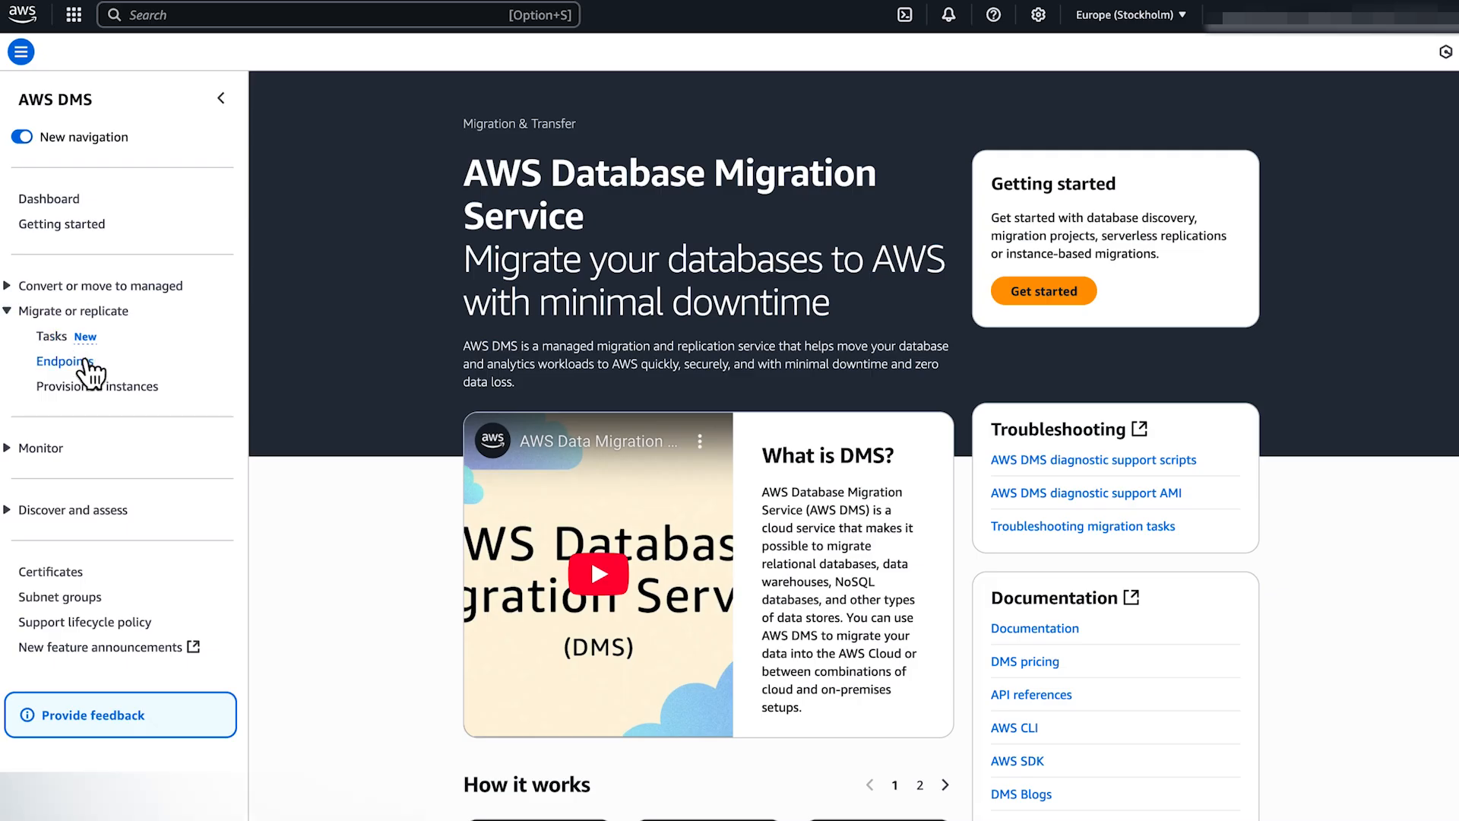
pyautogui.click(84, 361)
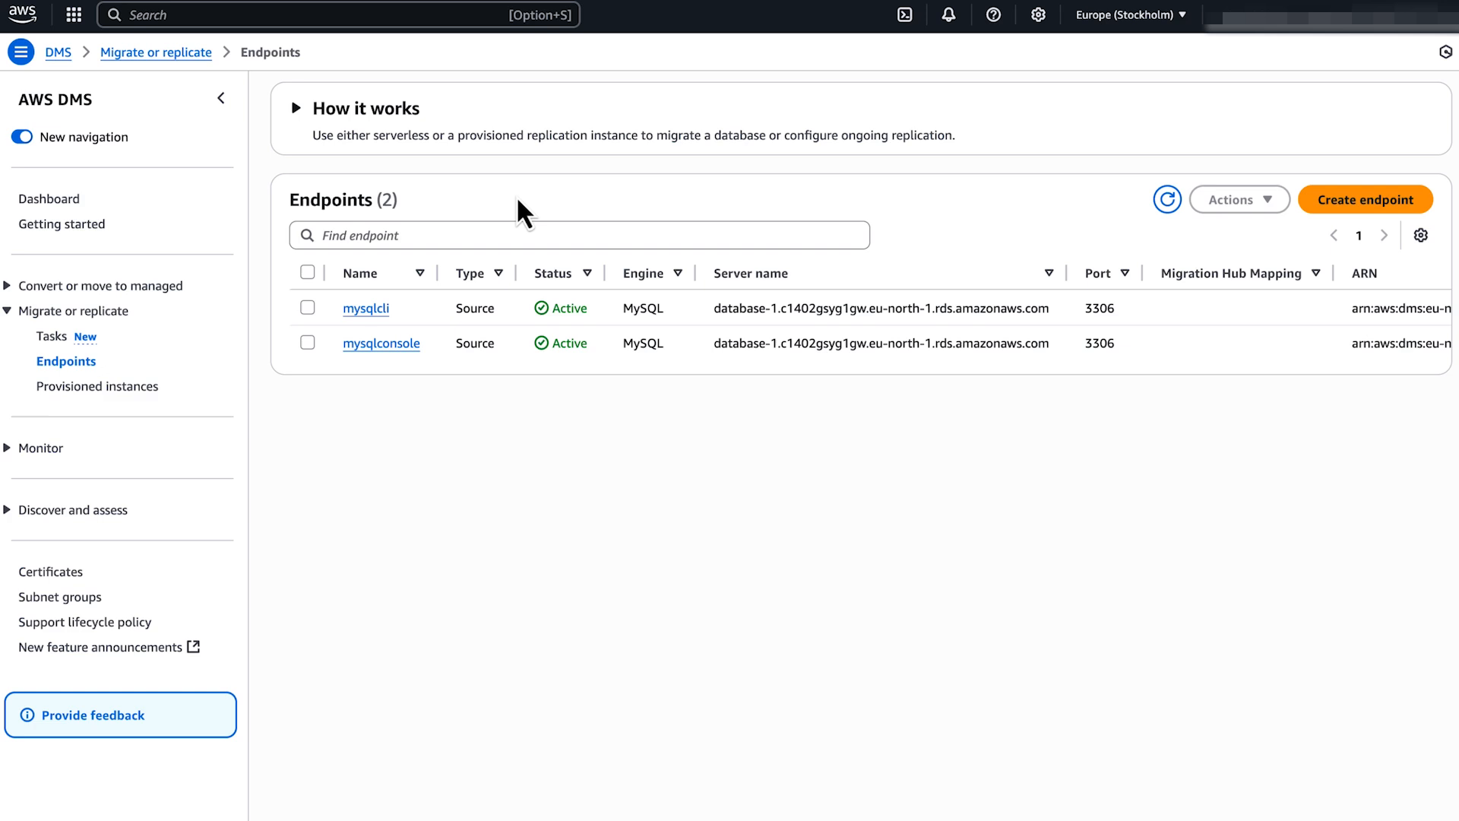
# Start a MySQL source endpoint named dmssource and copy database-1's endpoint address.
pyautogui.click(1378, 199)
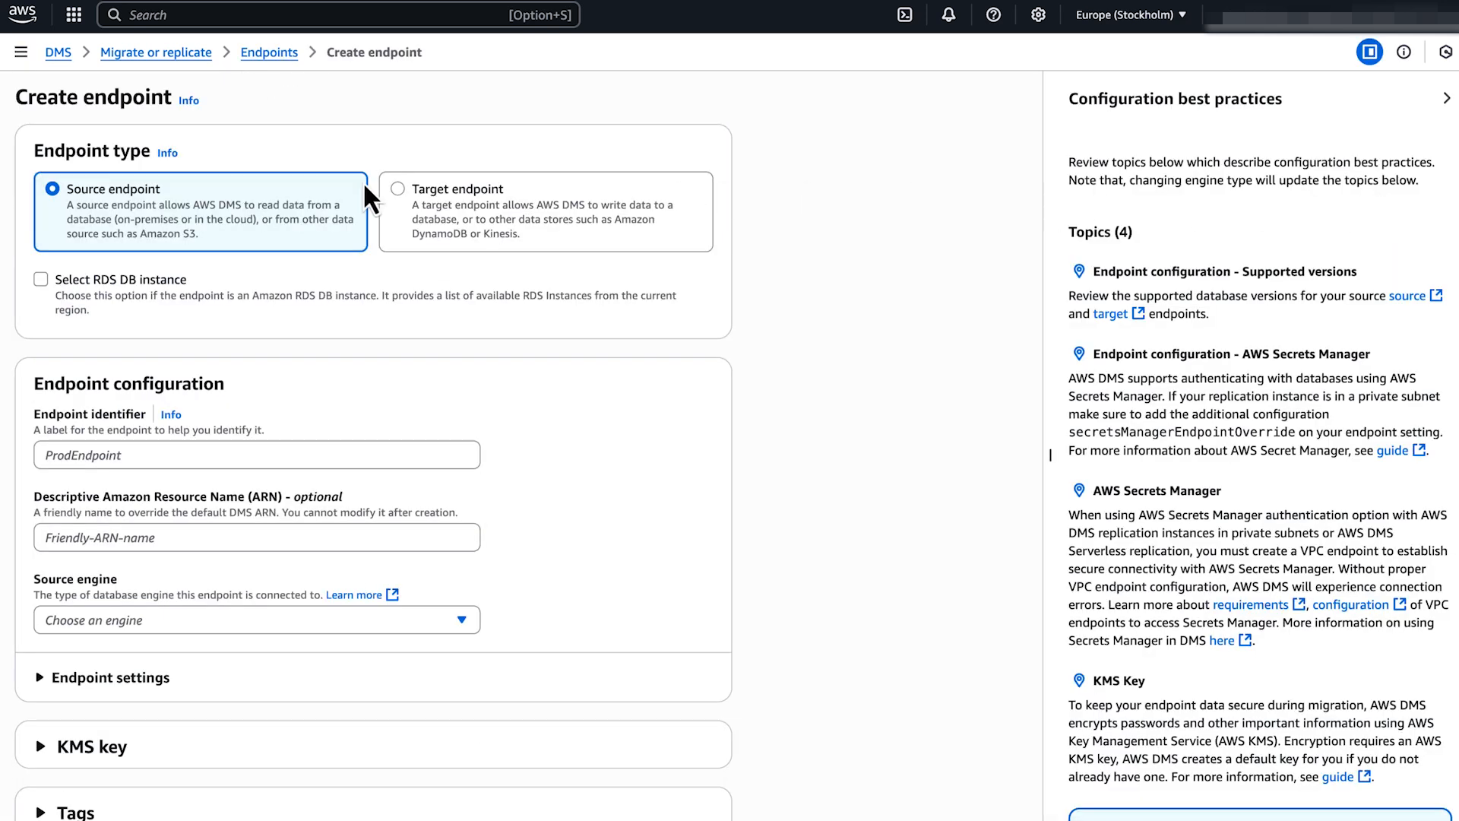
pyautogui.click(205, 456)
pyautogui.write('dmssource')
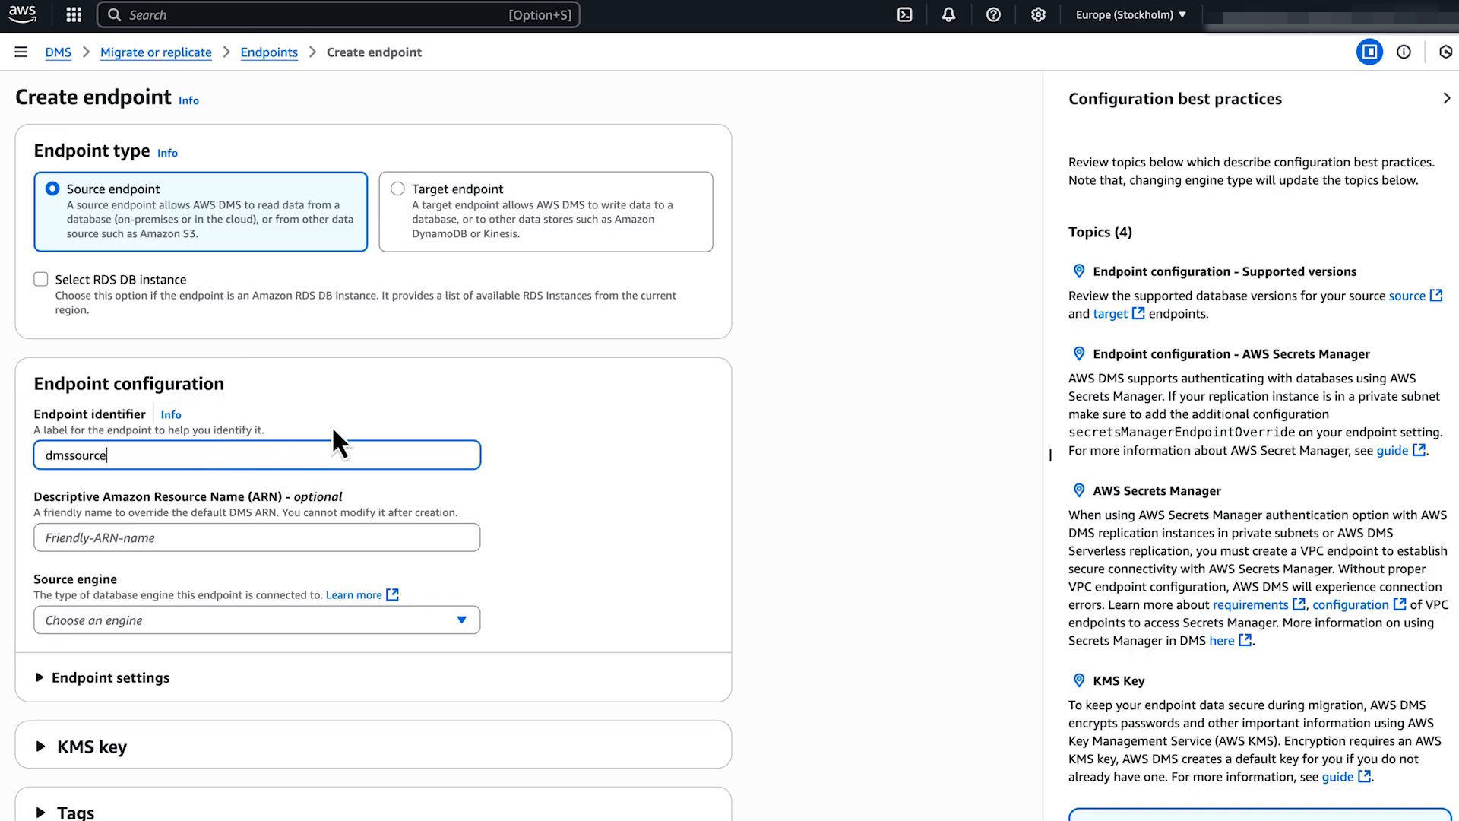
pyautogui.click(333, 427)
pyautogui.scroll(-3, 334, 428)
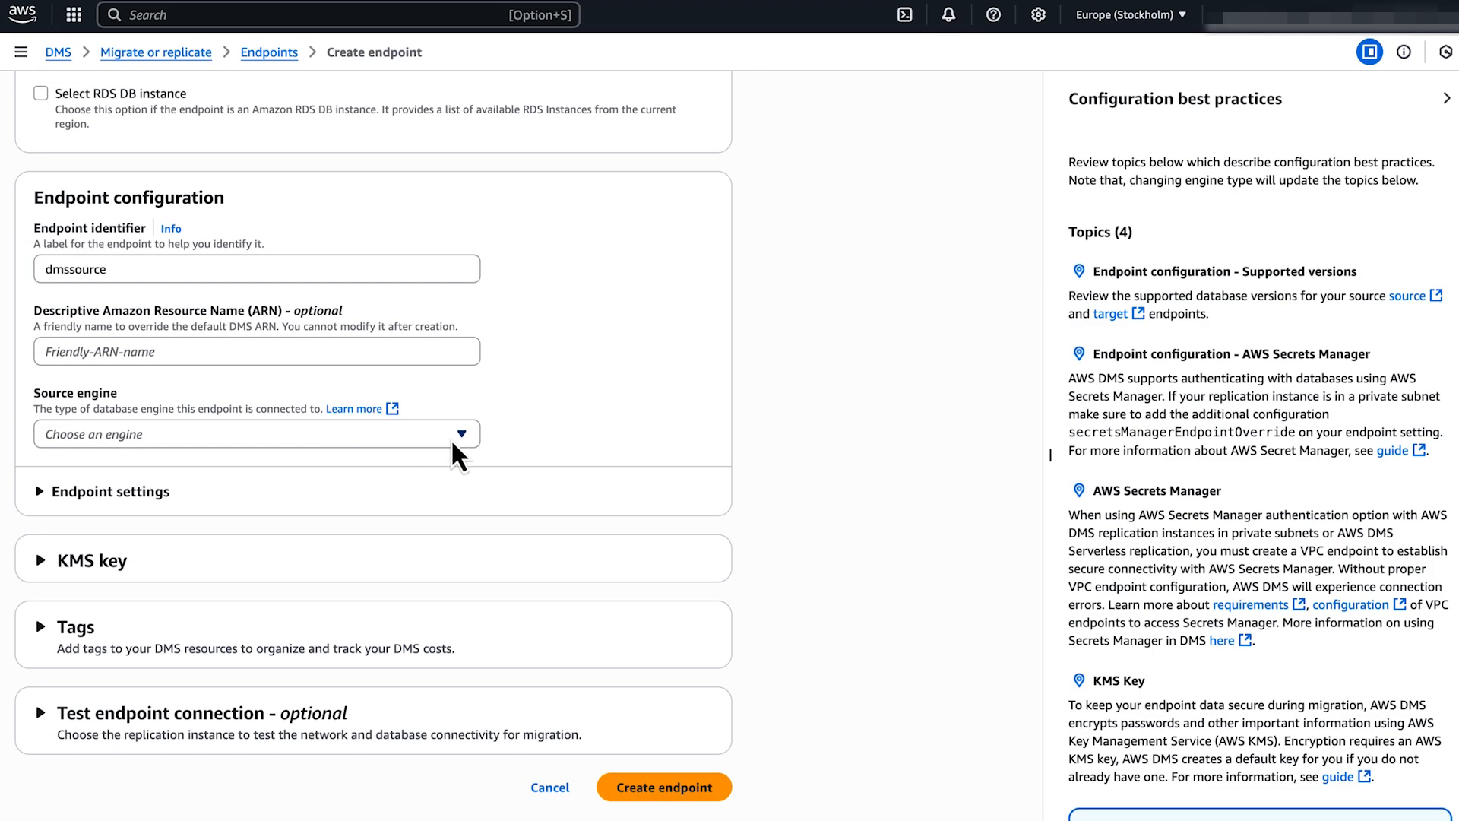
pyautogui.click(456, 454)
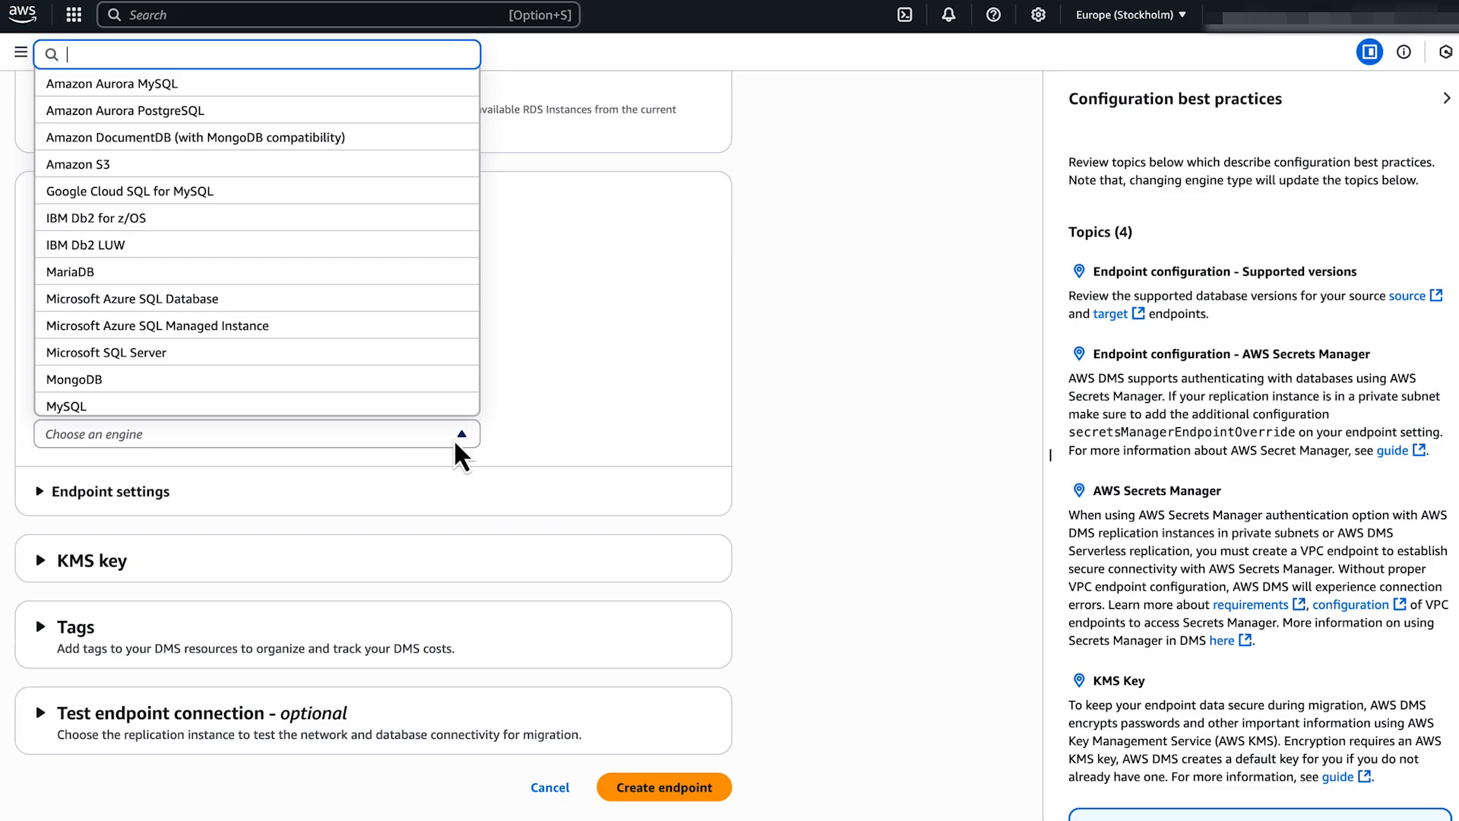
pyautogui.click(423, 408)
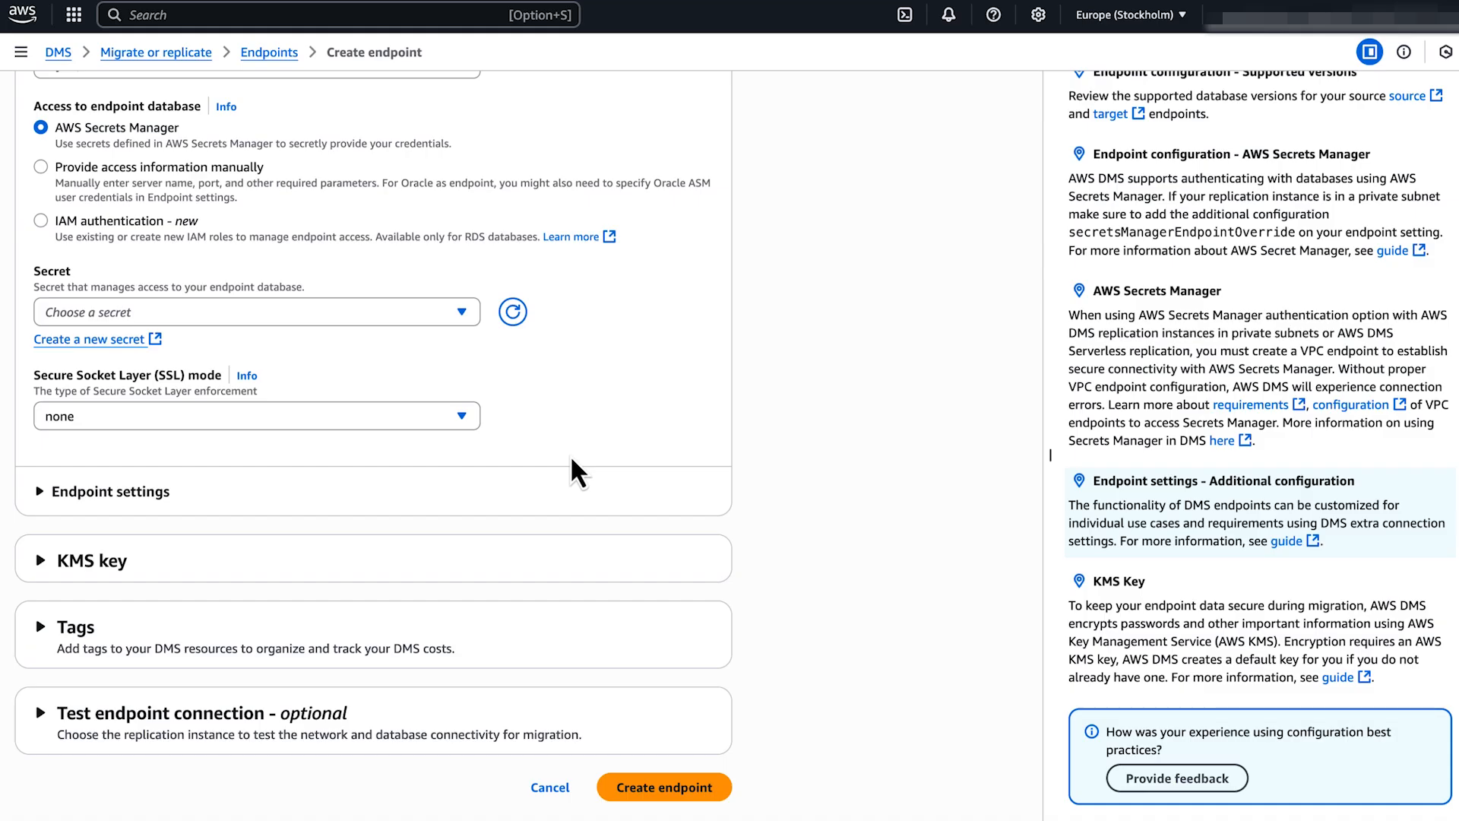
pyautogui.scroll(2, 572, 459)
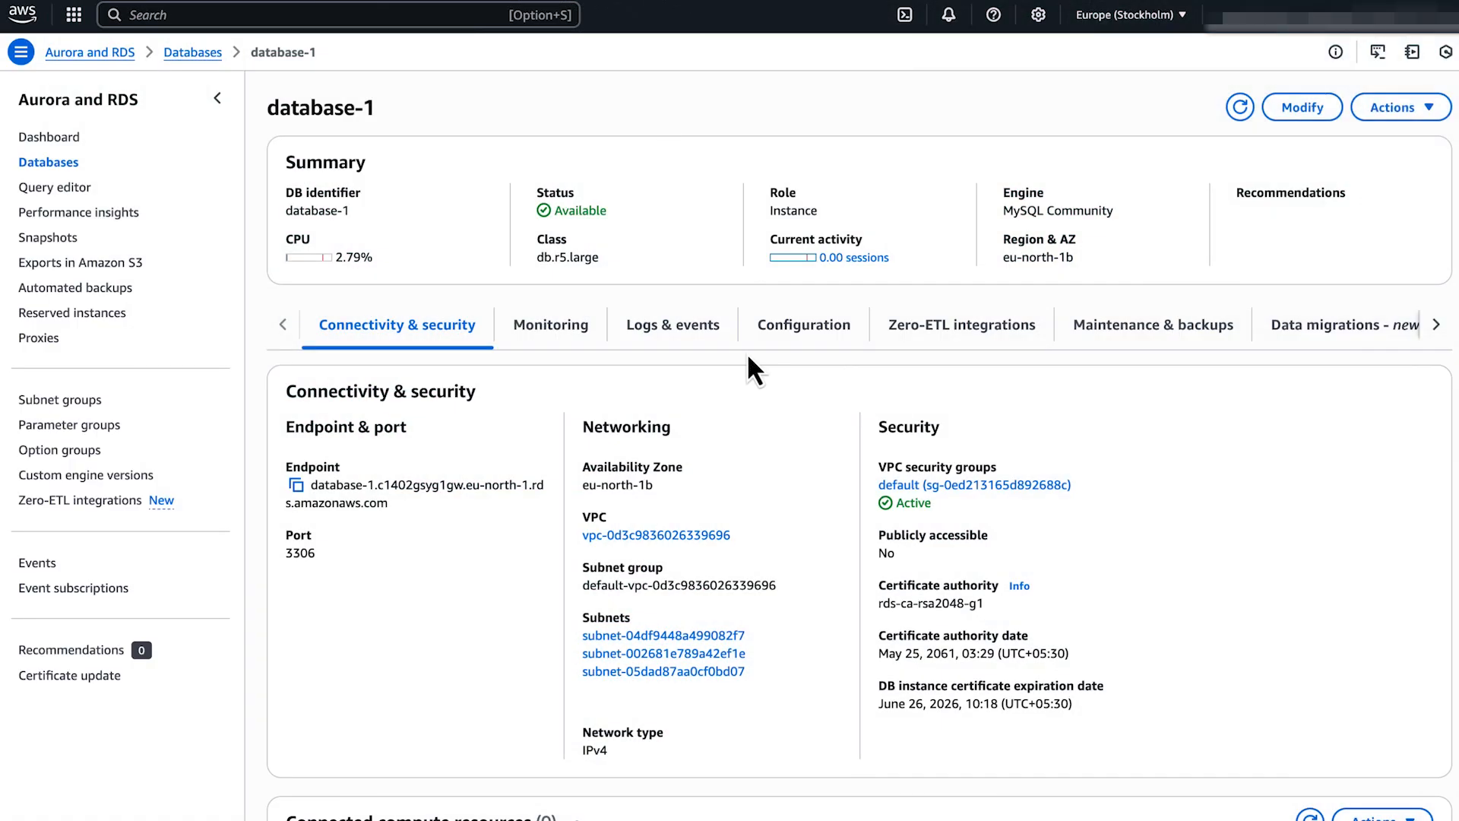
pyautogui.click(296, 485)
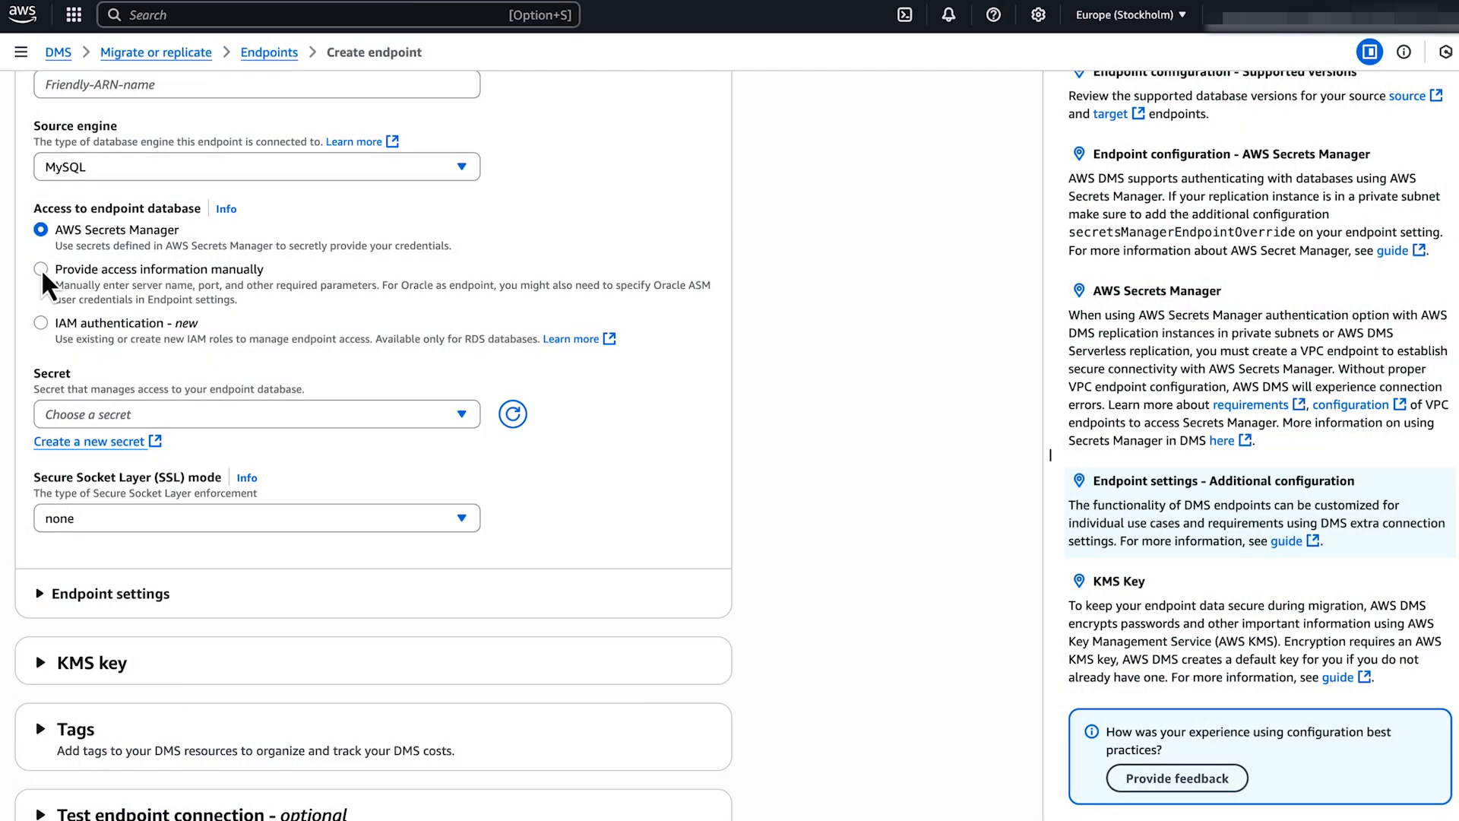
# Choose manual access information and paste database-1's address as the server name.
pyautogui.click(41, 267)
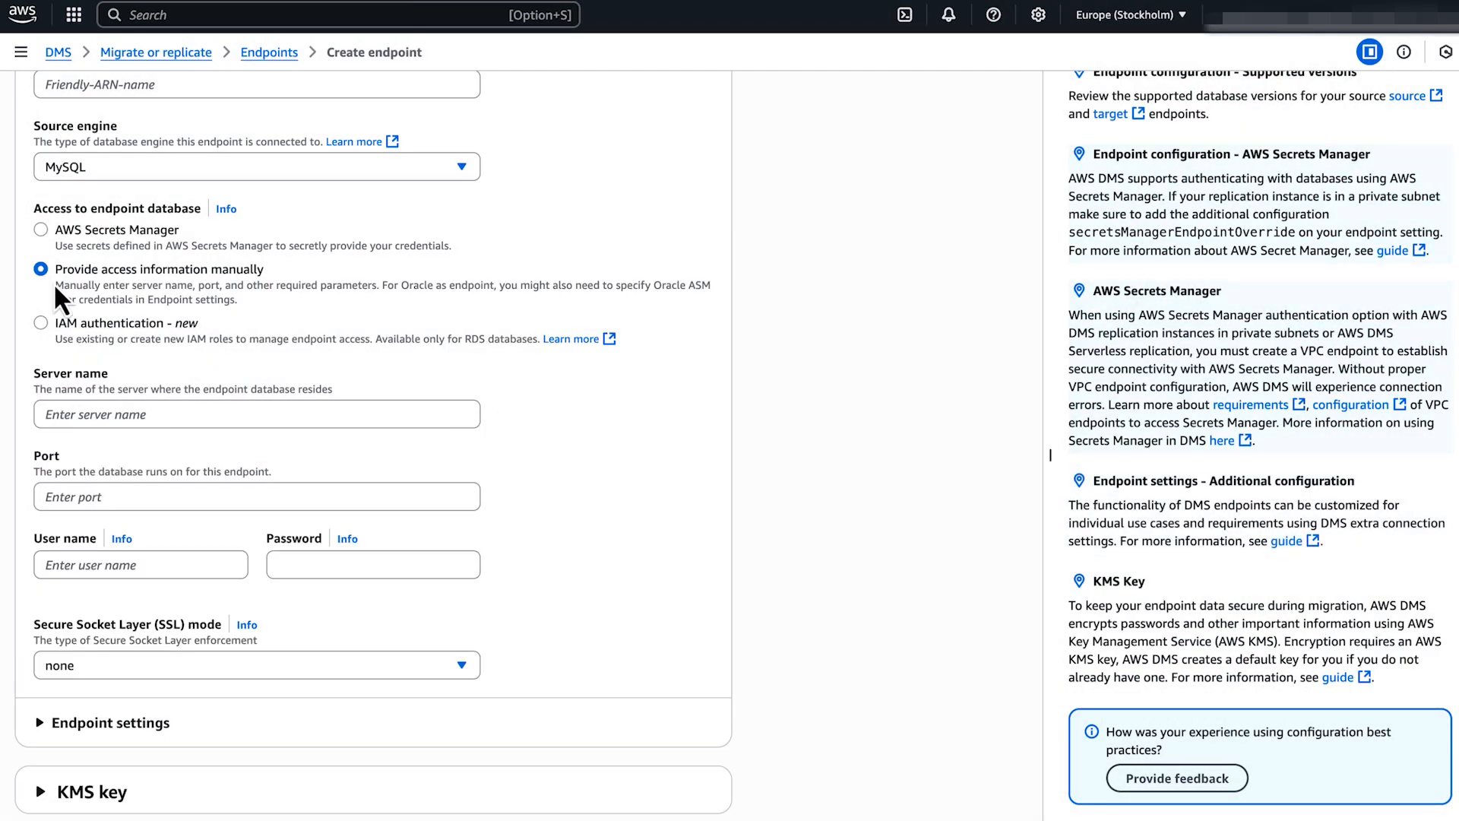
pyautogui.click(104, 414)
pyautogui.hotkey('ctrl', 'v')
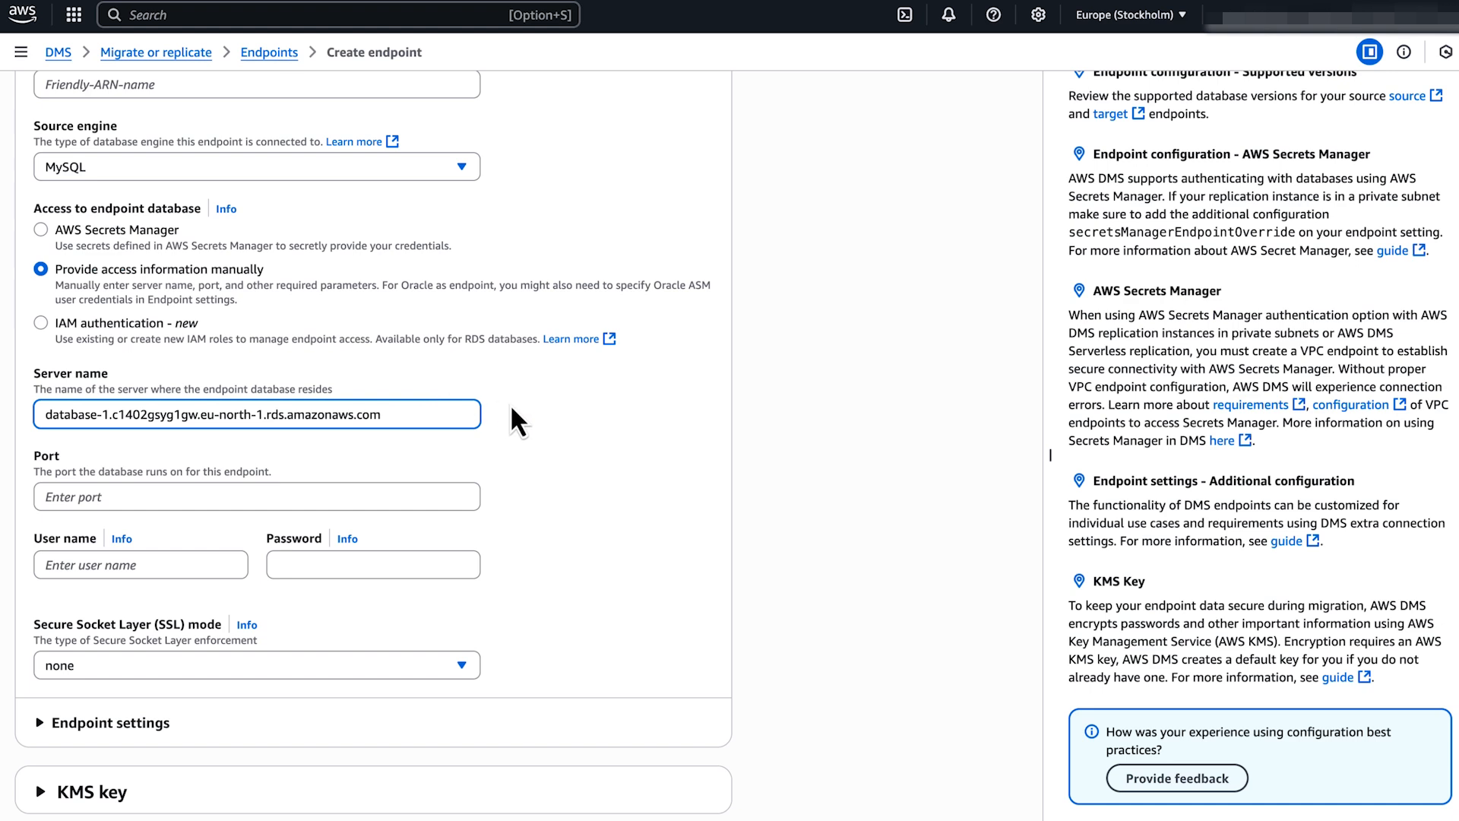
pyautogui.click(512, 411)
# Enter port 3306, user name admin and the database password.
pyautogui.click(359, 493)
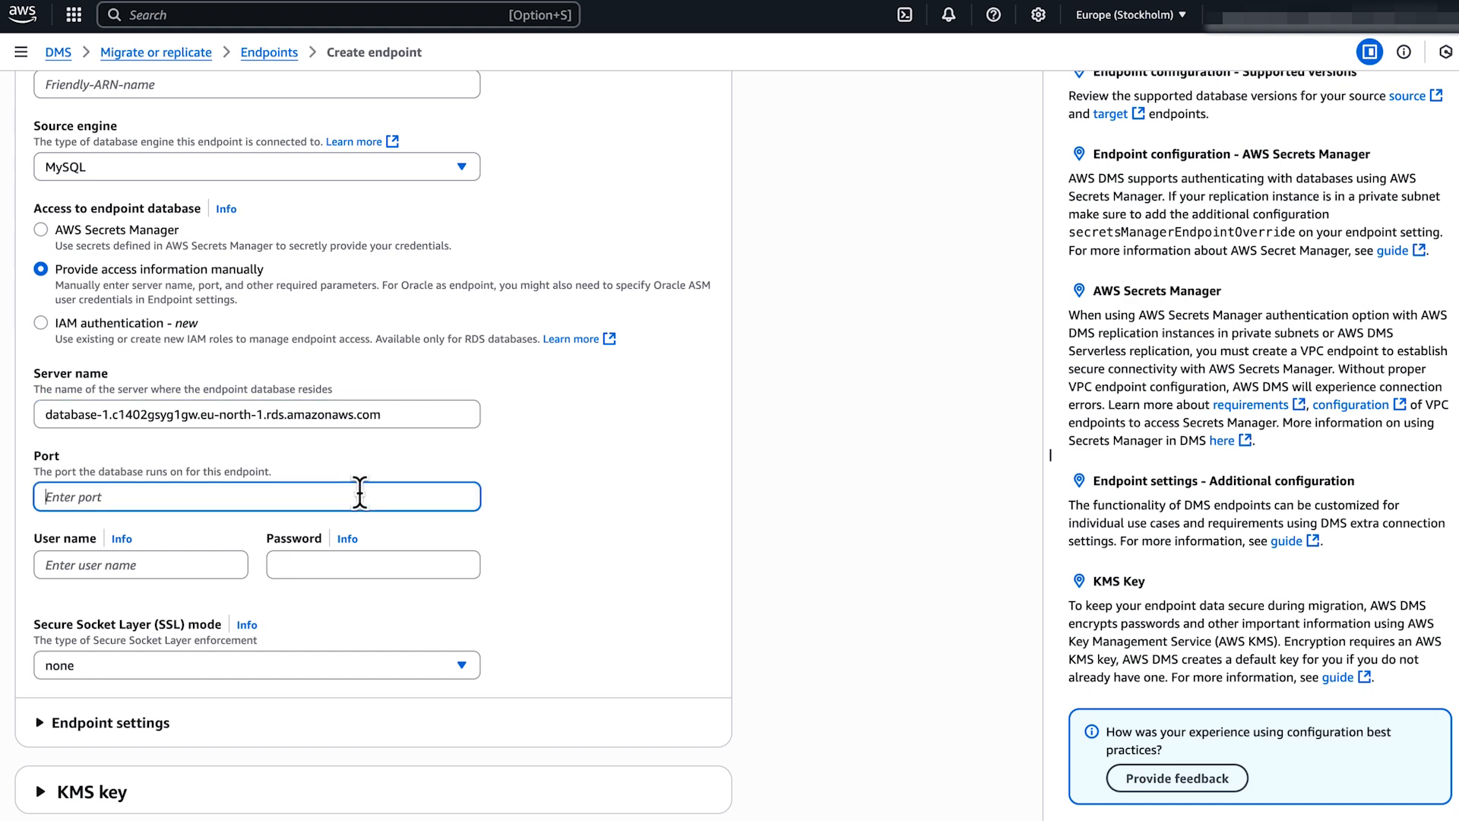
pyautogui.write('3306')
pyautogui.press('Tab')
pyautogui.write('admin')
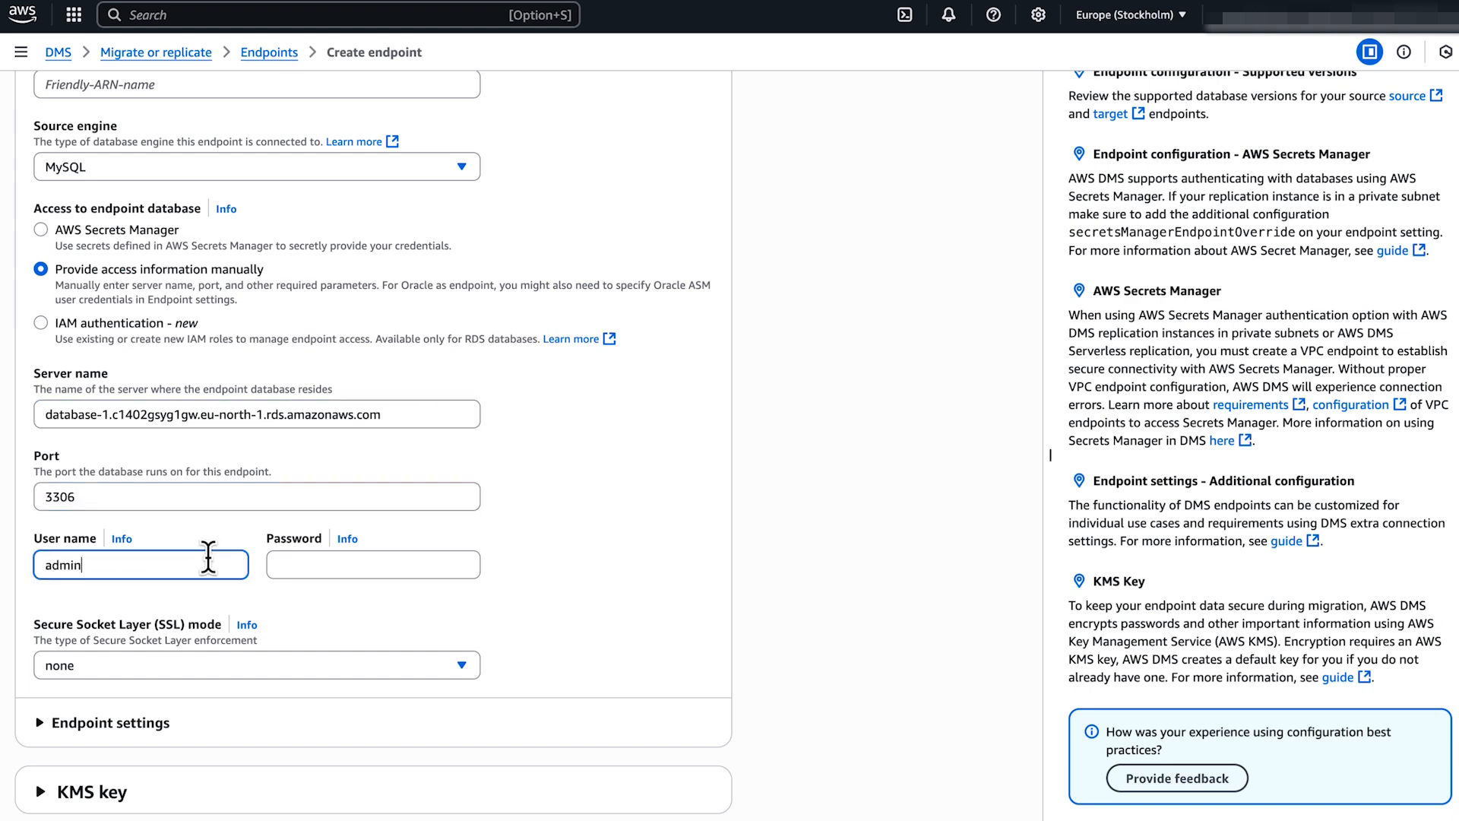
pyautogui.click(327, 564)
pyautogui.write('•••••••••')
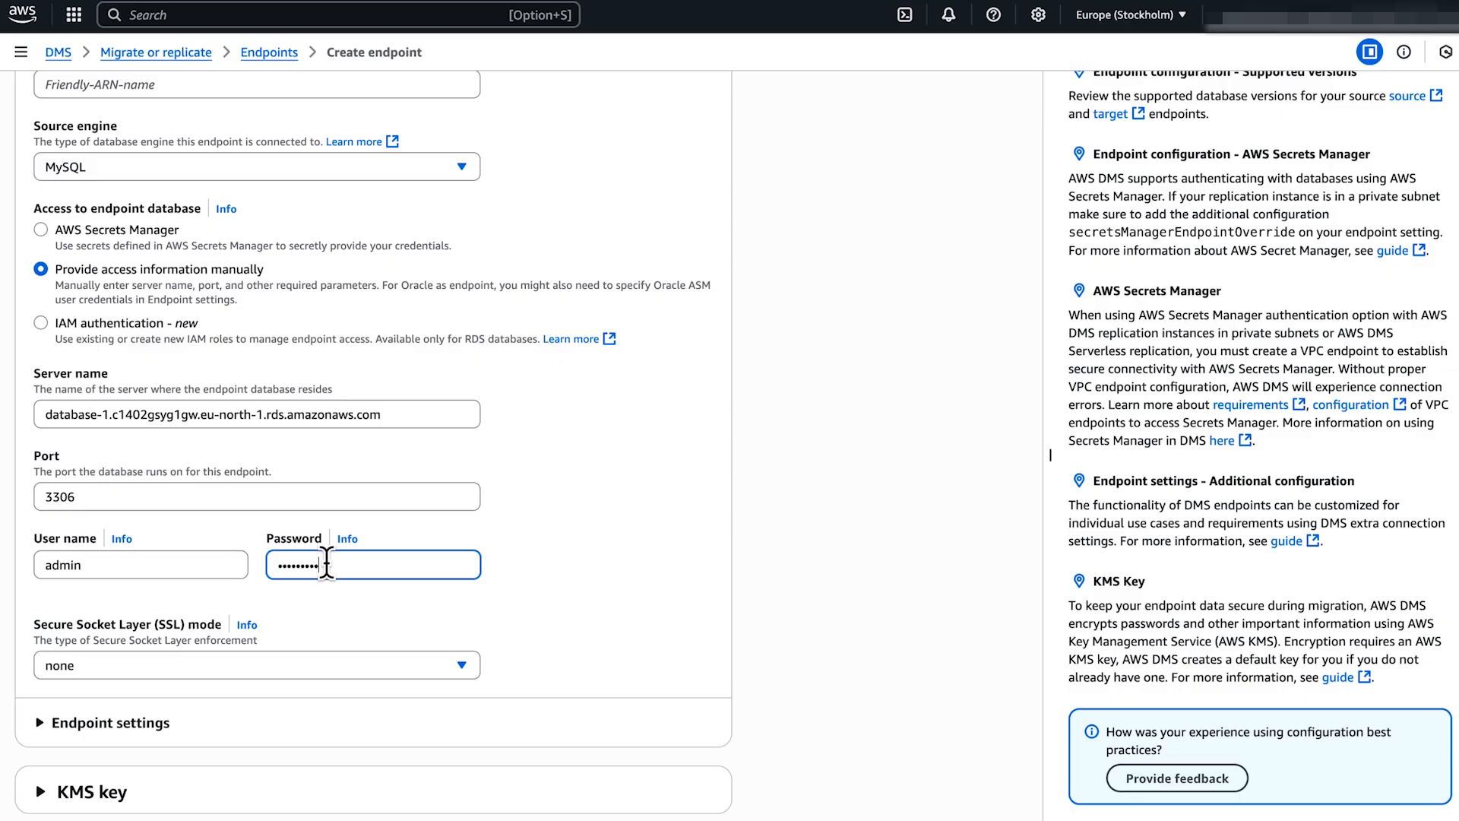
pyautogui.click(509, 612)
# Expand the Endpoint settings section of the form.
pyautogui.scroll(-1, 509, 613)
pyautogui.scroll(-4, 509, 613)
pyautogui.scroll(1, 511, 620)
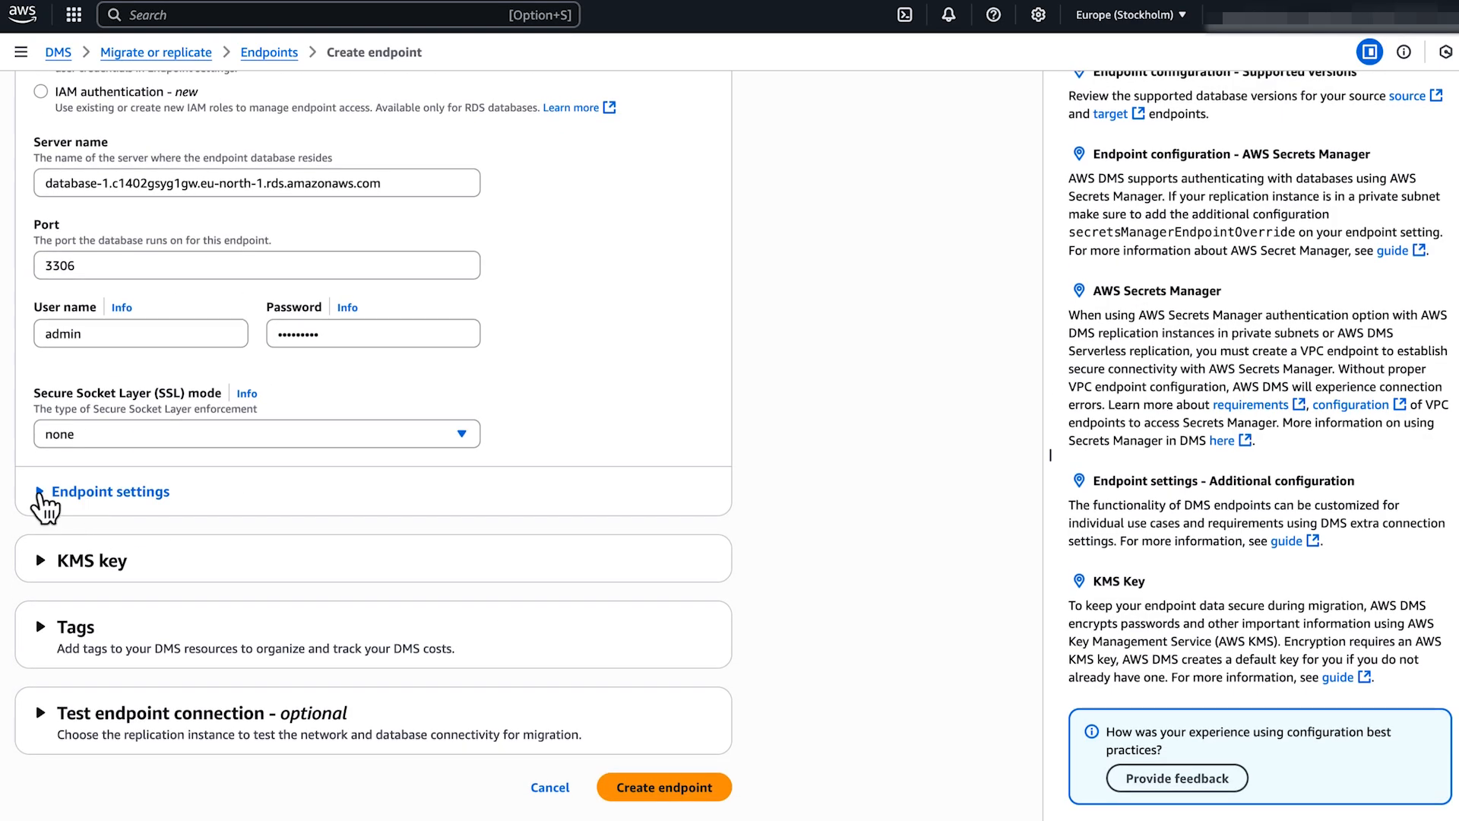
pyautogui.click(39, 491)
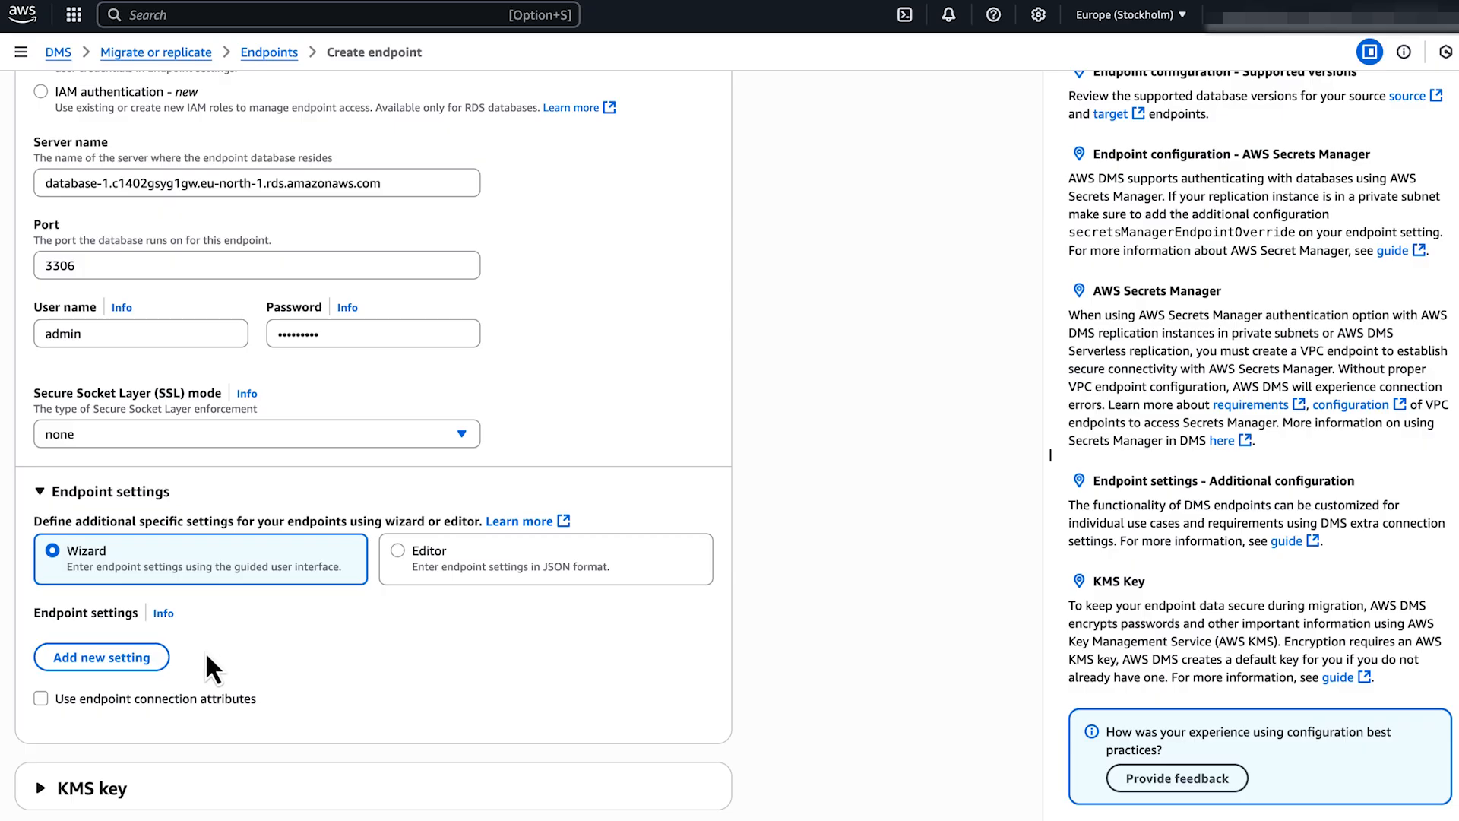
# Add an ExecuteTimeout endpoint setting with value 100.
pyautogui.click(151, 653)
pyautogui.scroll(-3, 151, 647)
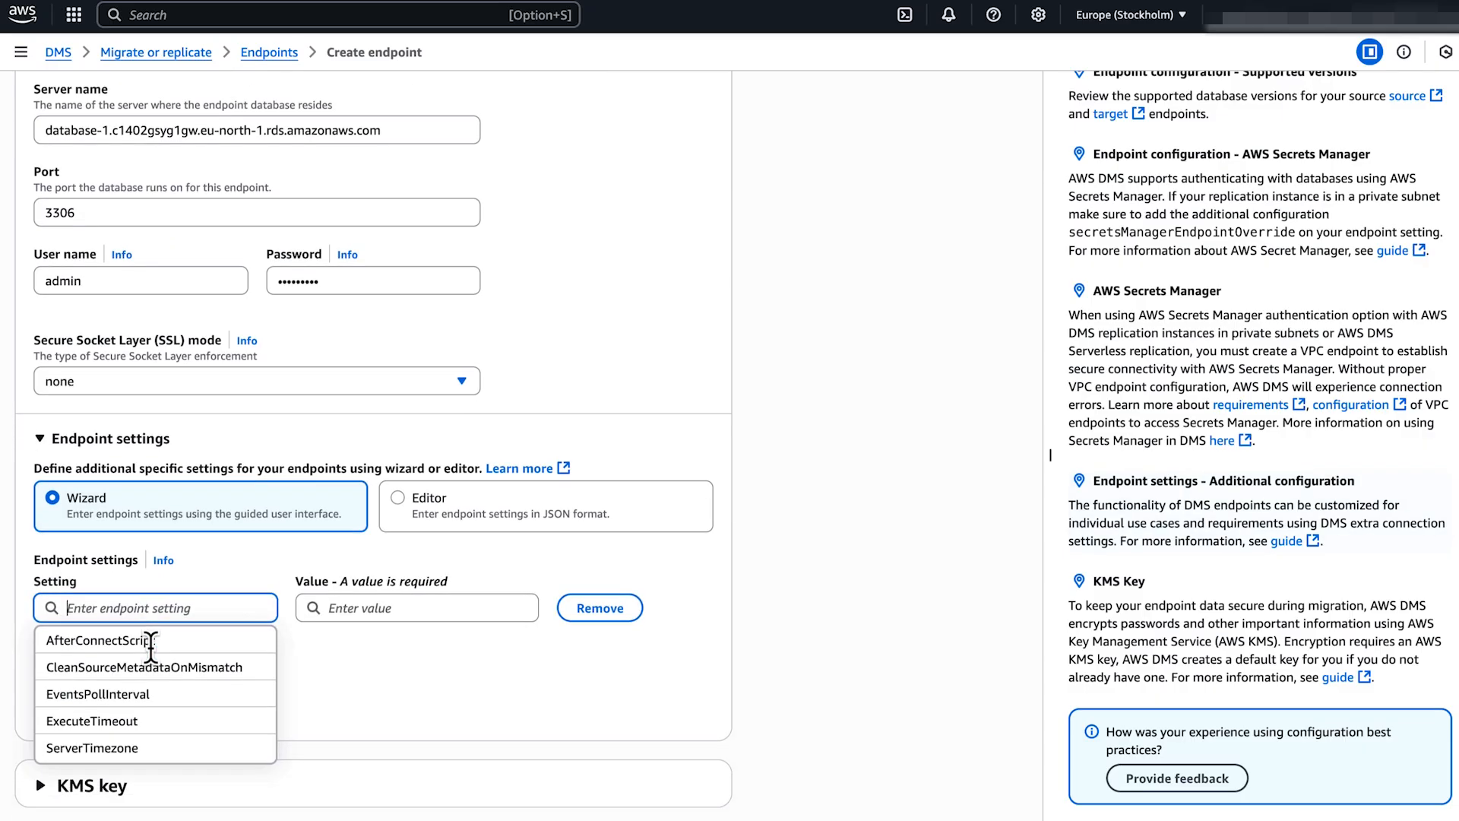
pyautogui.click(149, 561)
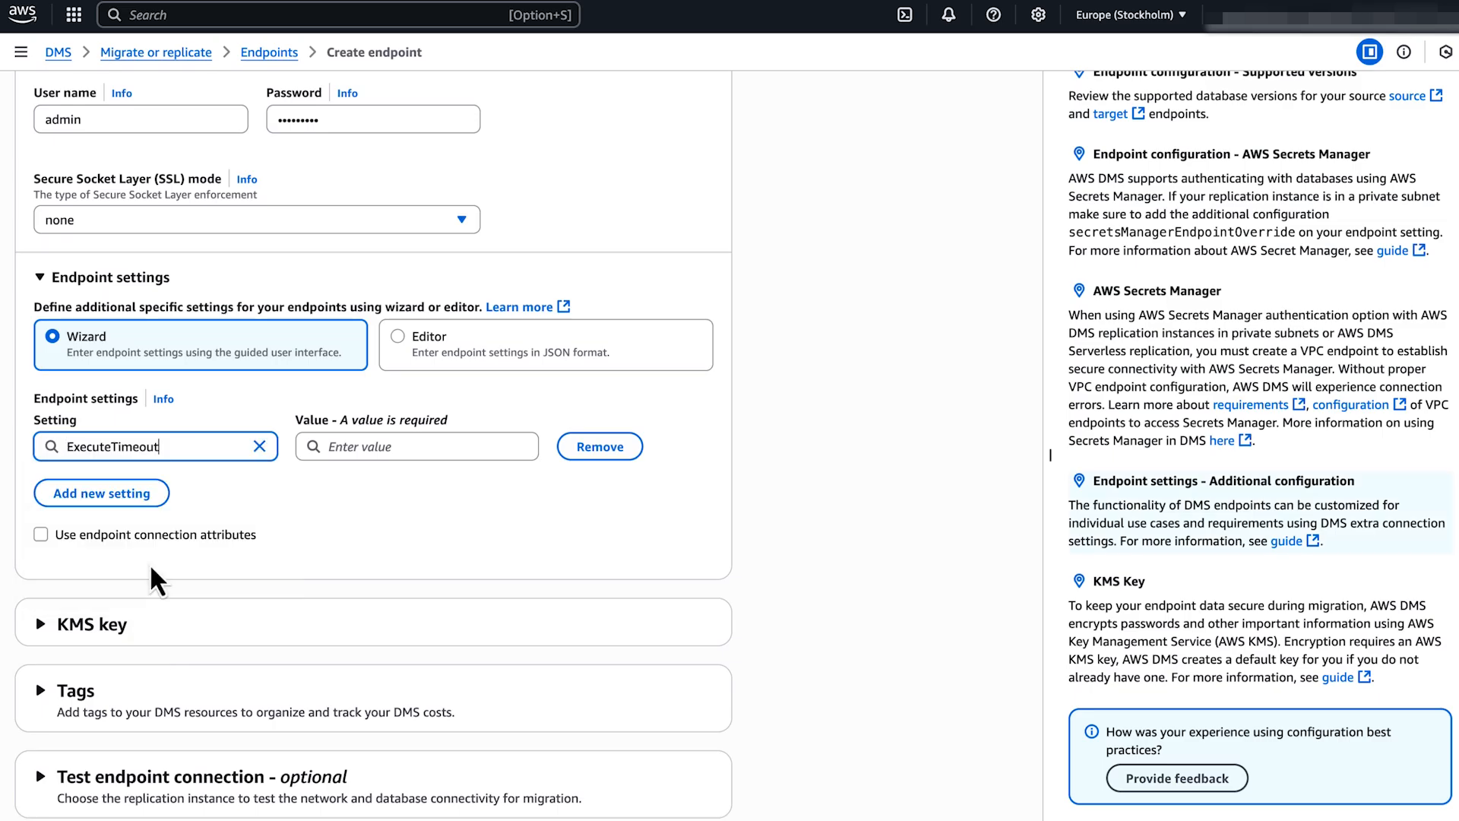
pyautogui.click(349, 447)
pyautogui.write('100')
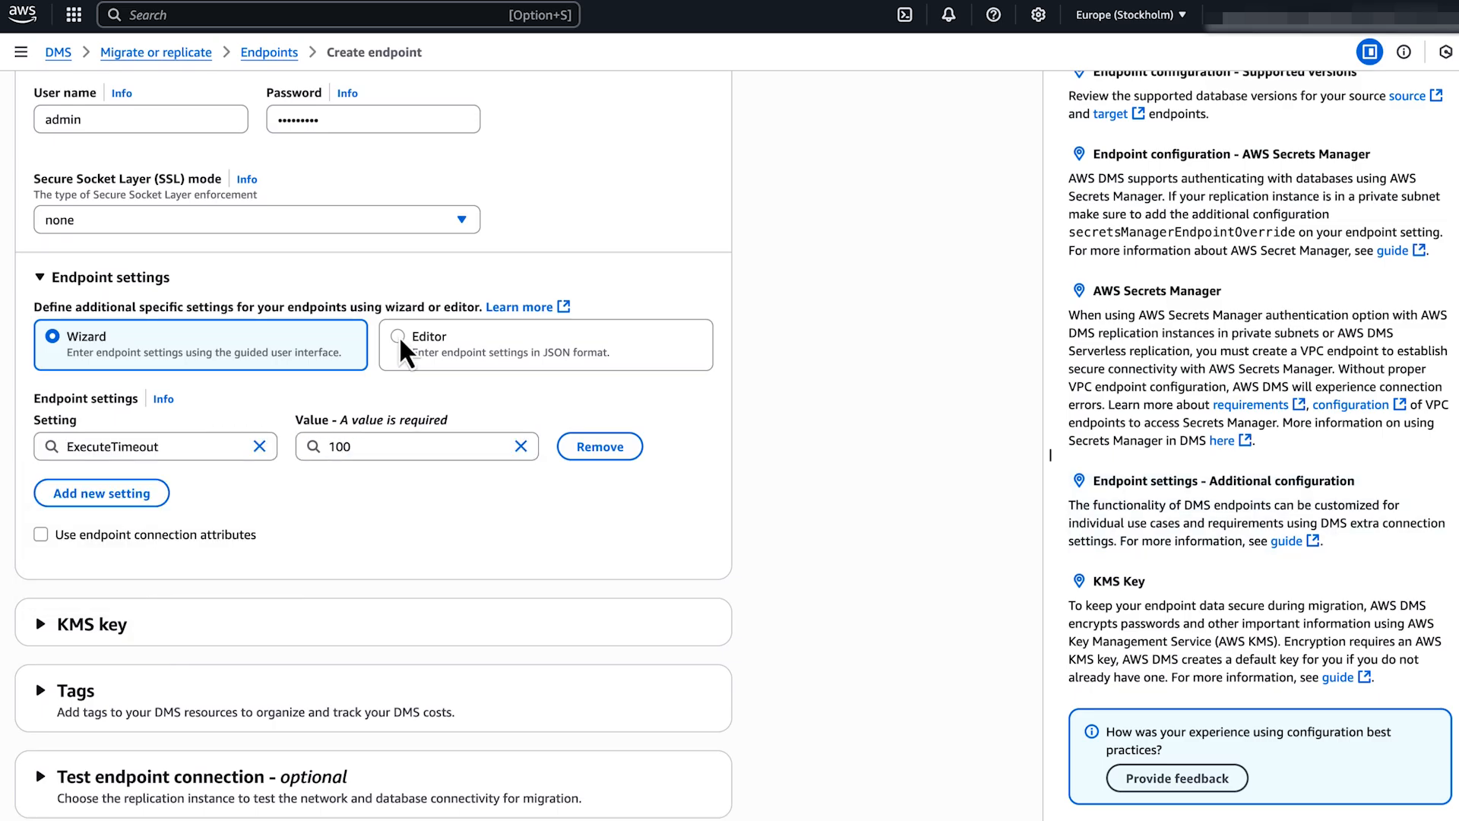
# Replace the JSON settings with EventsPollInterval 10, ServerTimezone US/Pacific and ExecuteTimeout 100.
pyautogui.click(399, 336)
pyautogui.moveTo(98, 456); pyautogui.dragTo(57, 417)
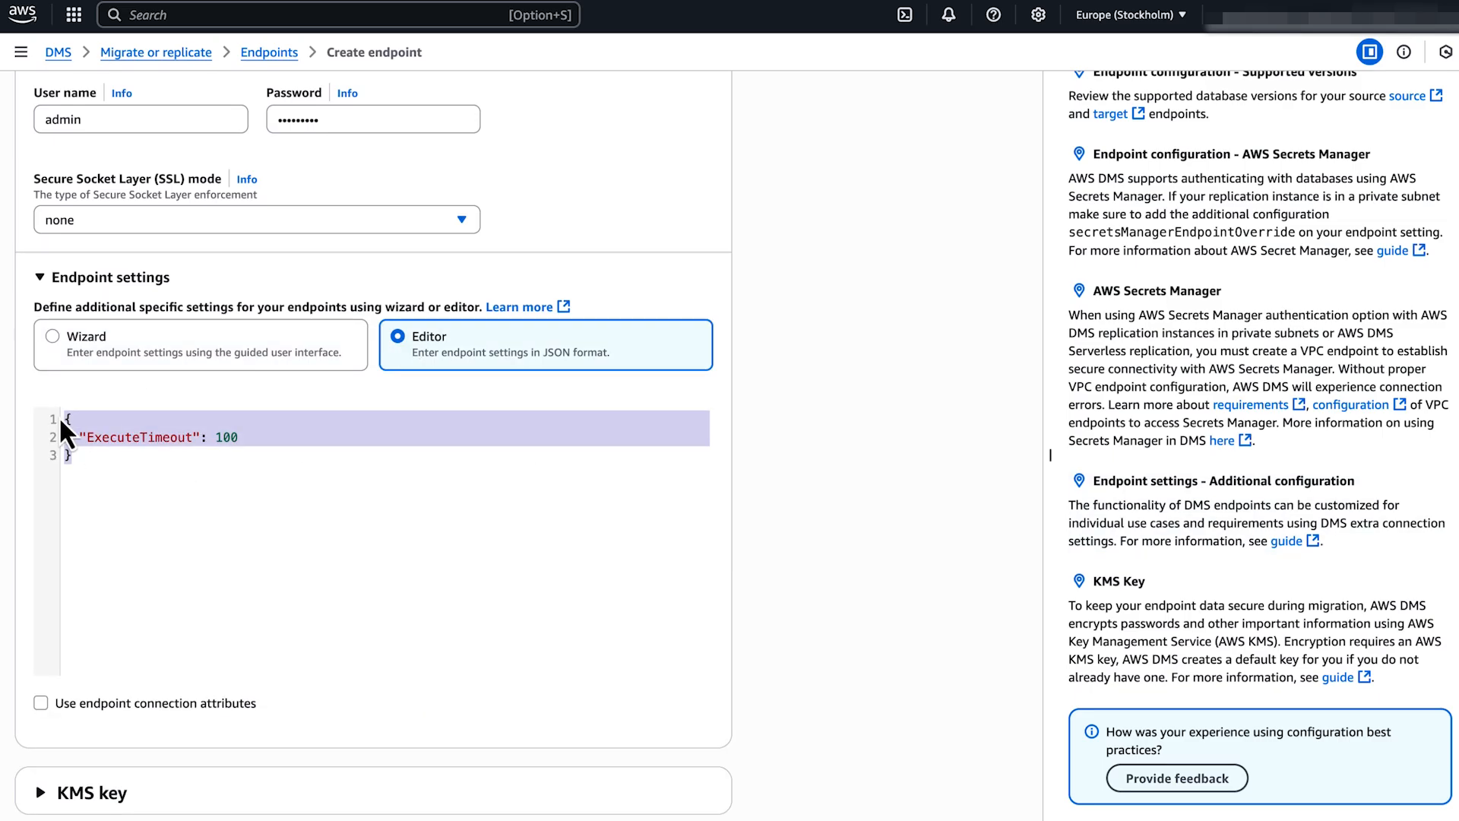
pyautogui.press('BackSpace')
pyautogui.press('super+v')
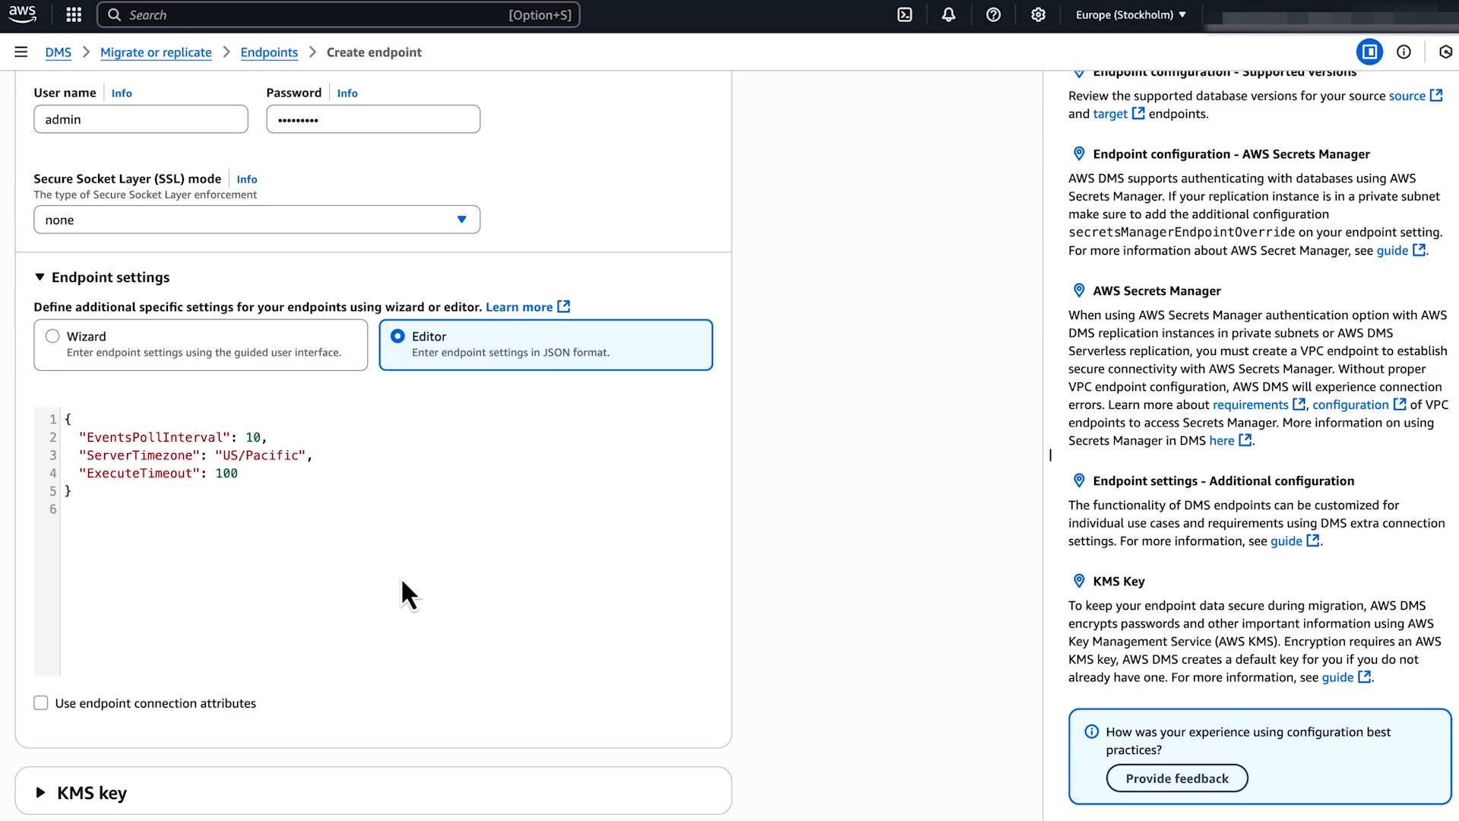
pyautogui.scroll(-5, 401, 580)
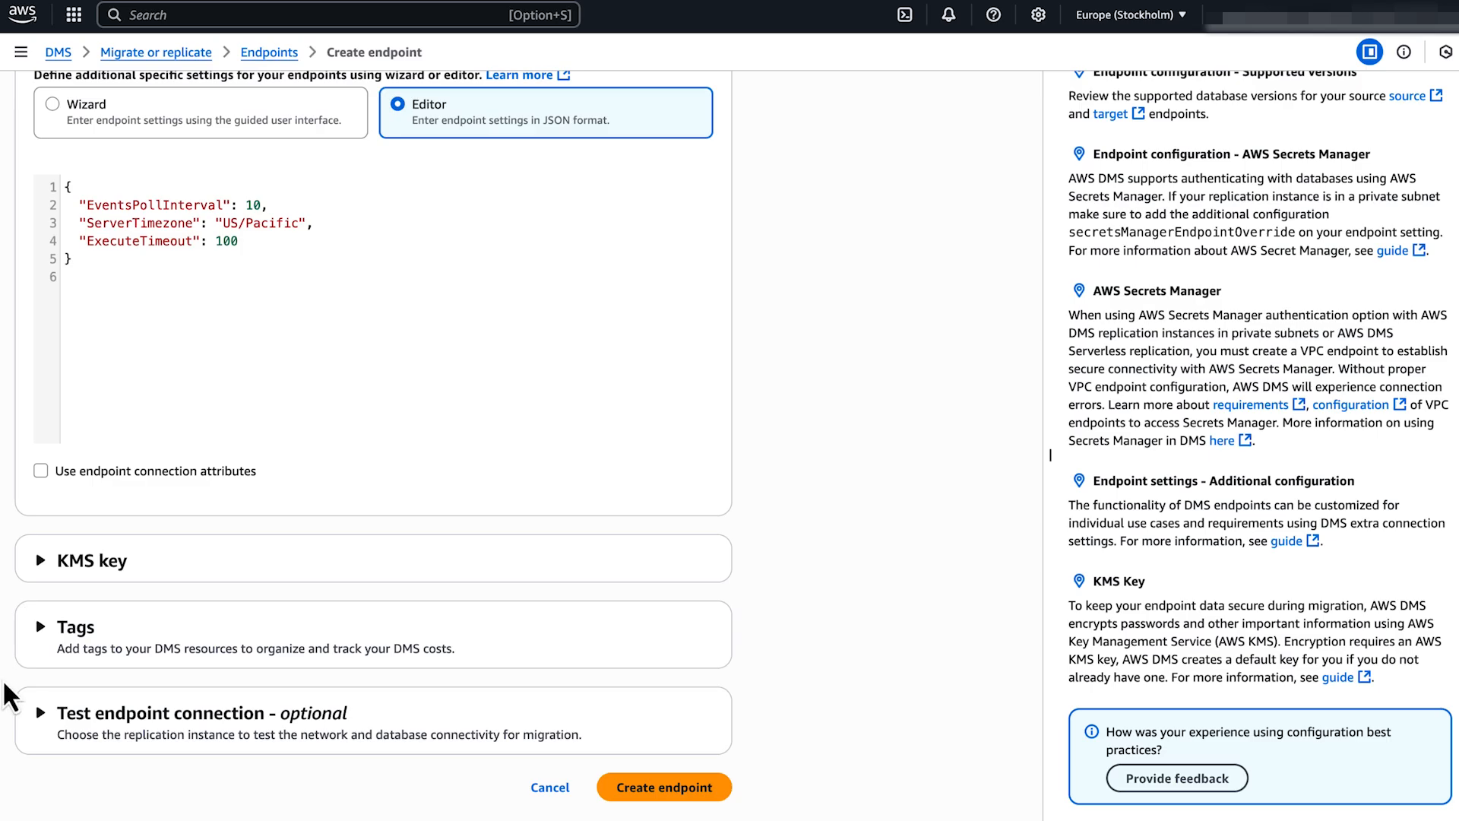
# Test dmssource's connection through dms-ri, see Successful, and create the endpoint.
pyautogui.click(44, 718)
pyautogui.scroll(-10, 46, 723)
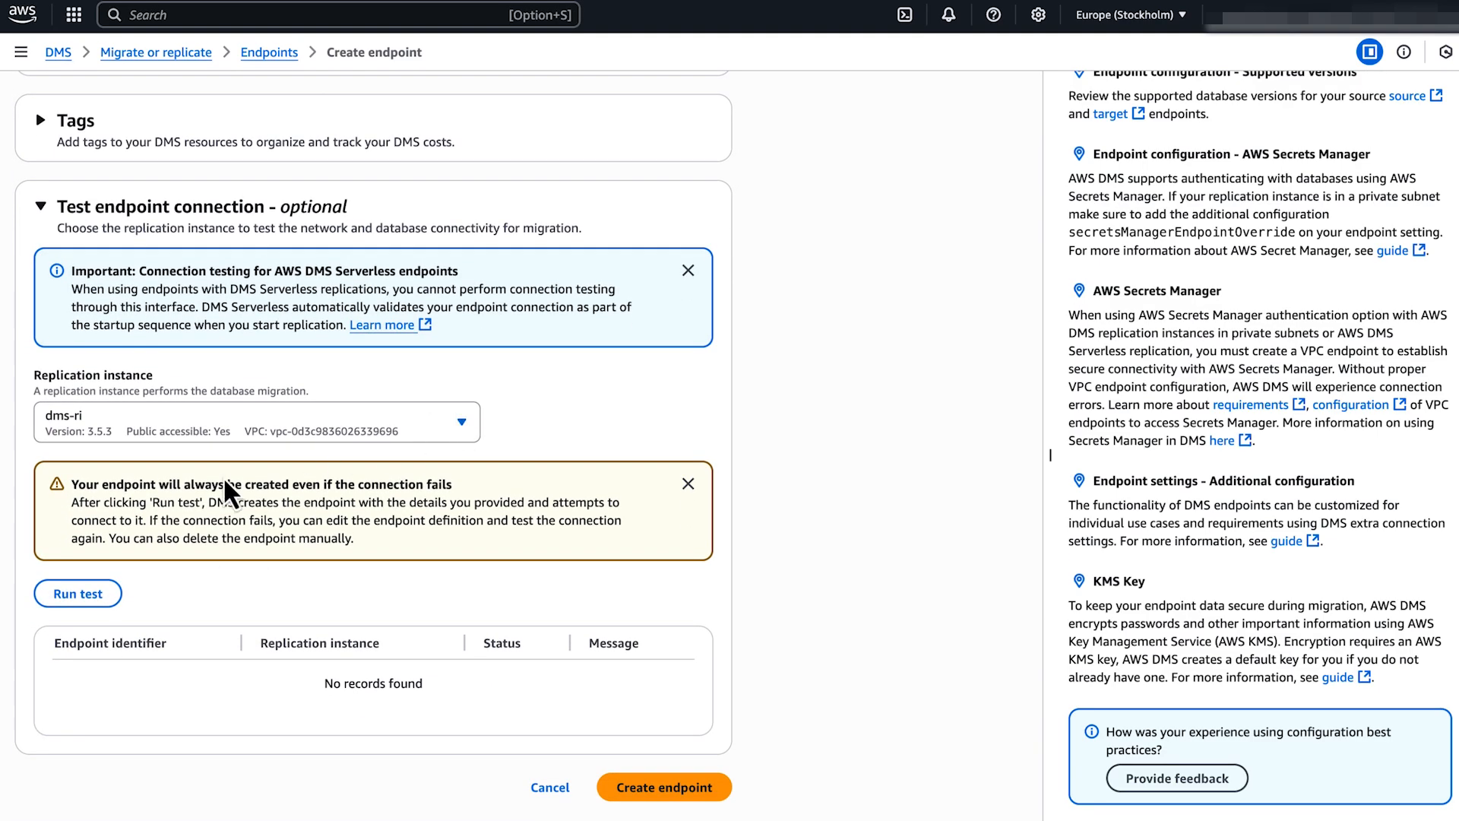
pyautogui.click(112, 596)
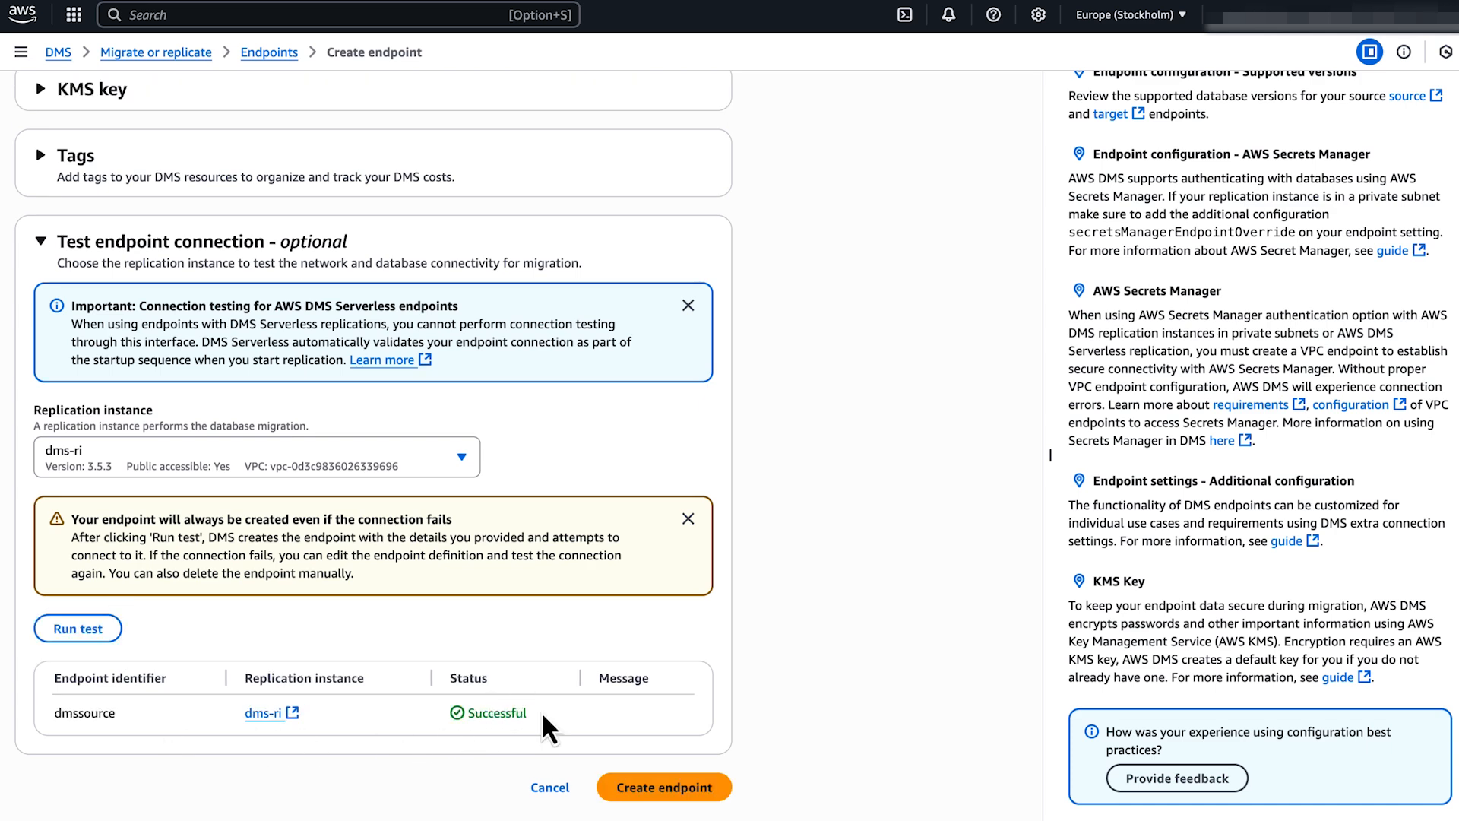
pyautogui.moveTo(537, 712); pyautogui.dragTo(468, 713)
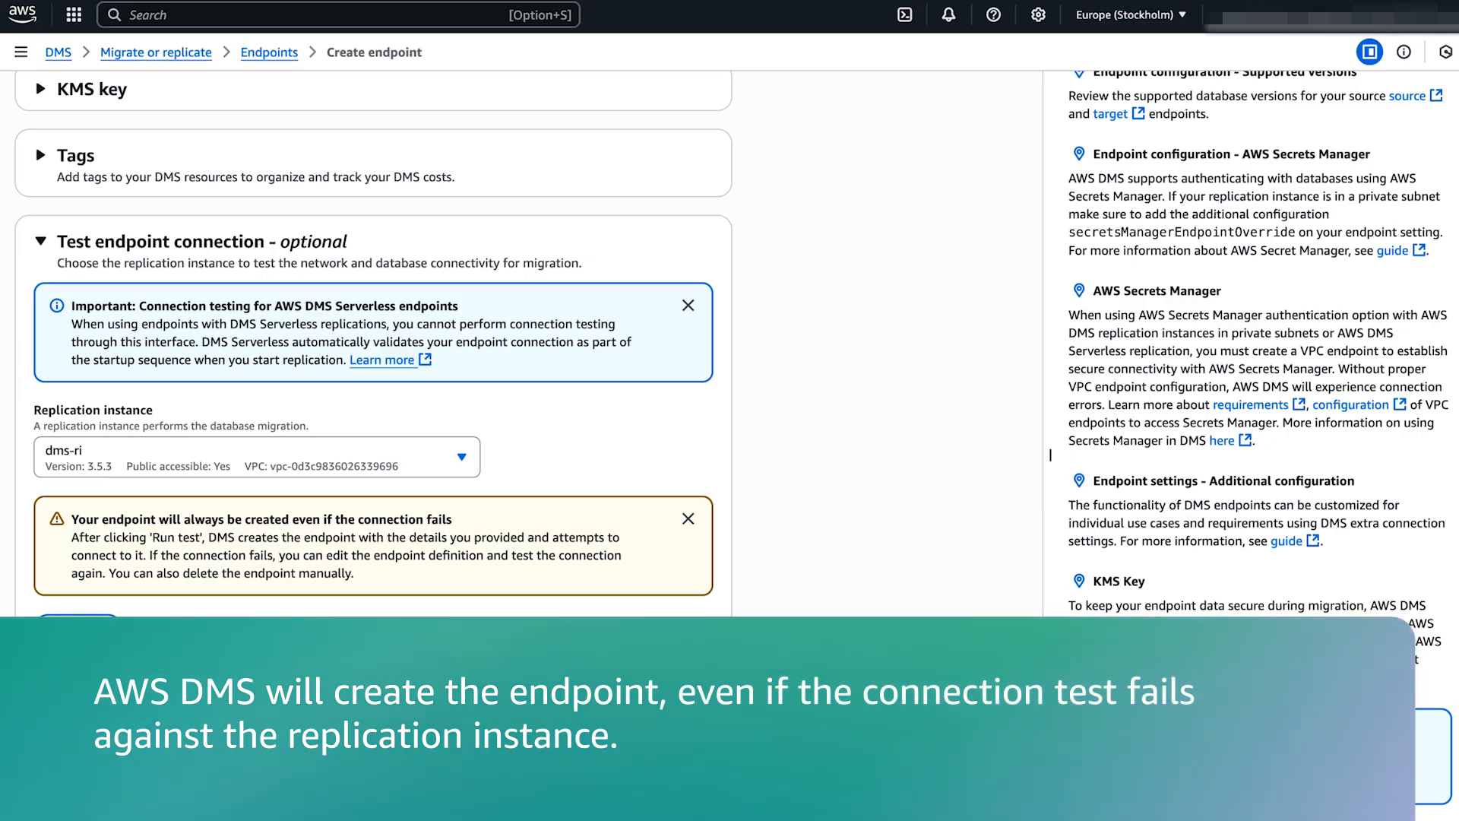
pyautogui.click(723, 794)
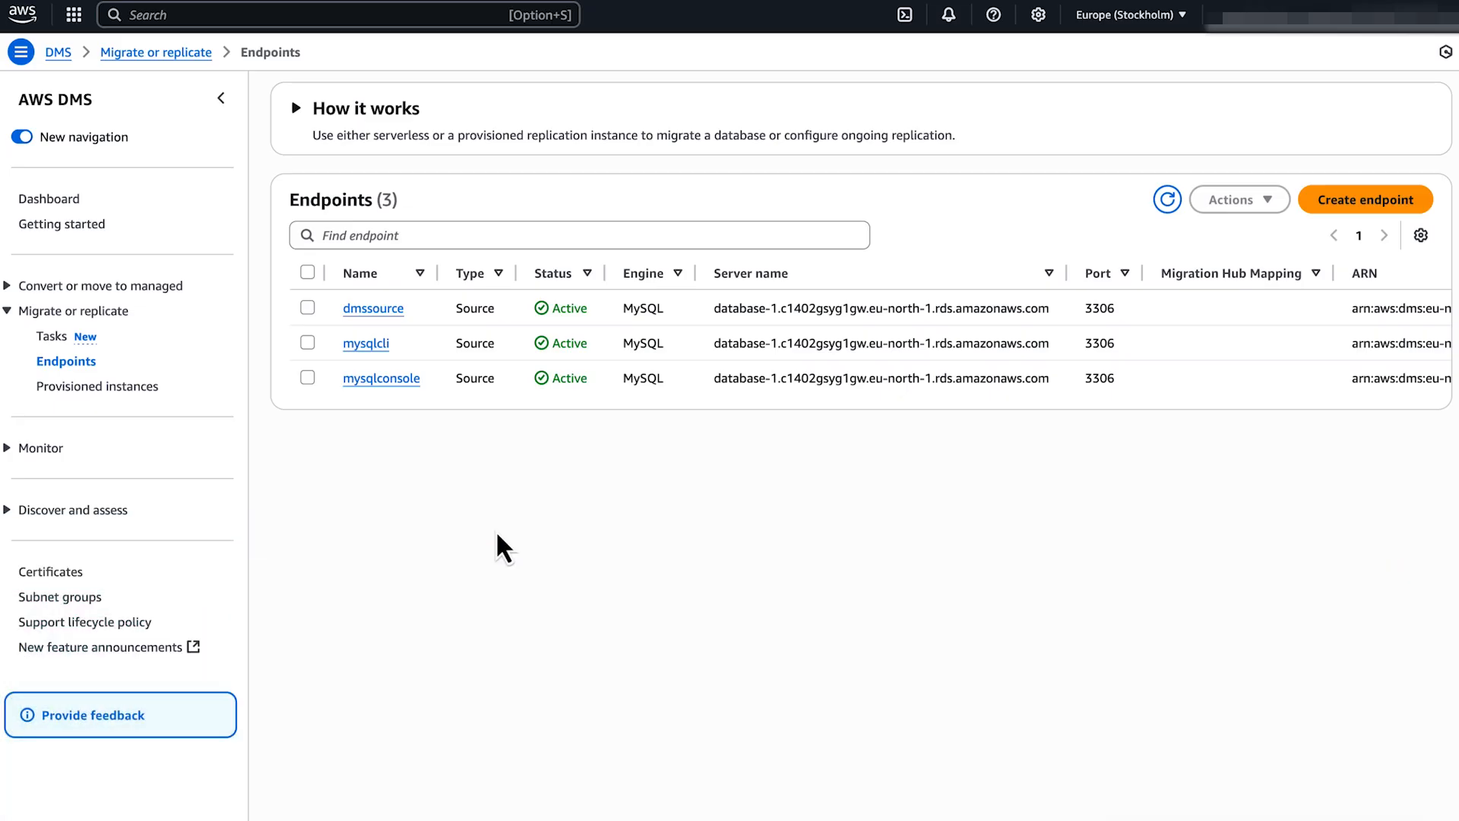
# Open mysqlconsole for modification and expand its Endpoint settings.
pyautogui.click(308, 377)
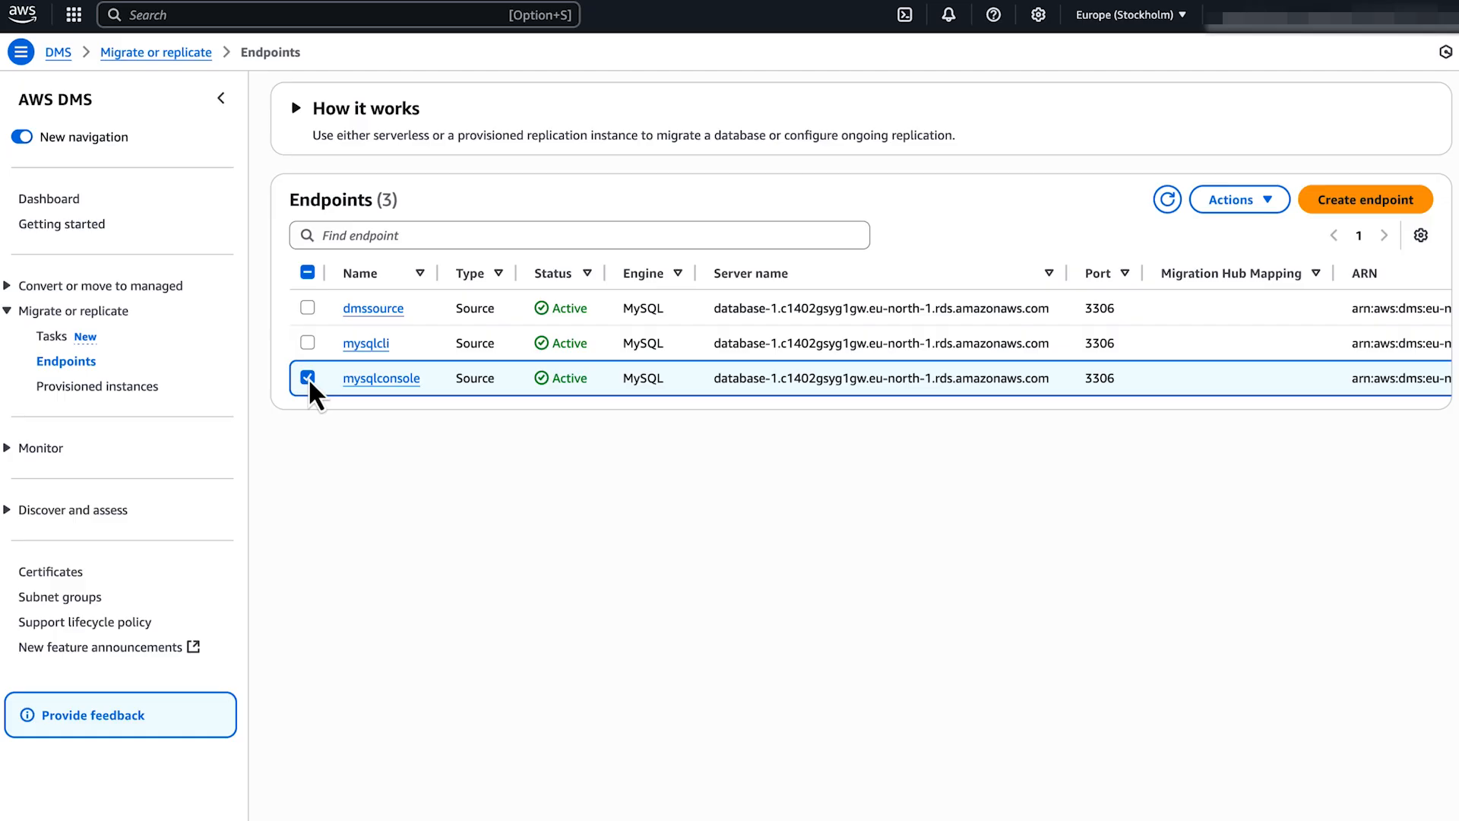
pyautogui.click(1261, 202)
pyautogui.click(1269, 236)
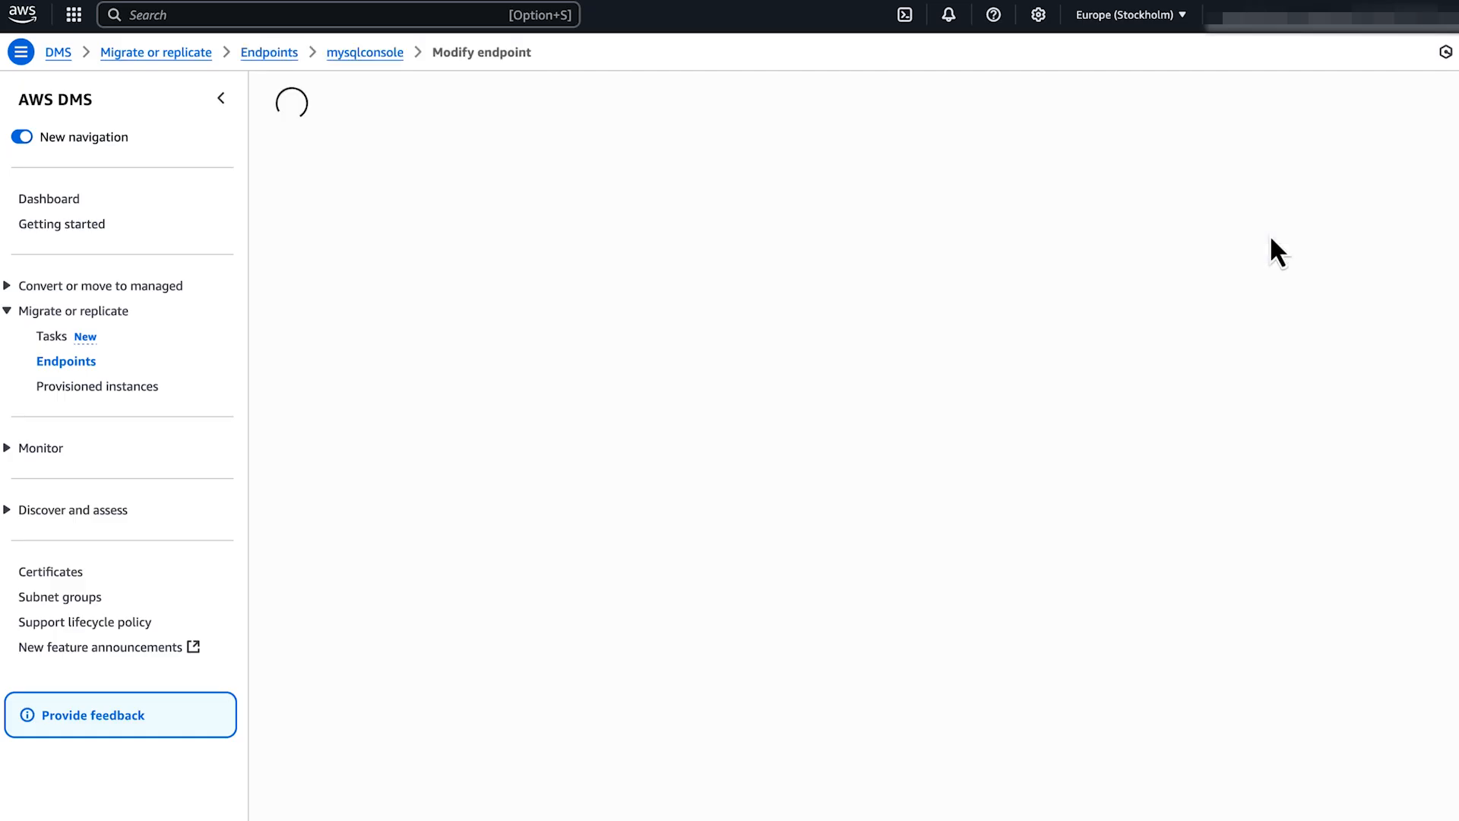
pyautogui.scroll(-4, 1271, 237)
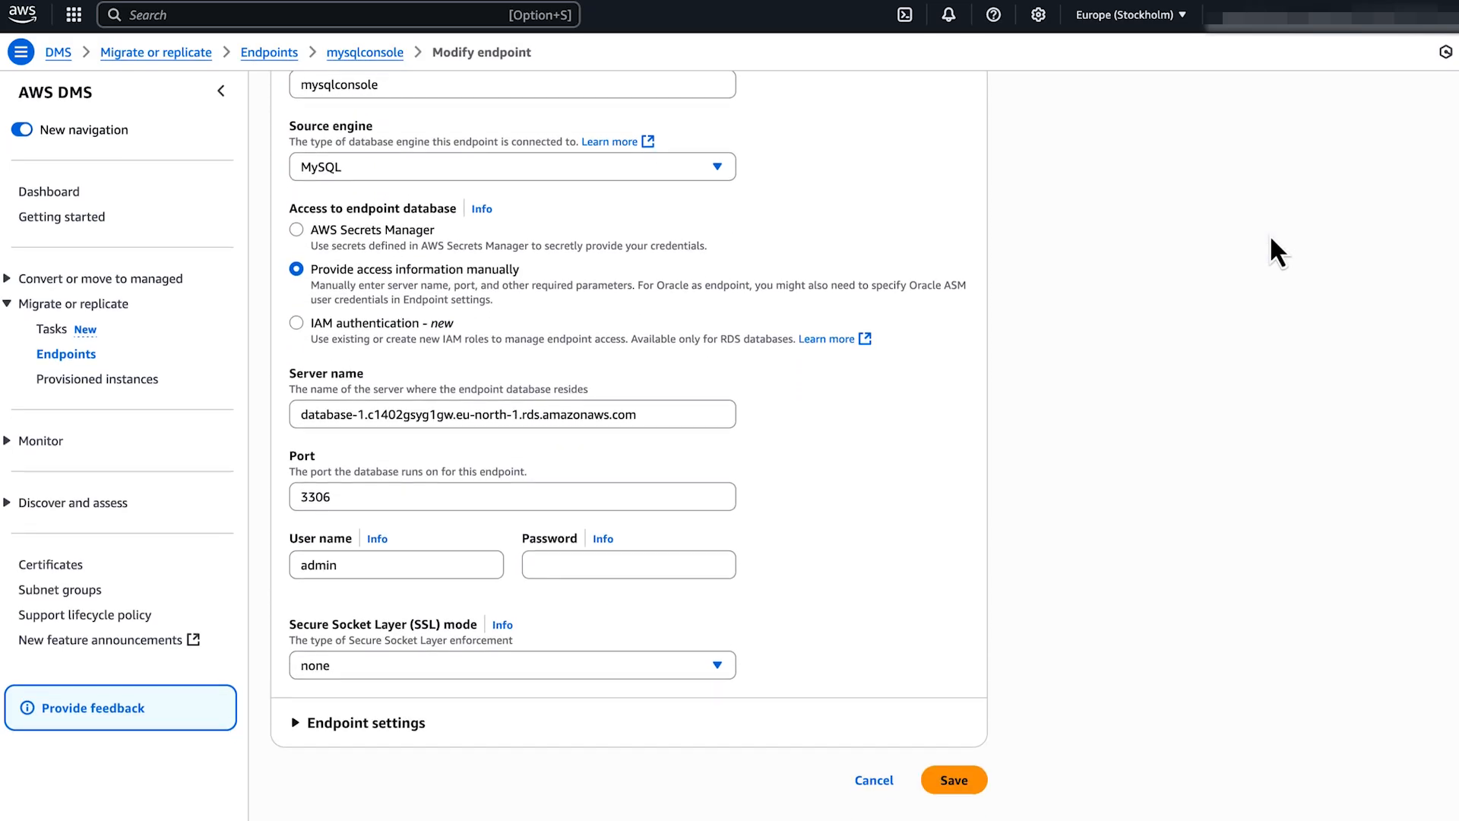
pyautogui.click(295, 731)
pyautogui.scroll(-3, 291, 733)
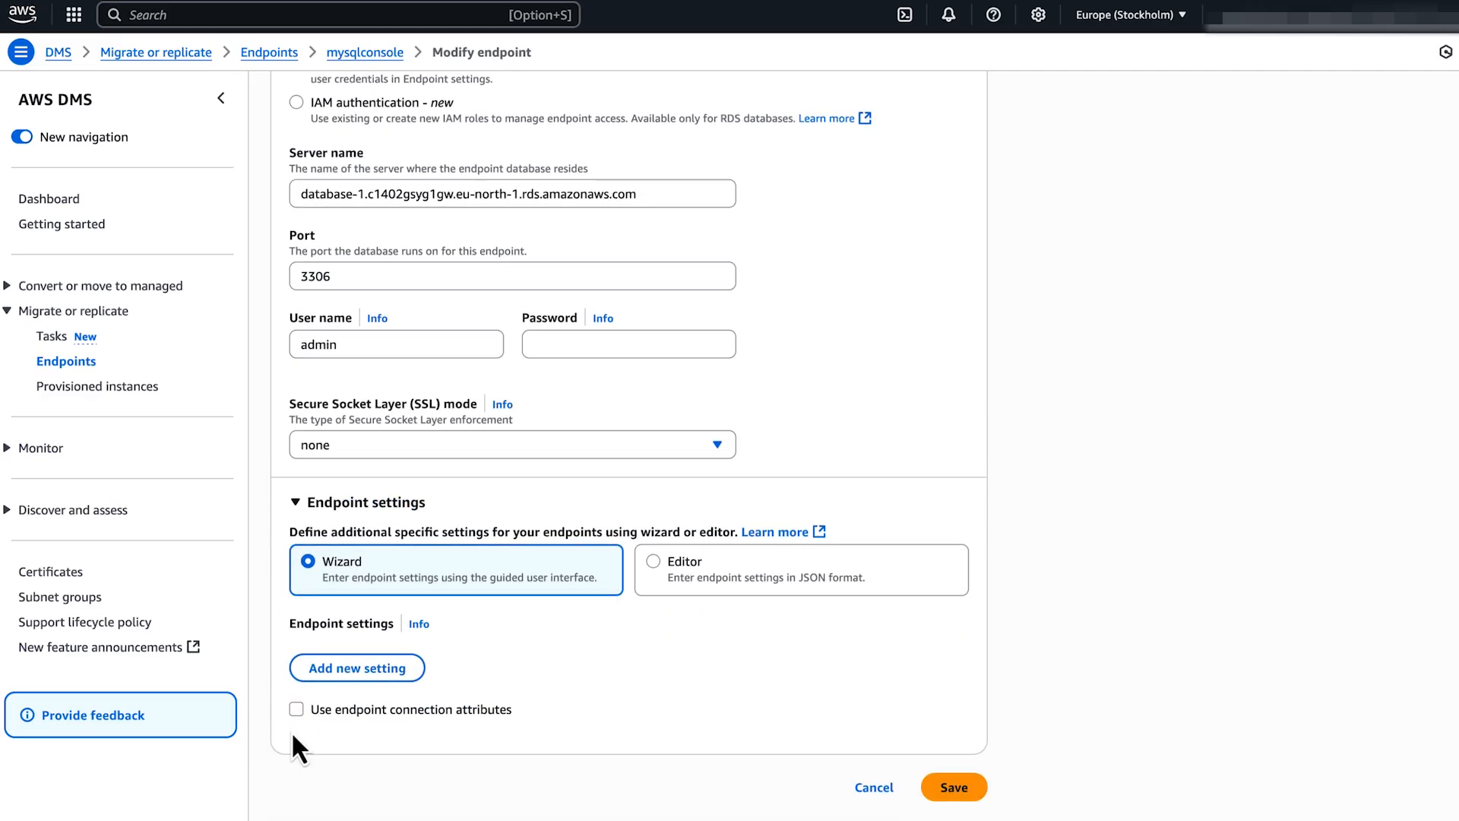
# Paste the EventsPollInterval 10, ServerTimezone US/Pacific, ExecuteTimeout 100 JSON and save mysqlconsole.
pyautogui.click(416, 672)
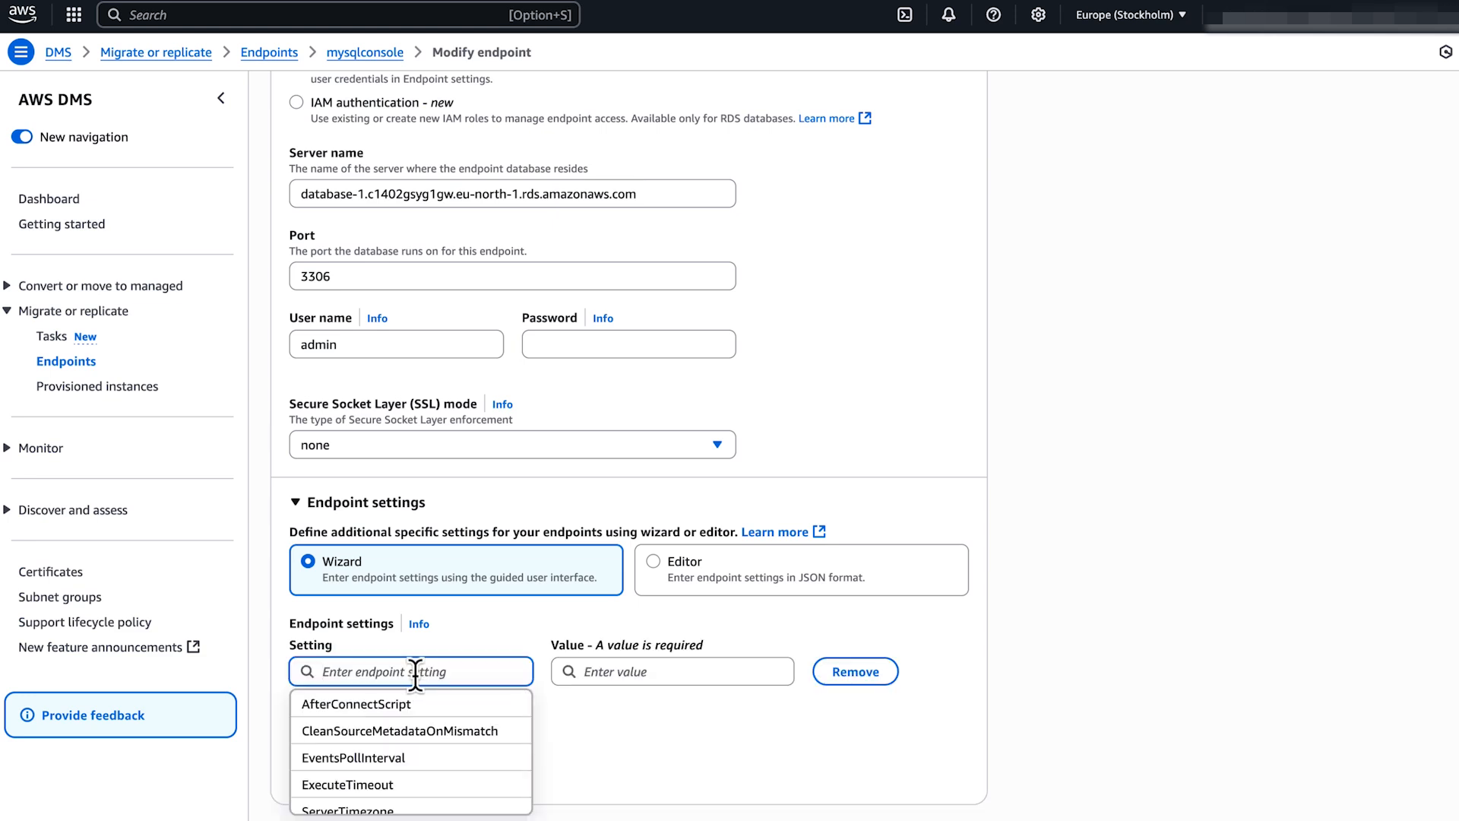
pyautogui.click(658, 568)
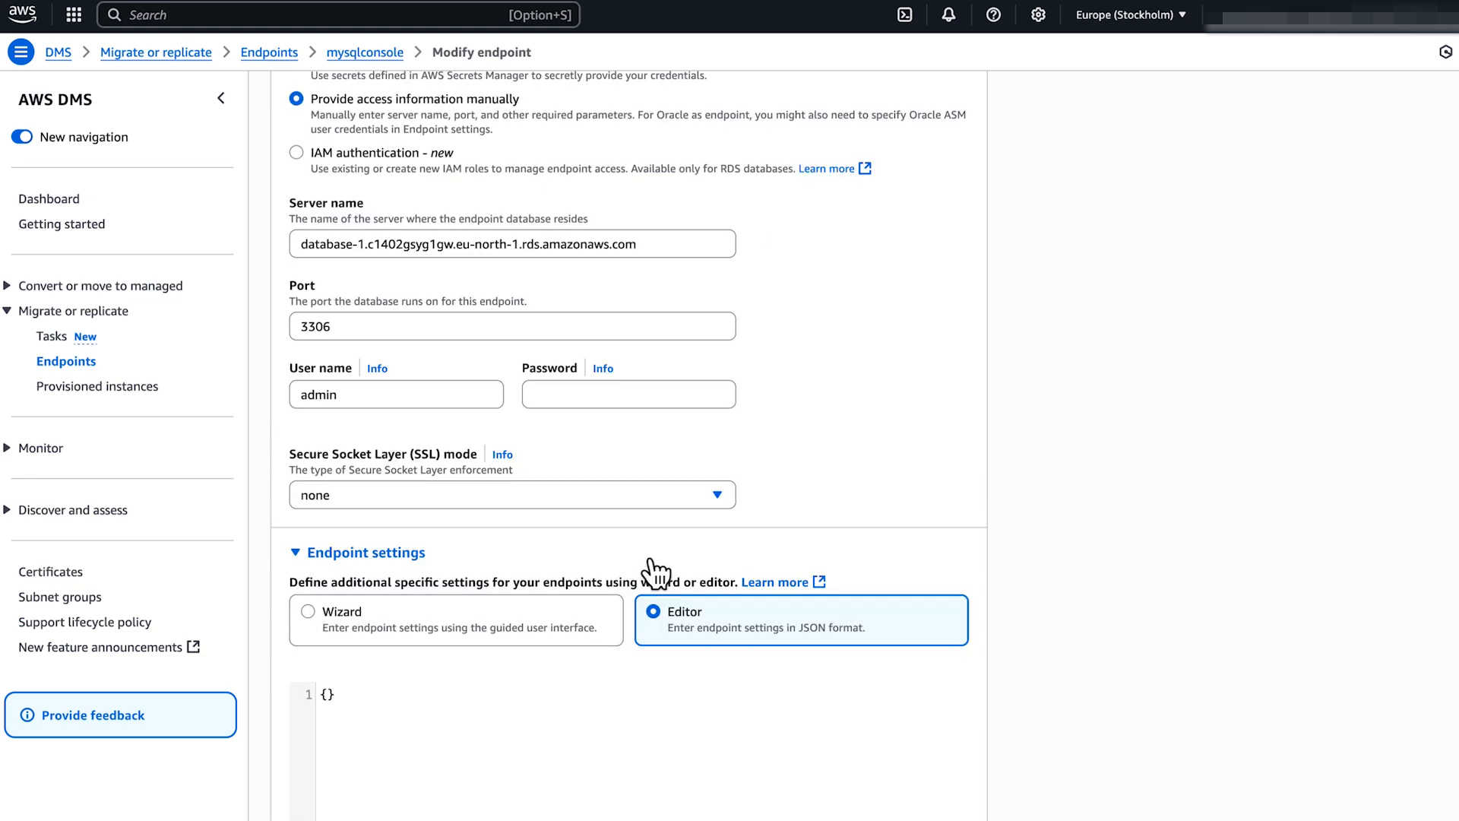
pyautogui.scroll(-4, 576, 682)
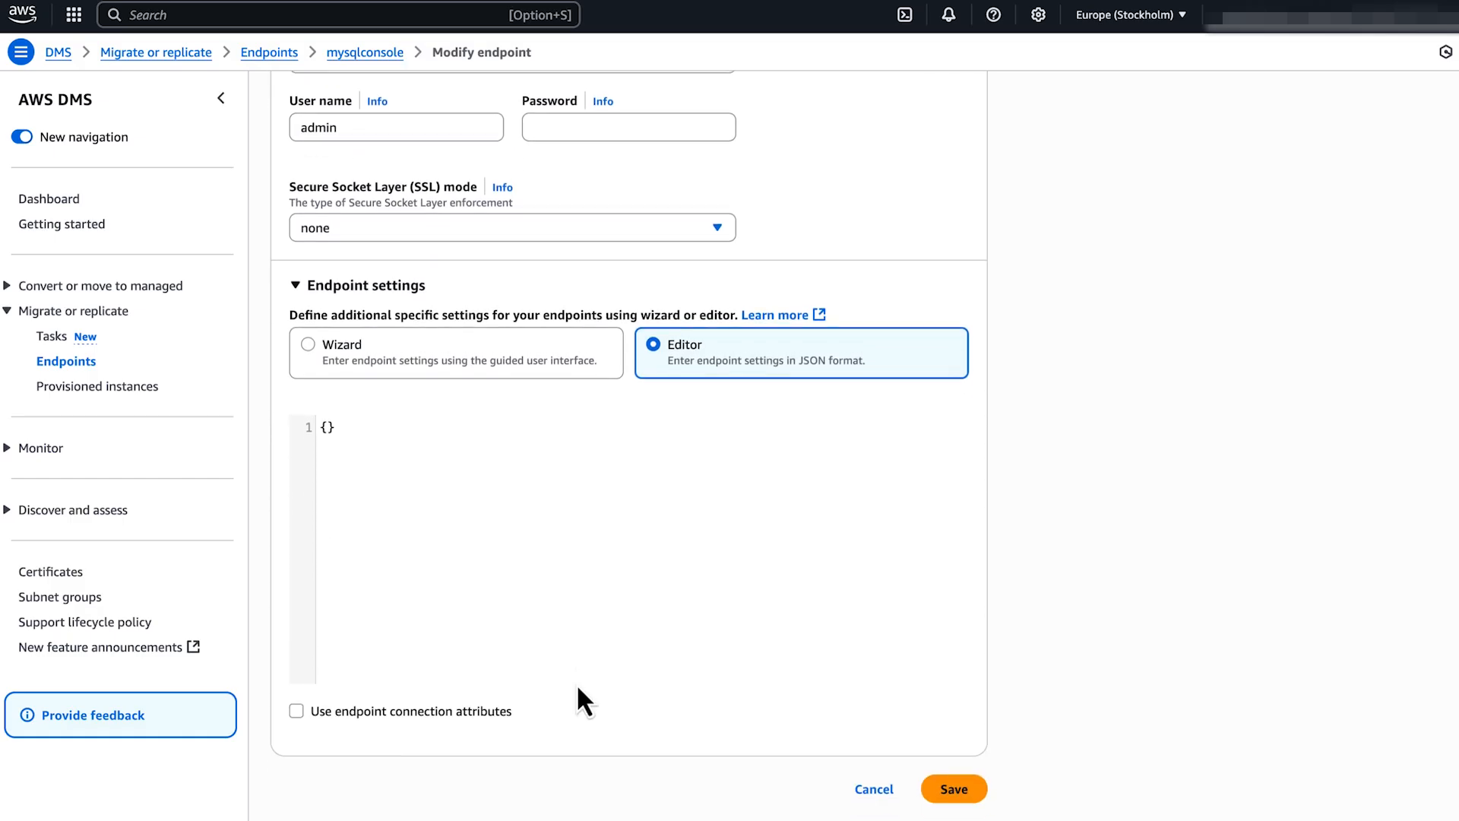
pyautogui.click(336, 426)
pyautogui.press('BackSpace')
pyautogui.press('BackSpace')
pyautogui.write('{   "EventsPollInterval": 10,   "ServerTimezone": "US/Pacific",   "ExecuteTimeout": 100 }')
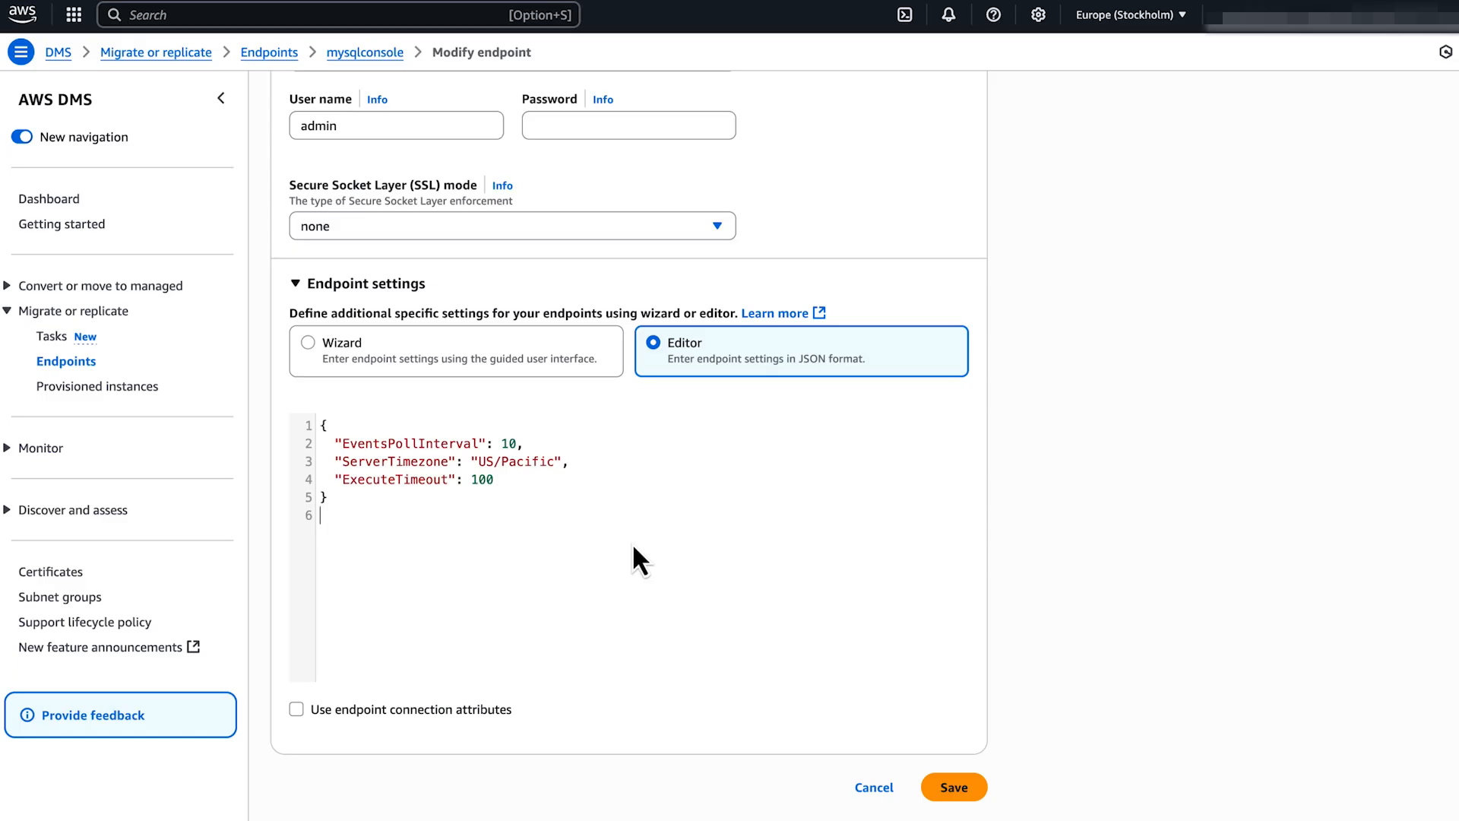
pyautogui.click(975, 779)
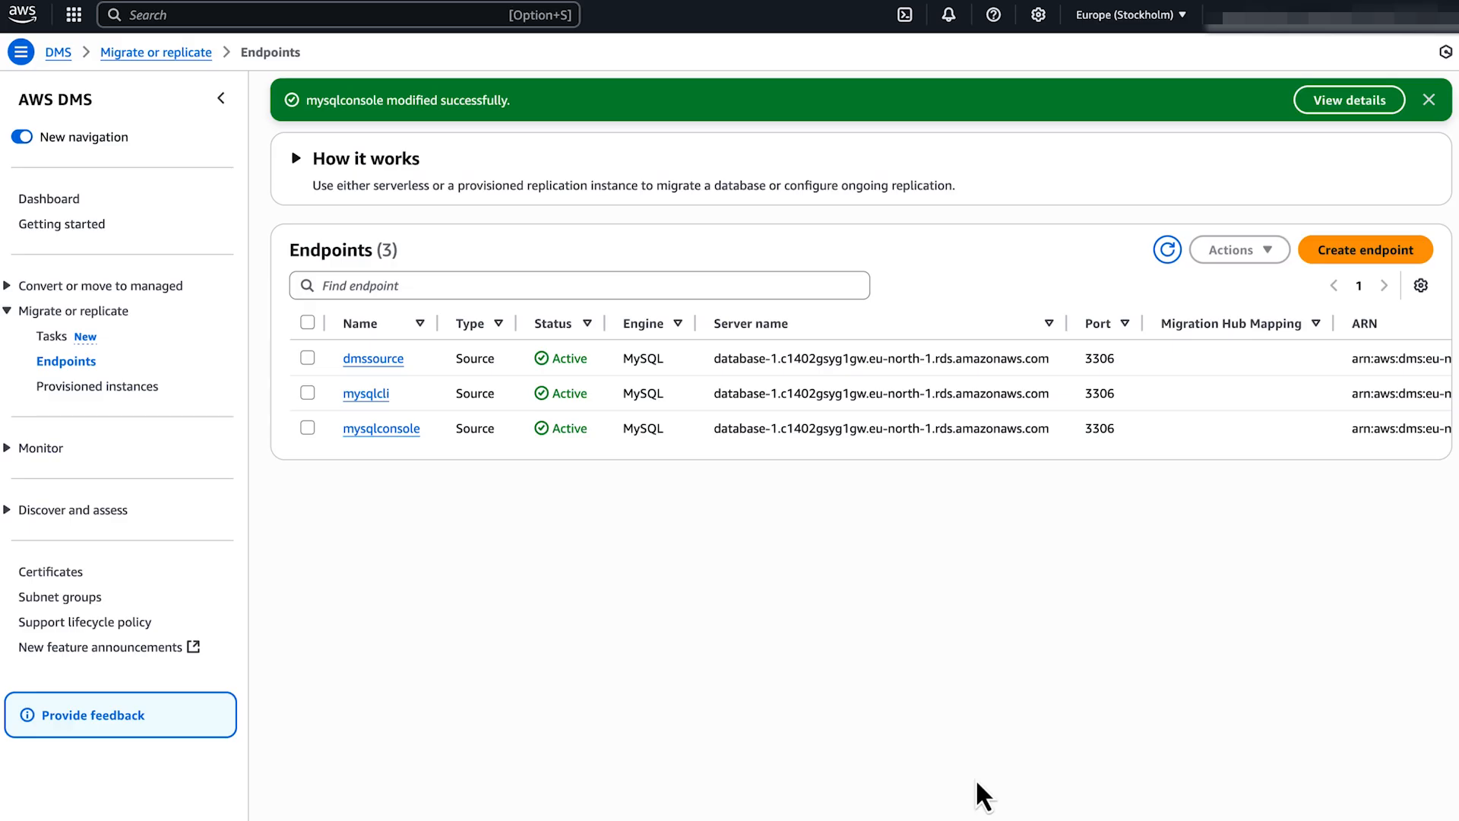
# Run a connection test for mysqlconsole through dms-ri, getting Successful.
pyautogui.click(307, 427)
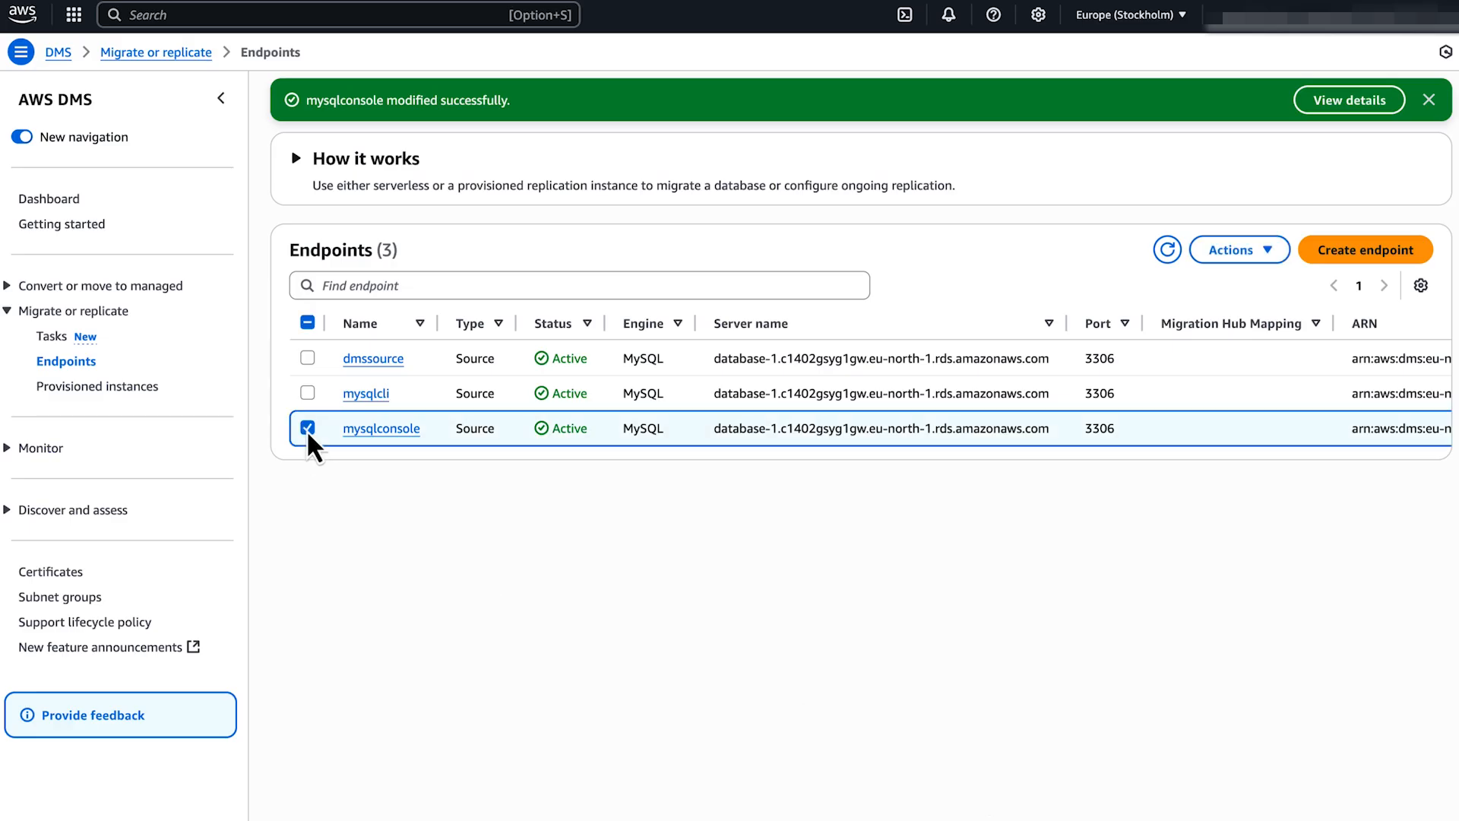
pyautogui.click(1268, 253)
pyautogui.click(1293, 308)
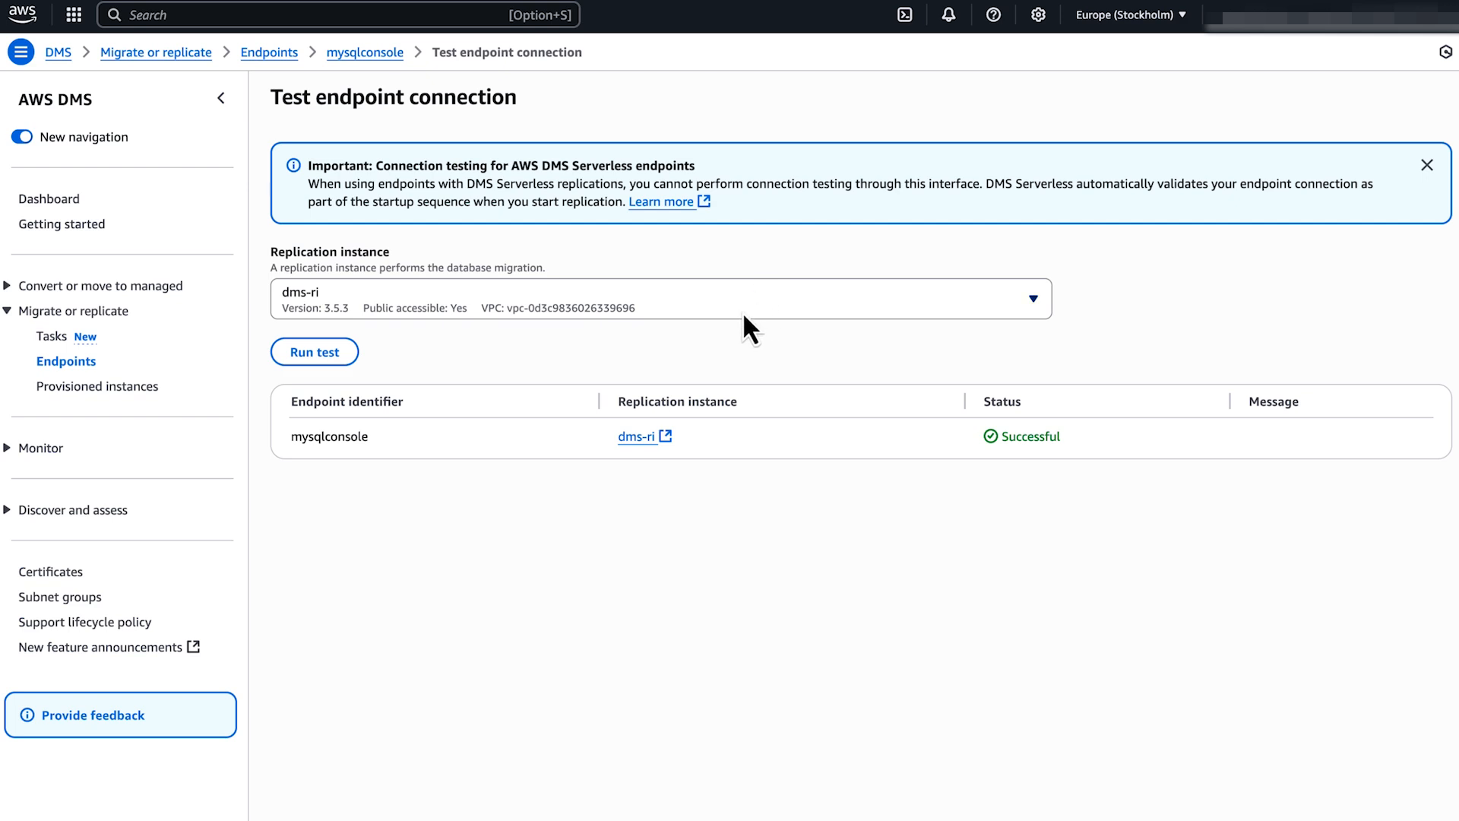
pyautogui.click(351, 355)
# In CloudShell, create the MySQL source endpoint mysqlidentifier with ExecuteTimeout=100.
pyautogui.click(396, 15)
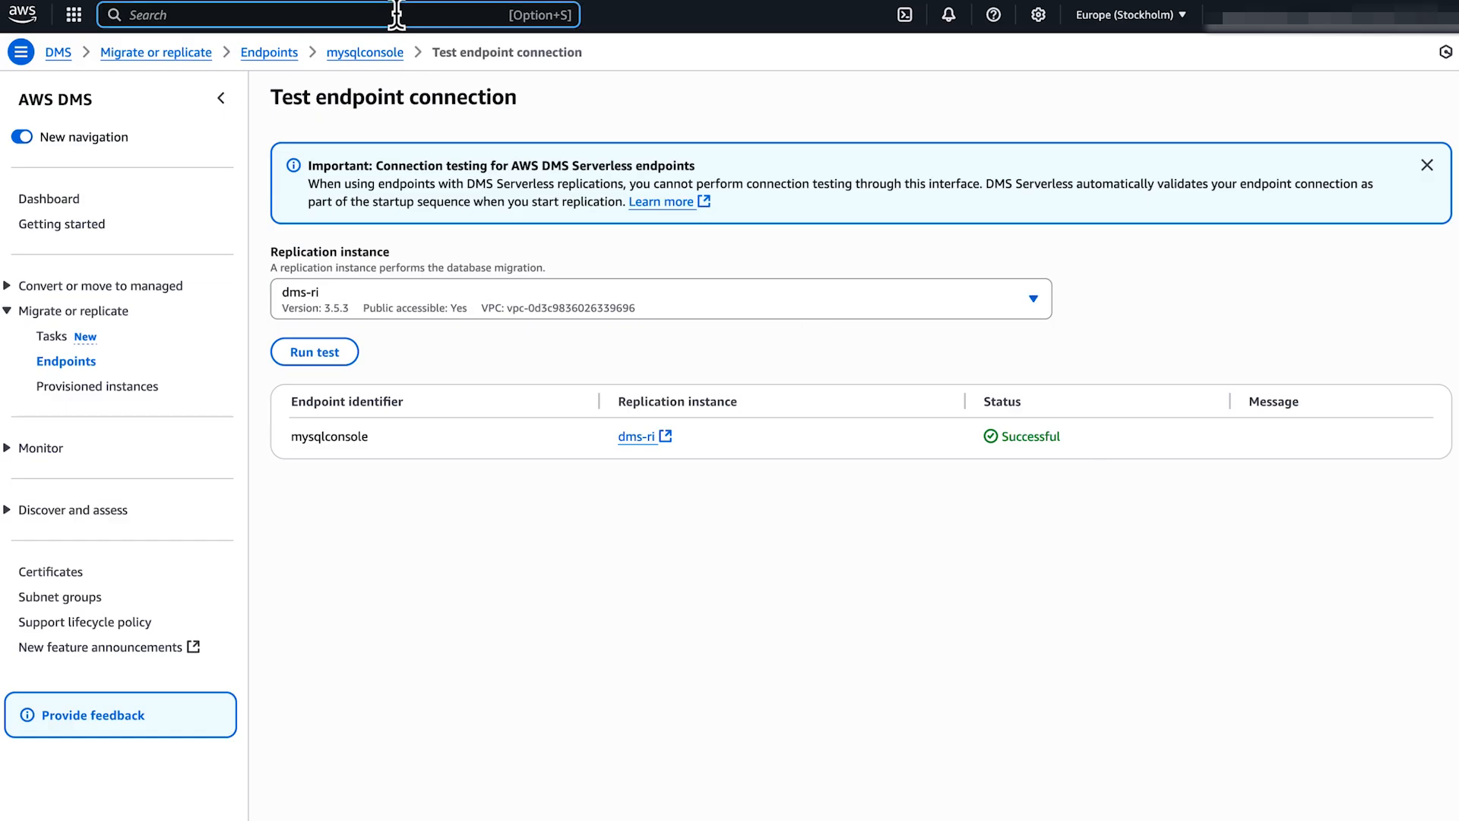
pyautogui.write('cloudshell')
pyautogui.press('Return')
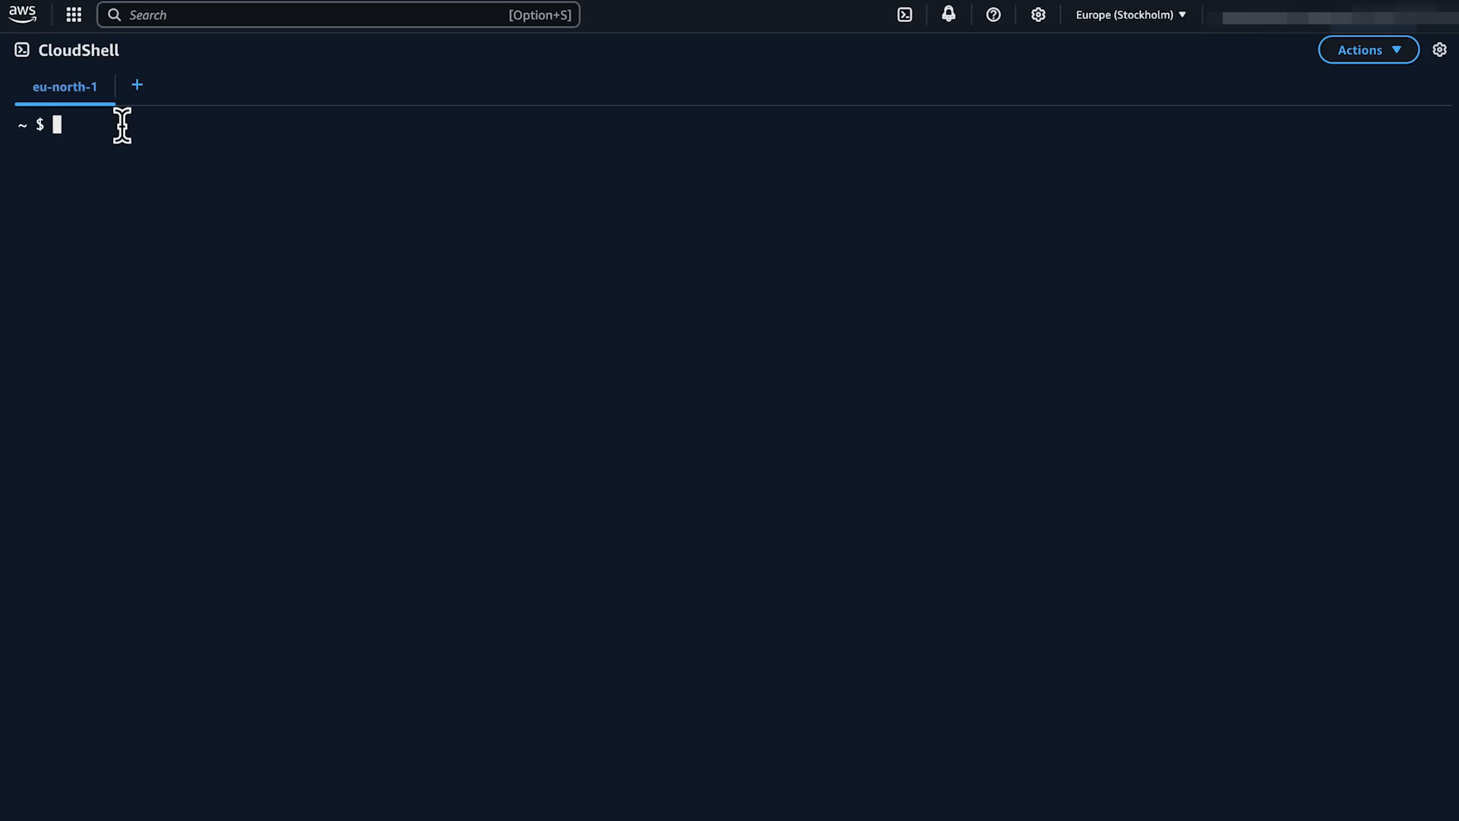
pyautogui.press('super+v')
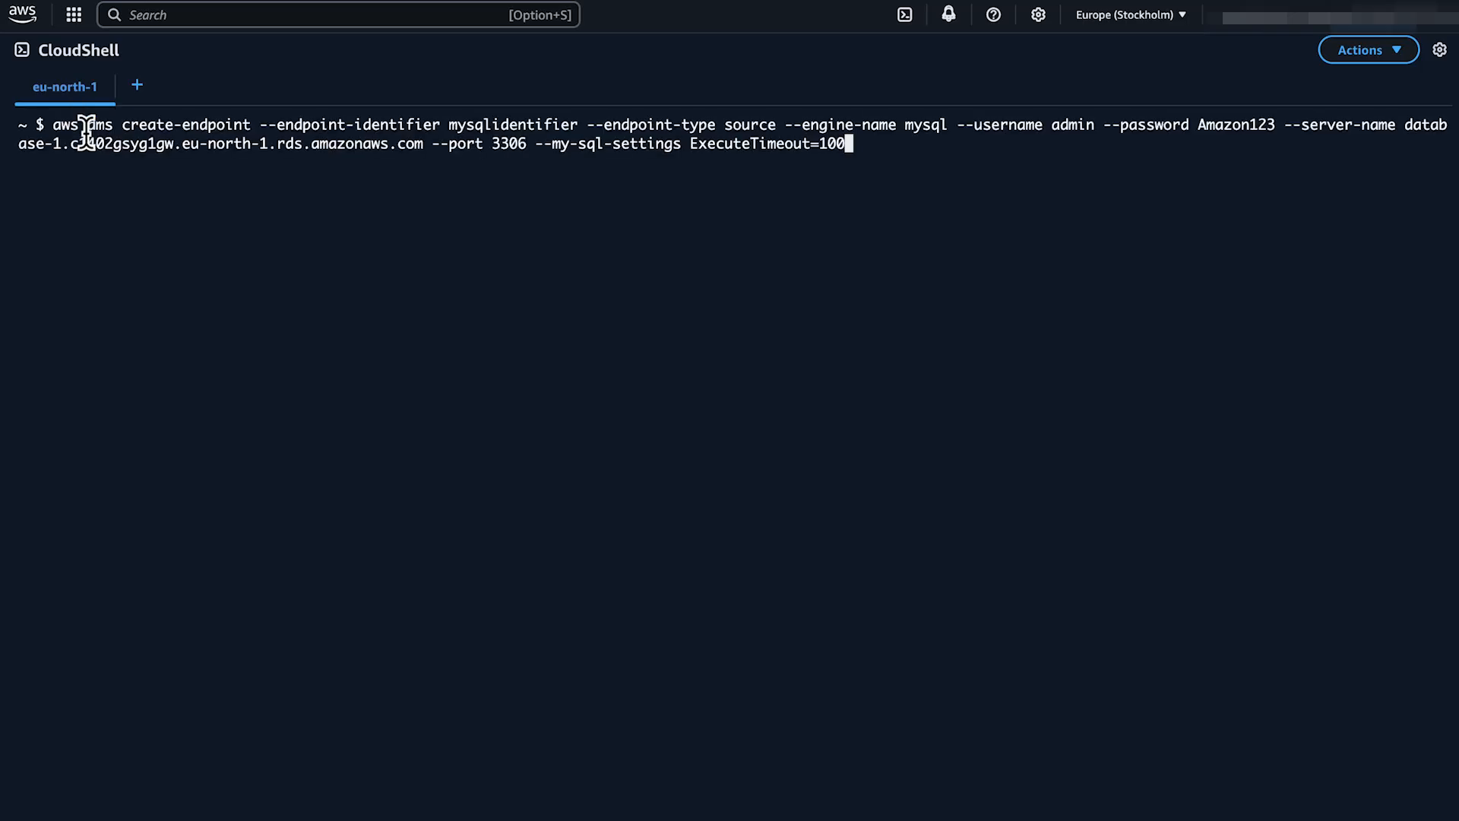
pyautogui.press('Return')
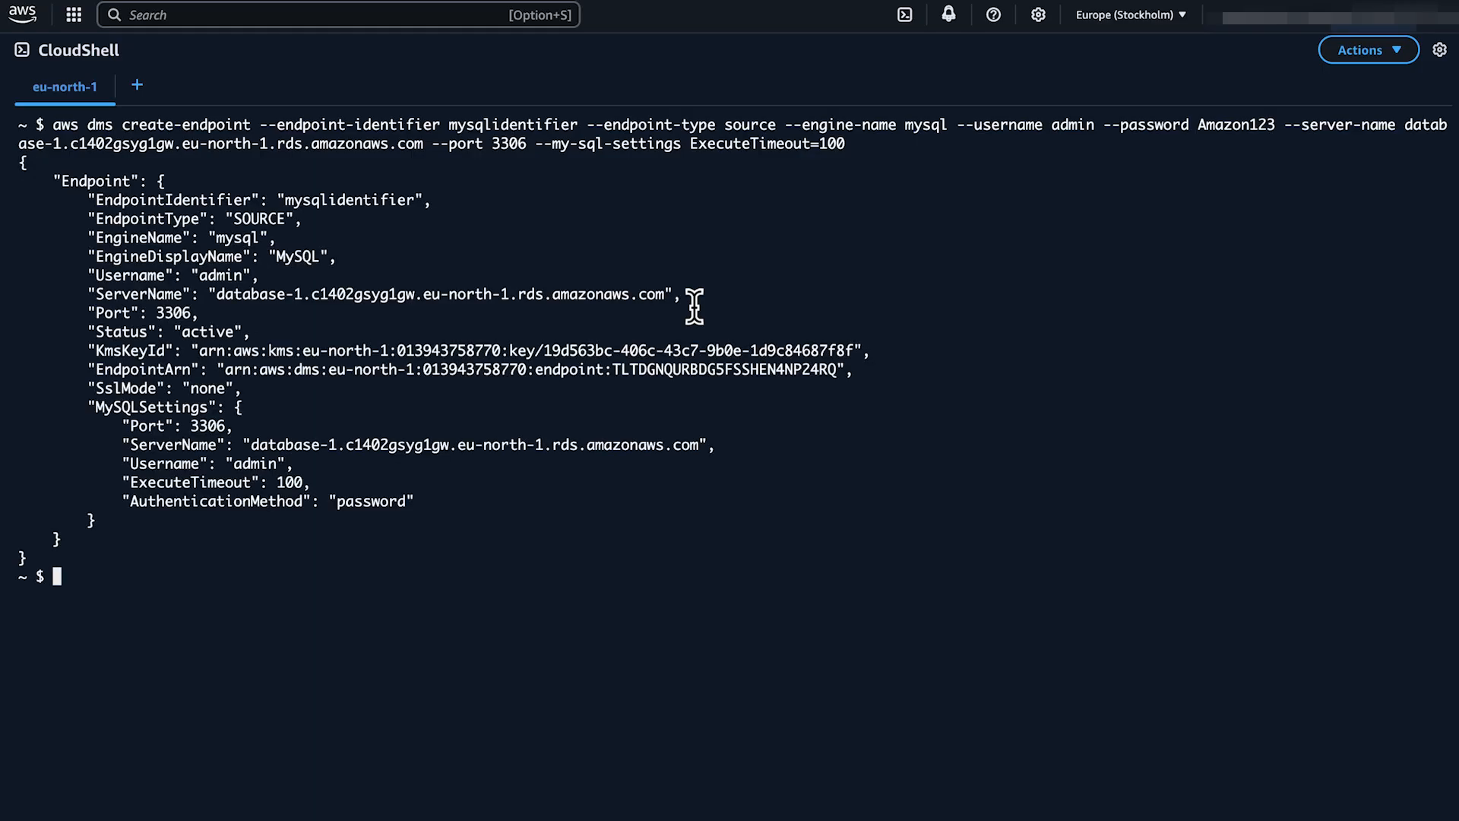
# Test mysqlidentifier's connection and check its Successful status through dms-ri.
pyautogui.press('super+v')
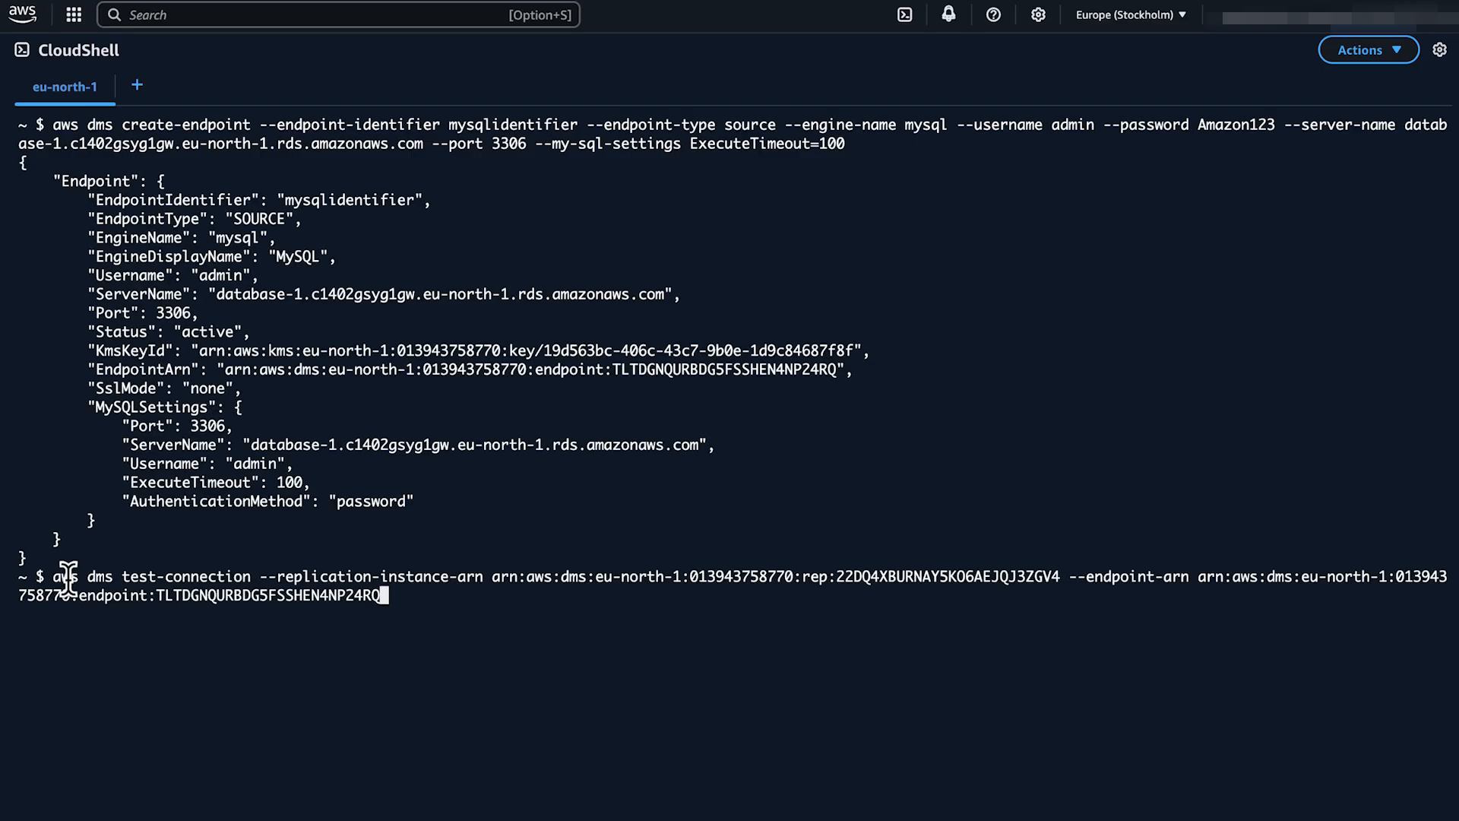
pyautogui.press('Return')
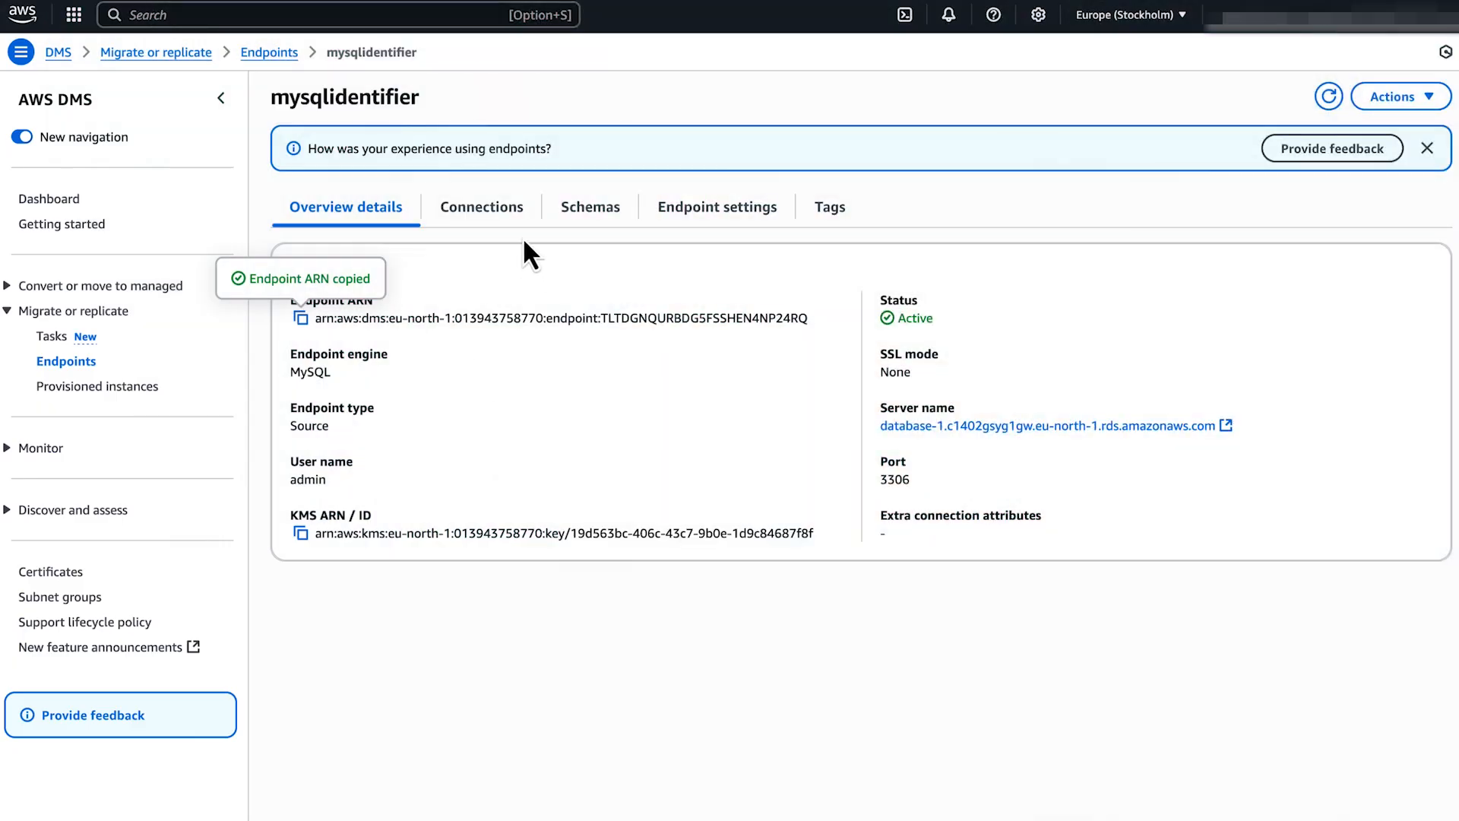
pyautogui.click(490, 217)
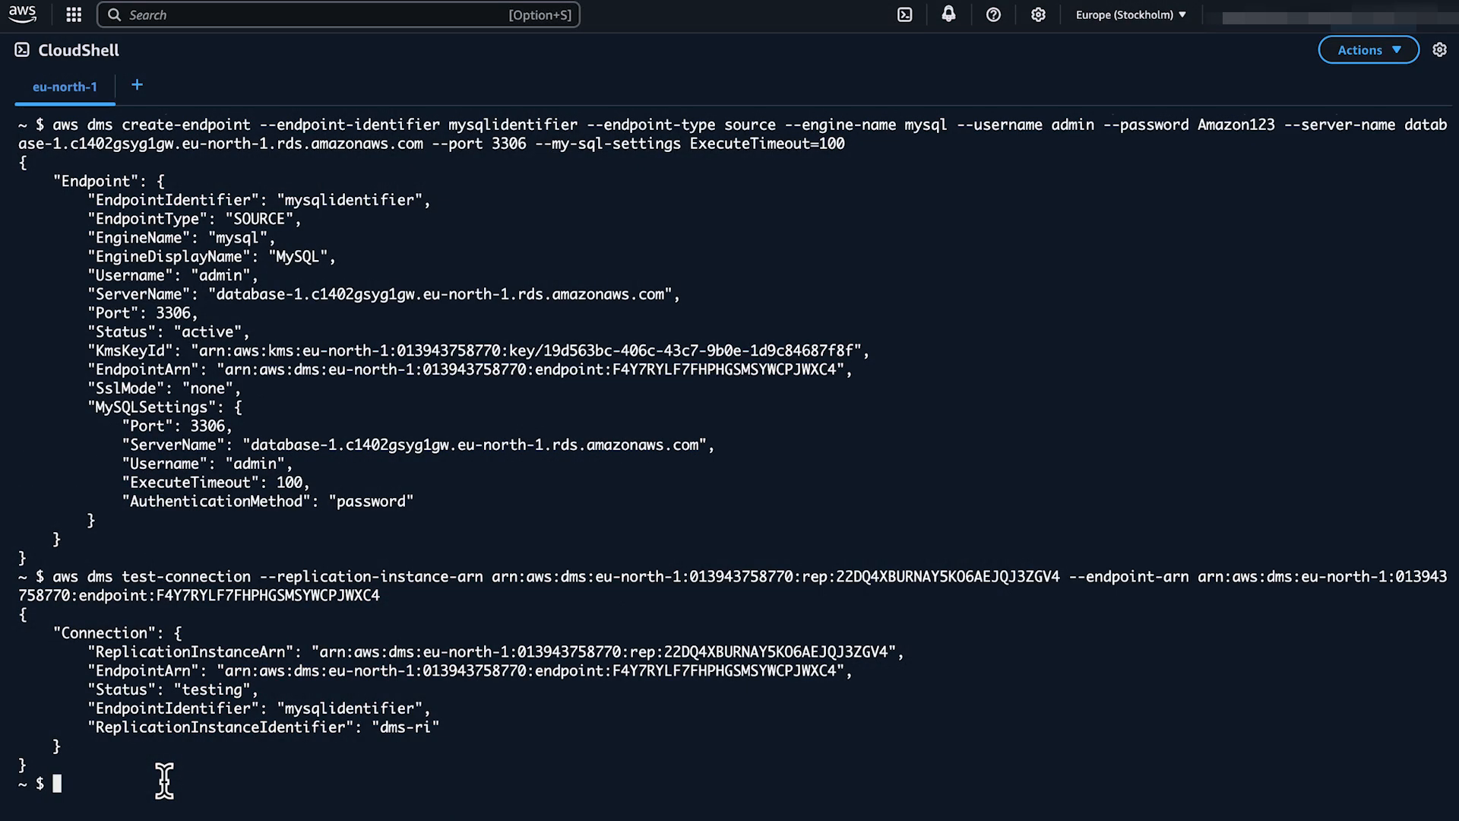
# Modify mysqlclii with ExecuteTimeout=100 via CLI and run its connection test.
pyautogui.press('super+v')
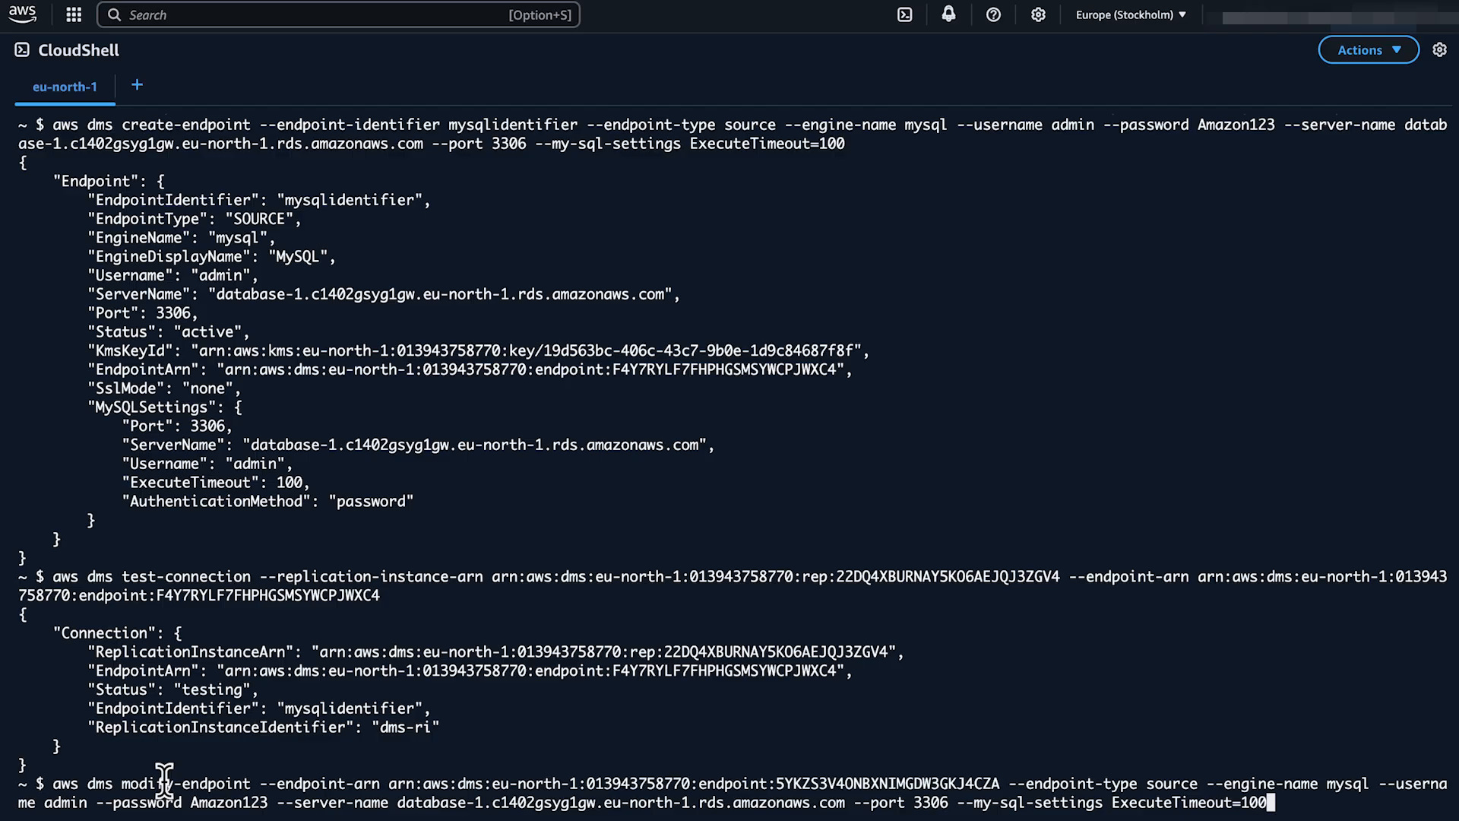
pyautogui.press('Return')
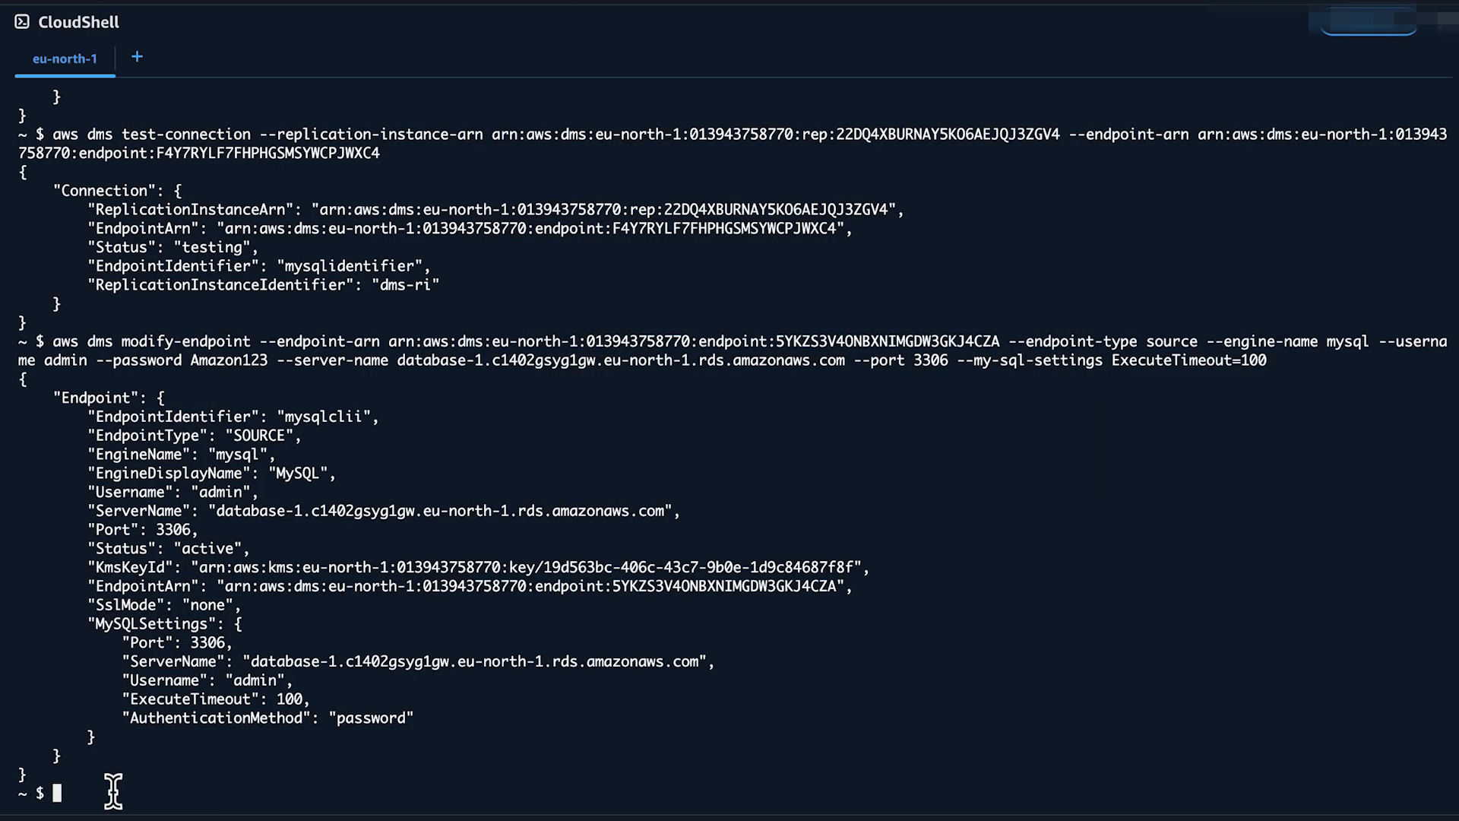
pyautogui.hotkey('ctrl', 'v')
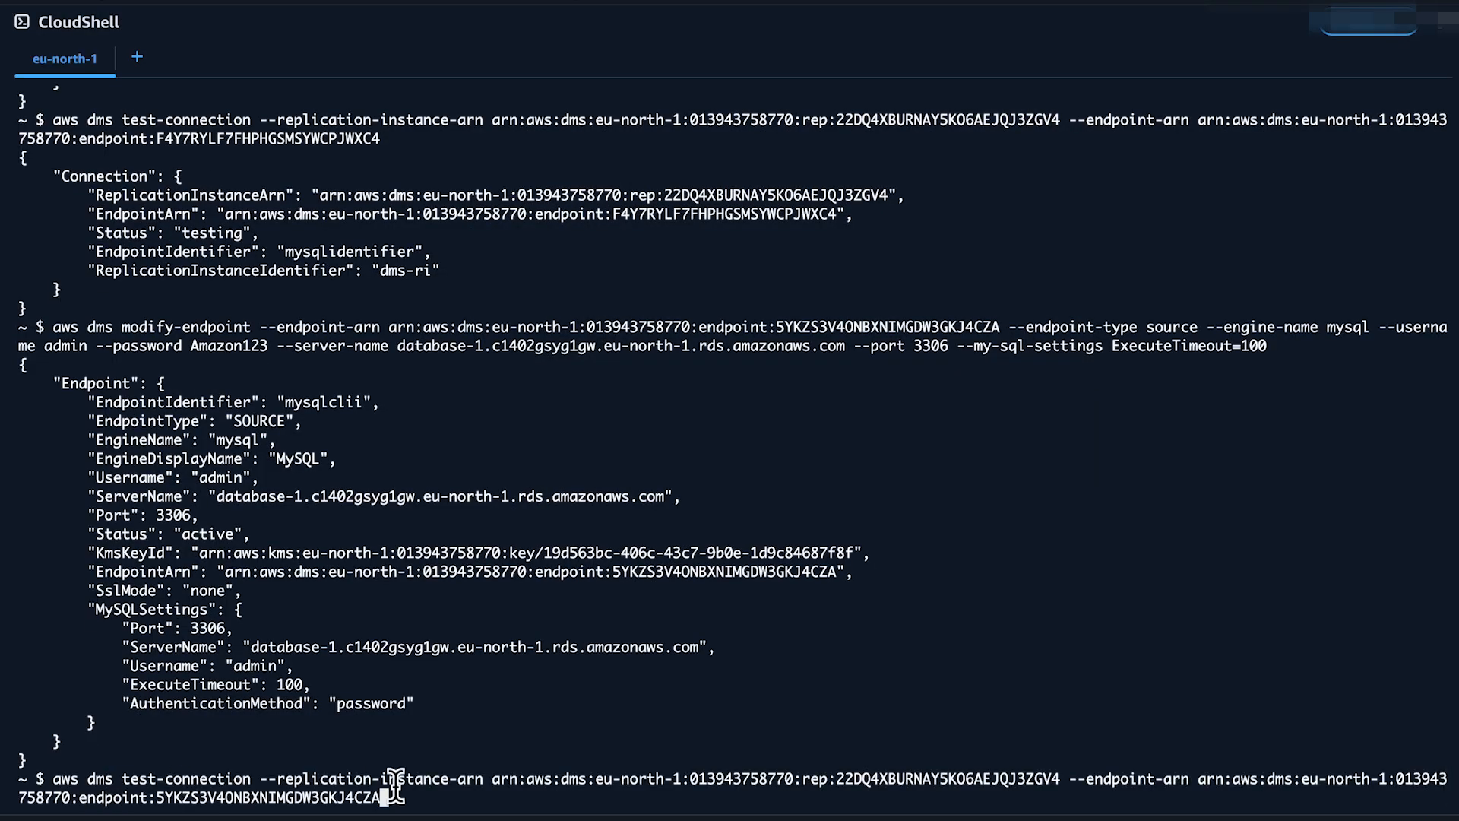
pyautogui.press('Return')
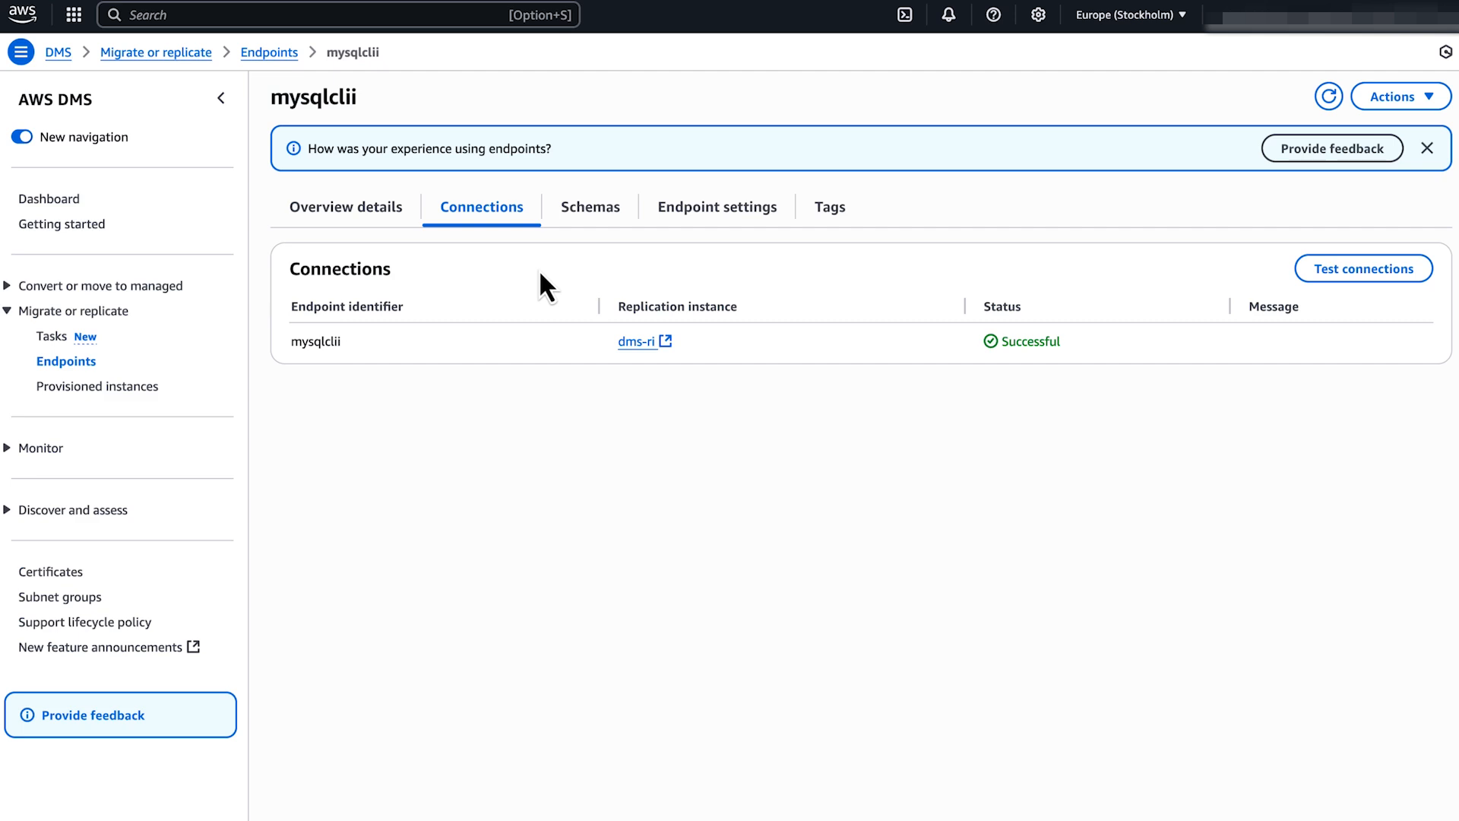
# Create a CloudFormation stack with new resources, building the template in Infrastructure Composer.
pyautogui.click(368, 14)
pyautogui.write('cloudformation')
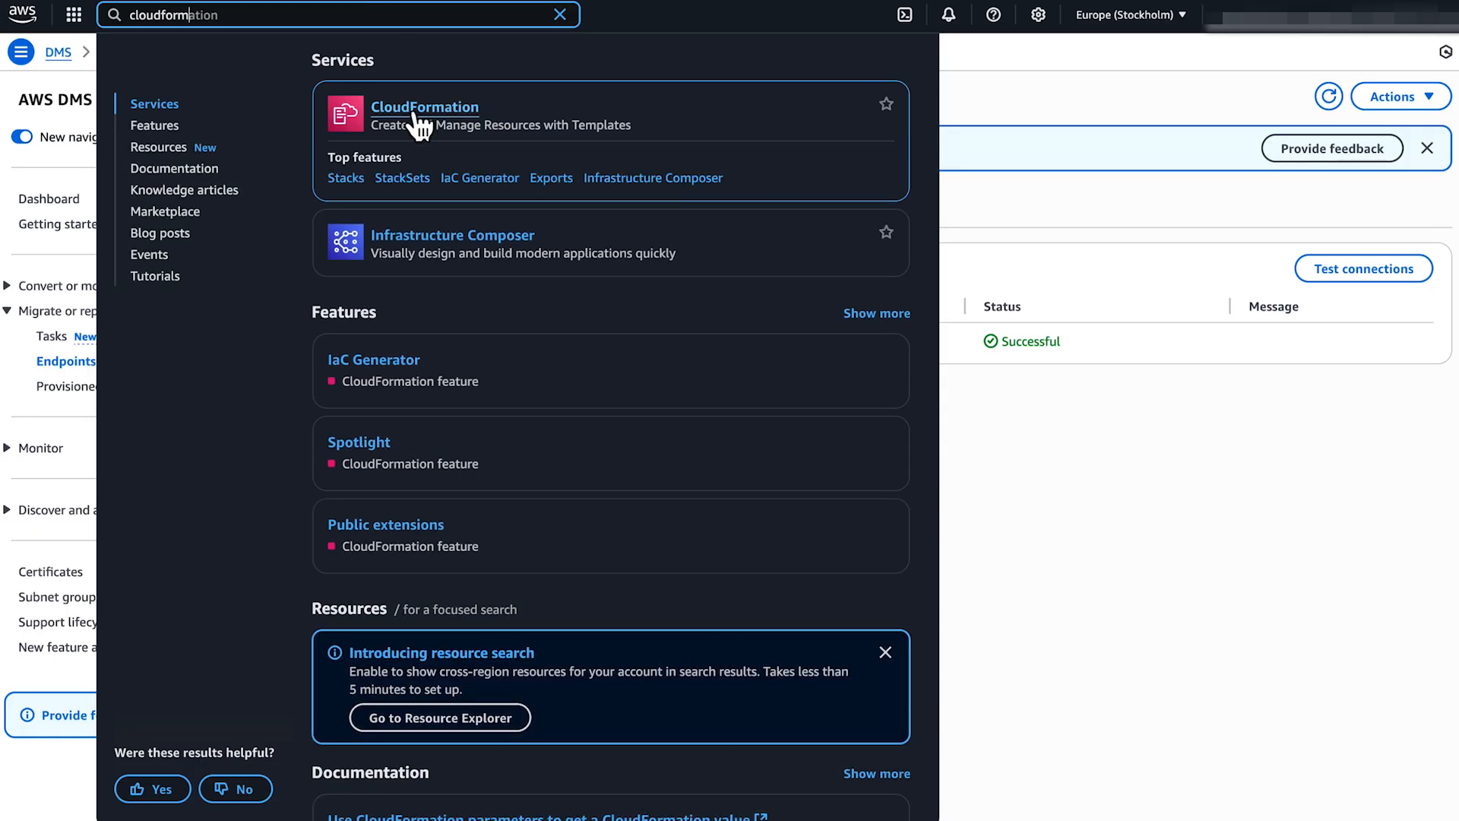
pyautogui.click(420, 114)
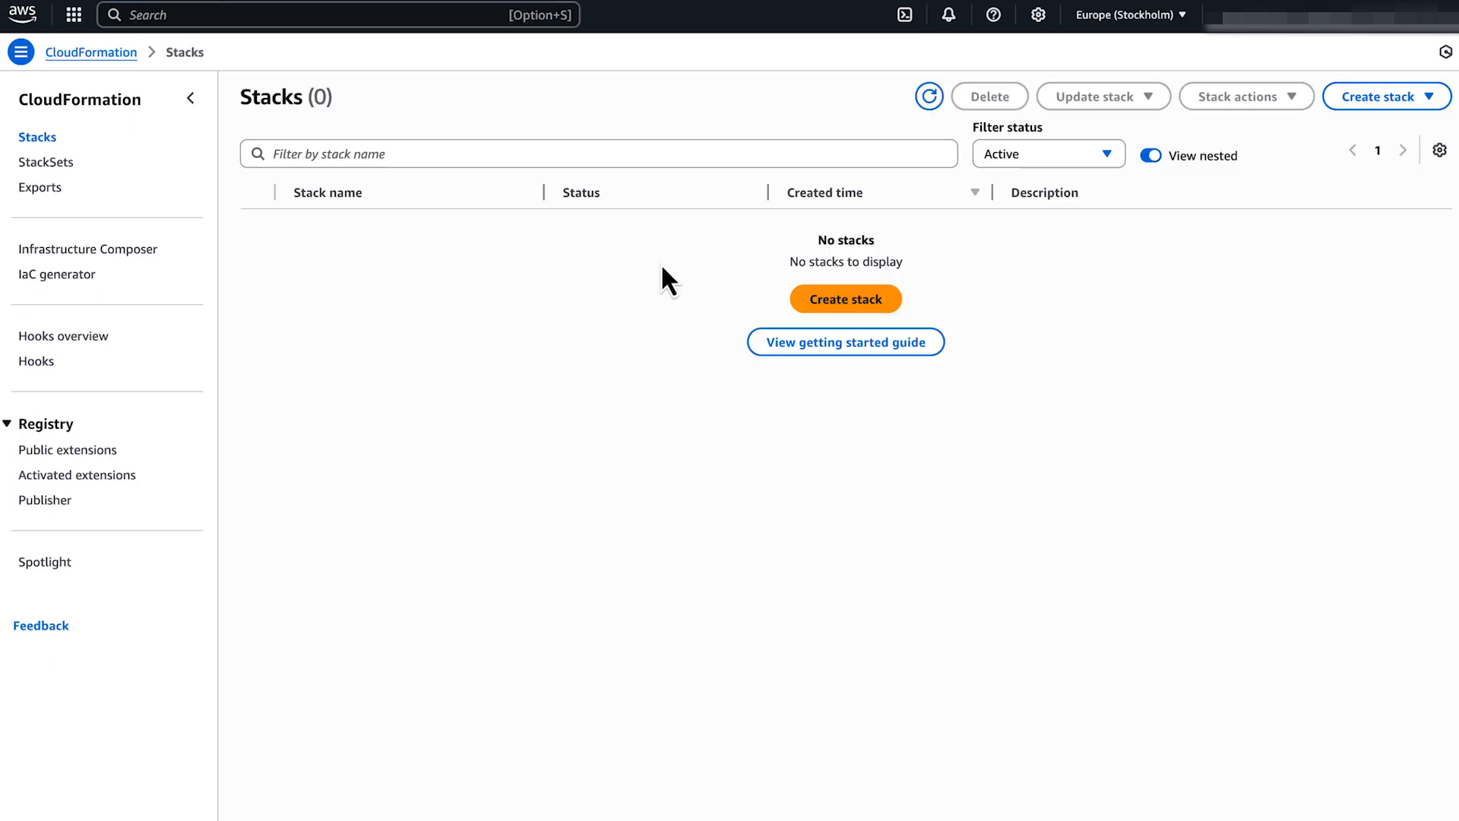
pyautogui.click(1417, 103)
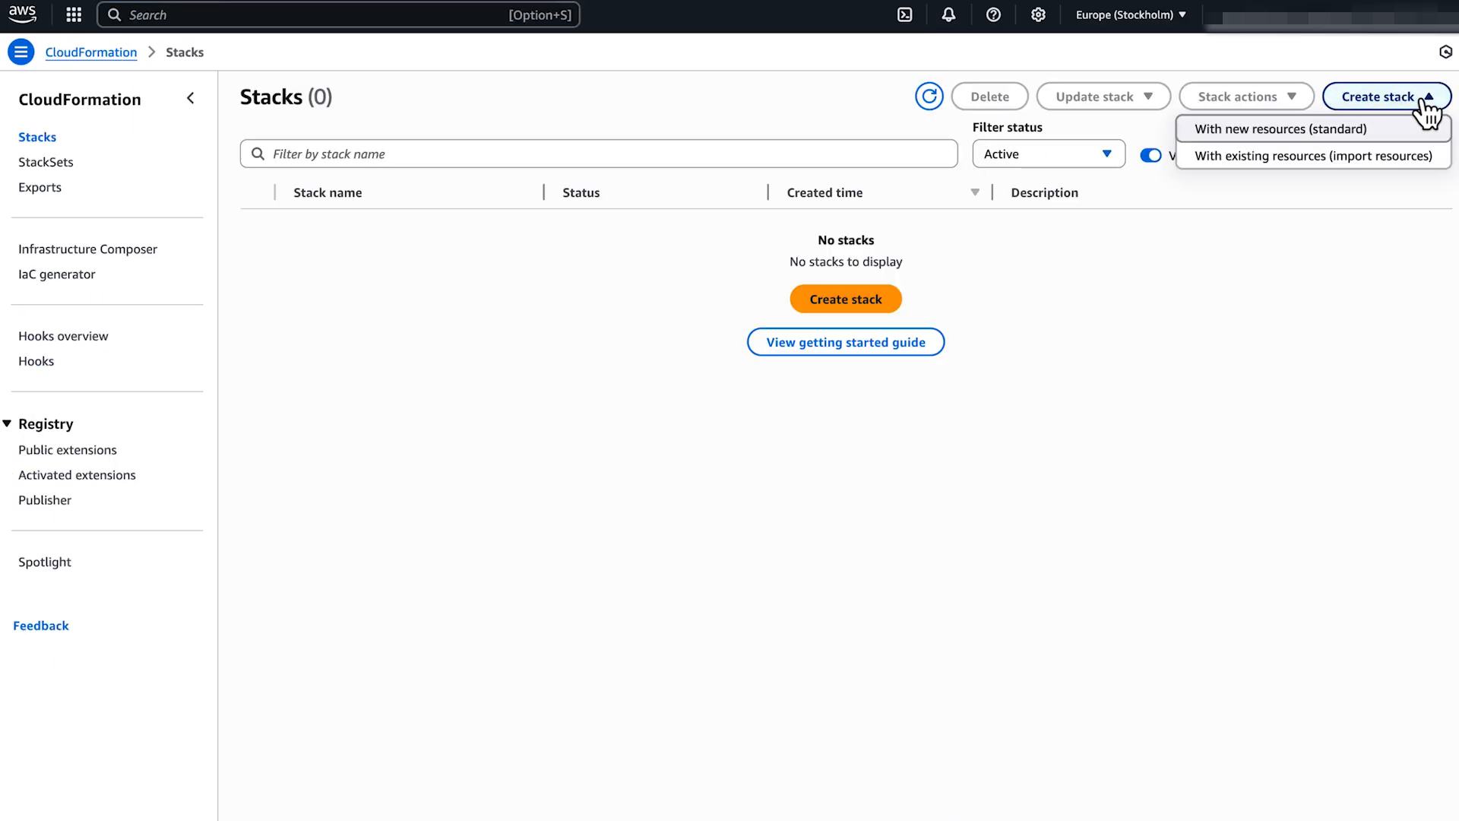
pyautogui.click(1400, 142)
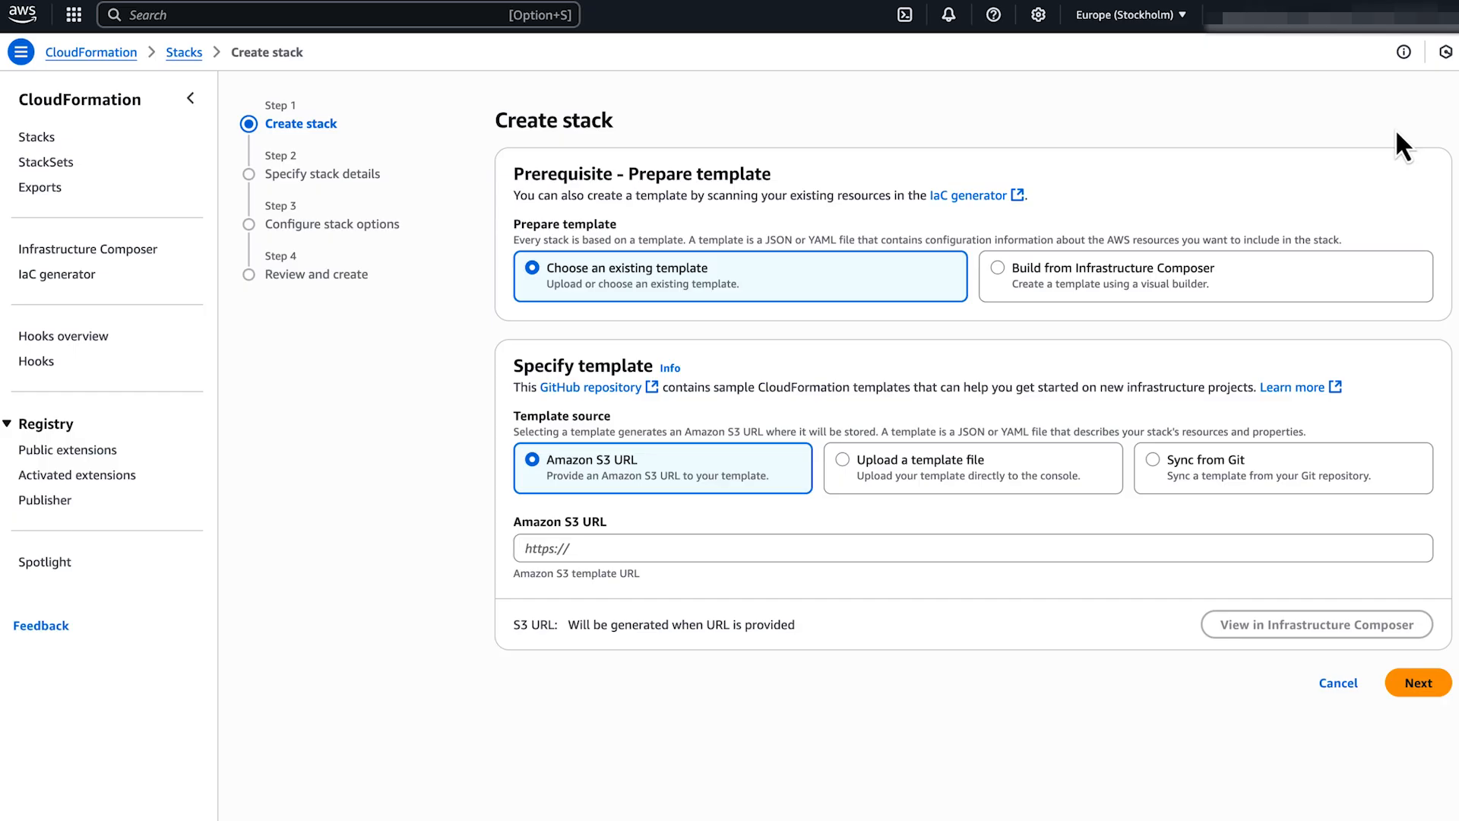
pyautogui.click(1281, 297)
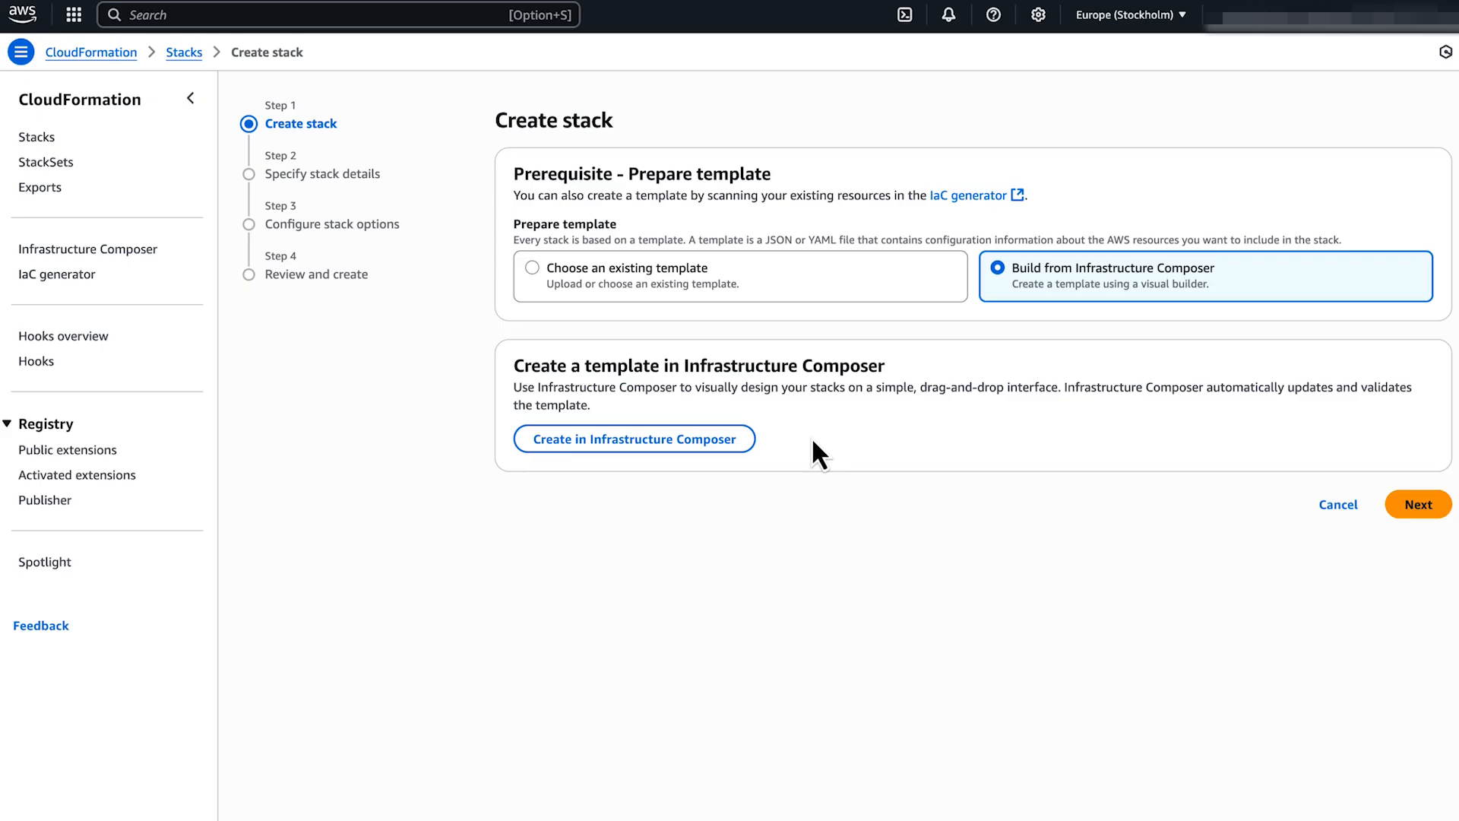
pyautogui.click(743, 445)
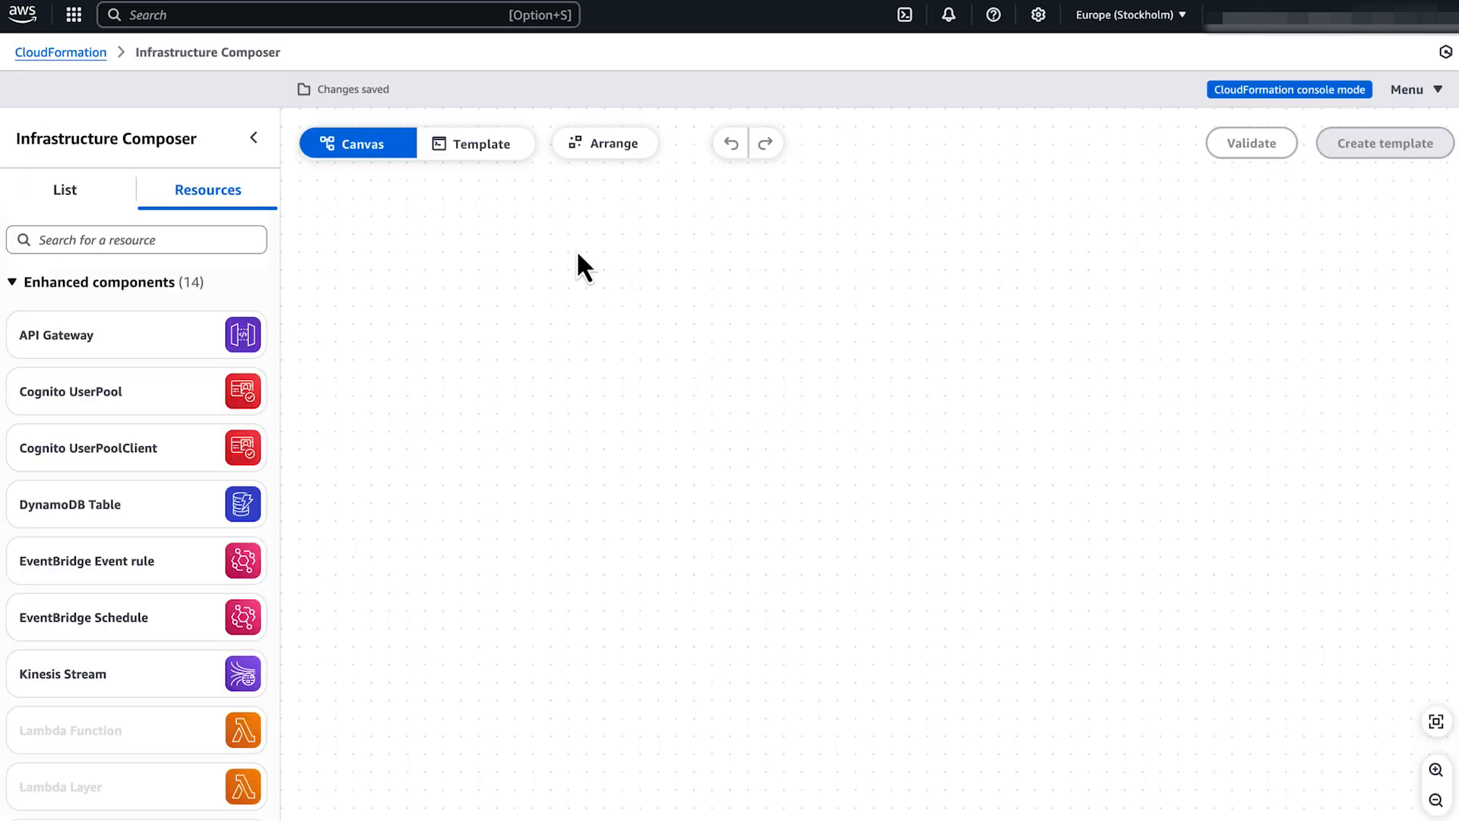
# Paste the JSON AWS::DMS::Endpoint template for mysqltesti into the code editor and send it to CloudFormation.
pyautogui.click(514, 146)
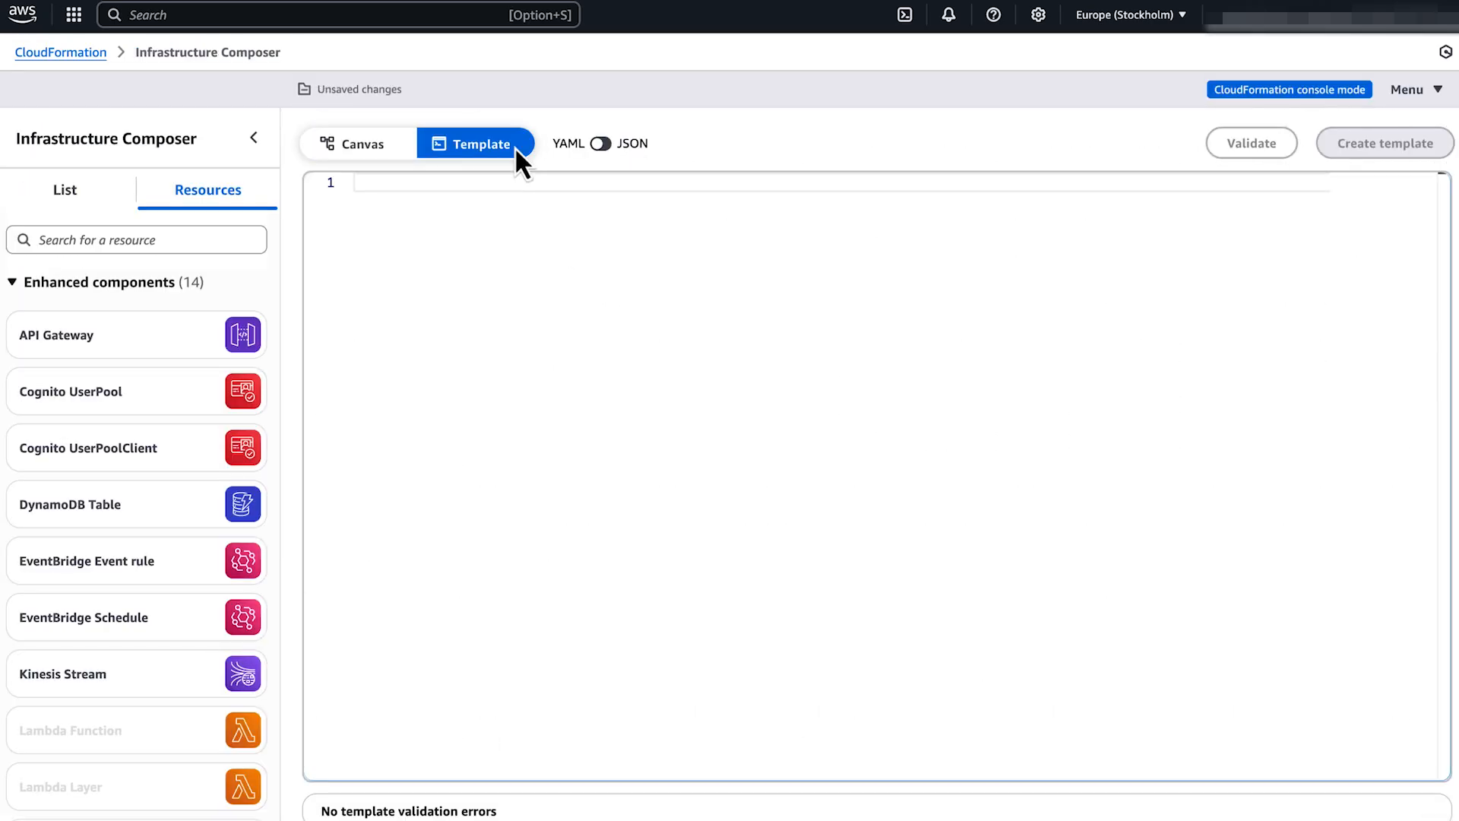
pyautogui.click(411, 186)
pyautogui.press('super+v')
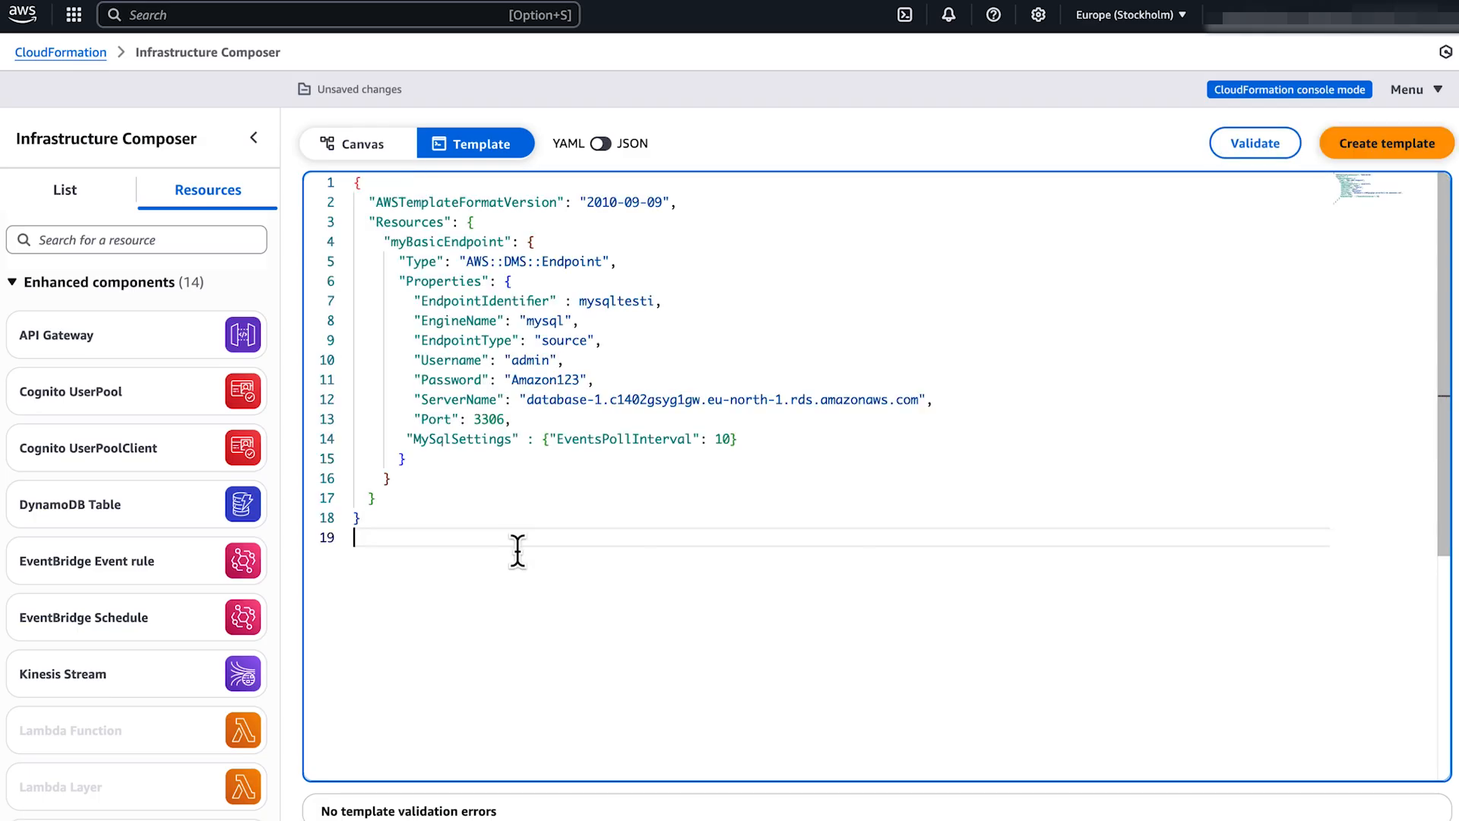
pyautogui.click(1442, 148)
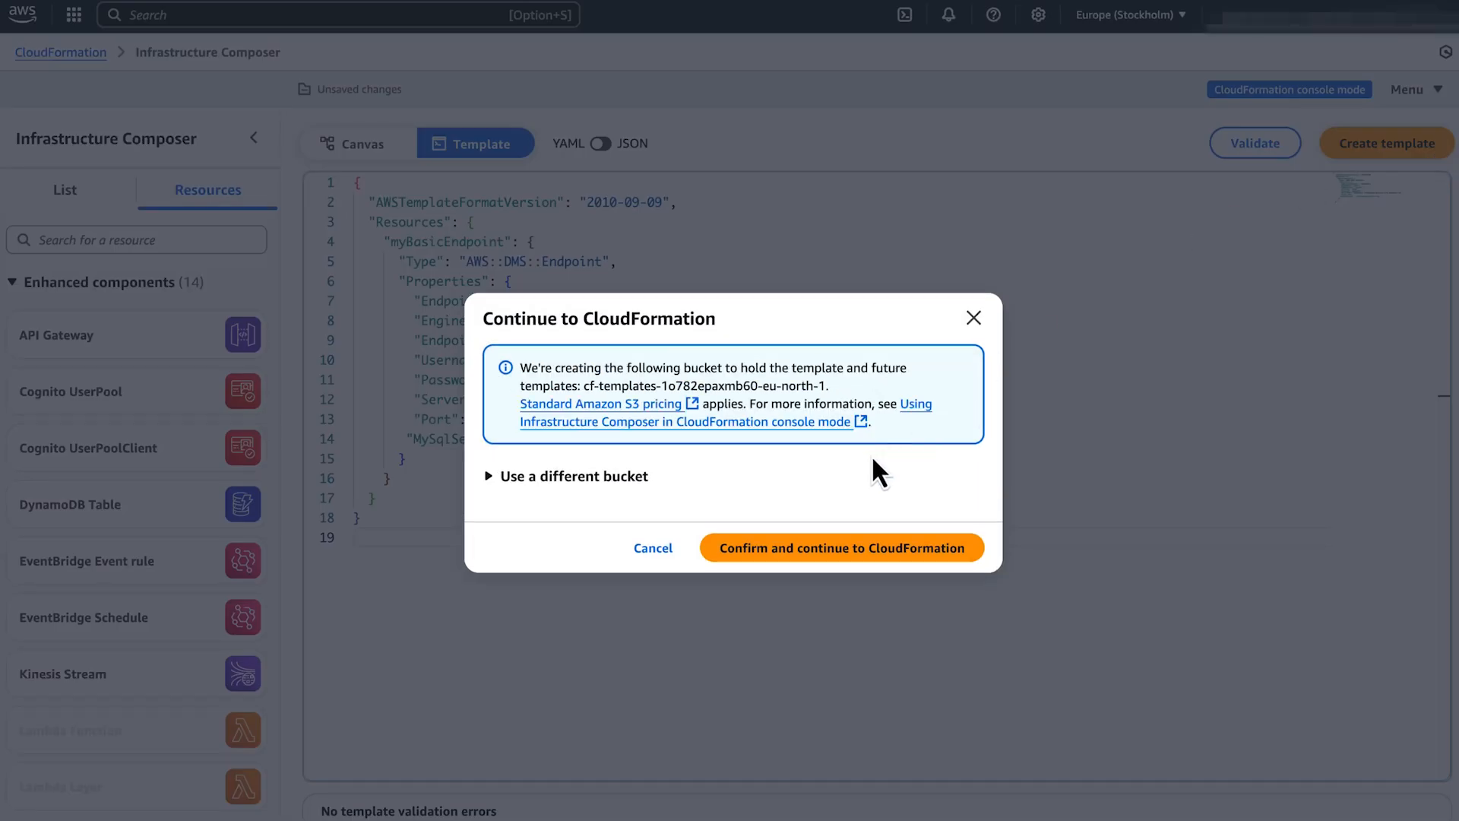
pyautogui.click(871, 553)
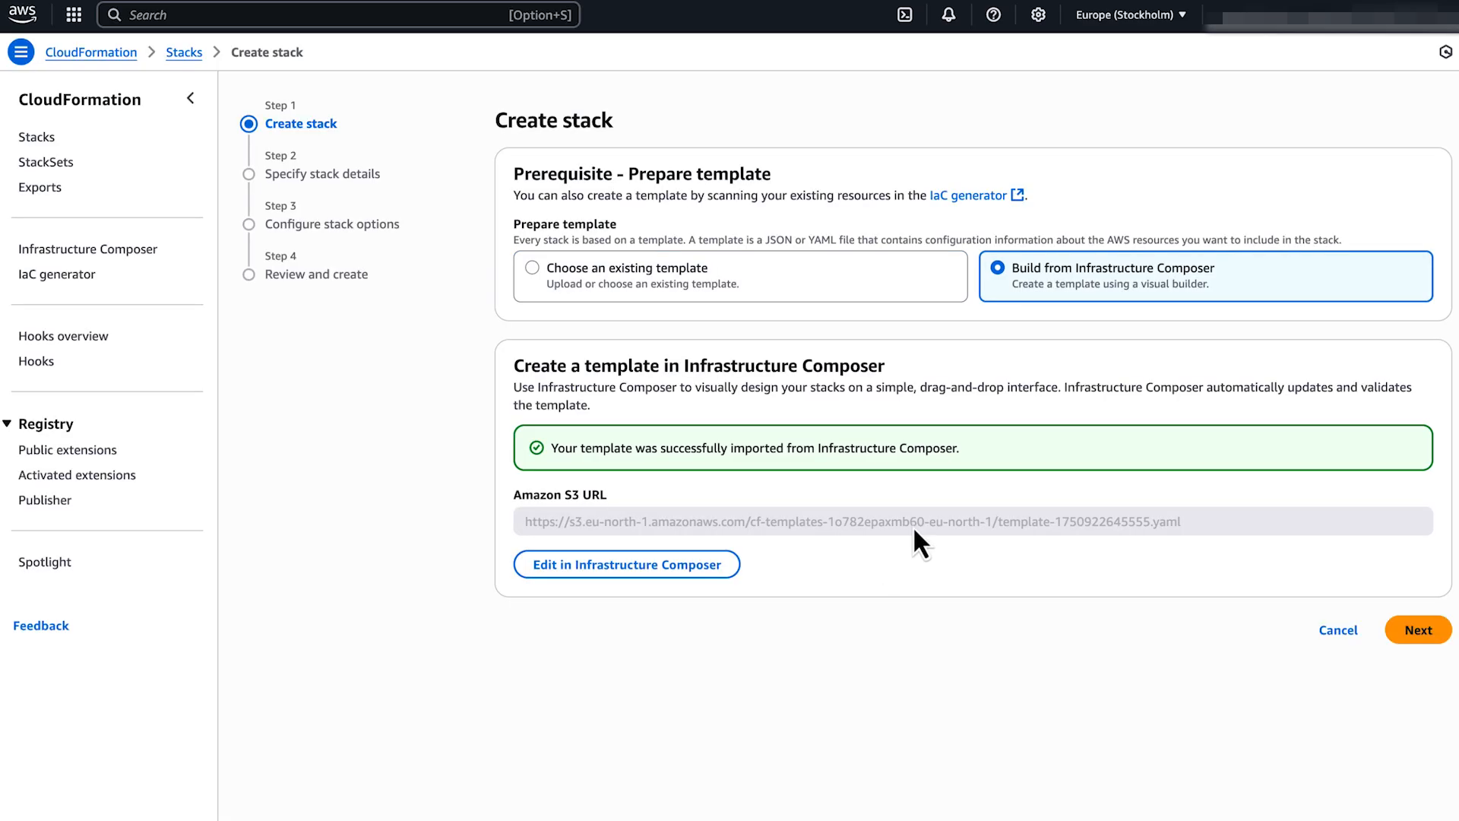
# Name the stack stackdemo, keep the default options, submit it and refresh events to confirm creation.
pyautogui.click(1442, 634)
pyautogui.click(1198, 231)
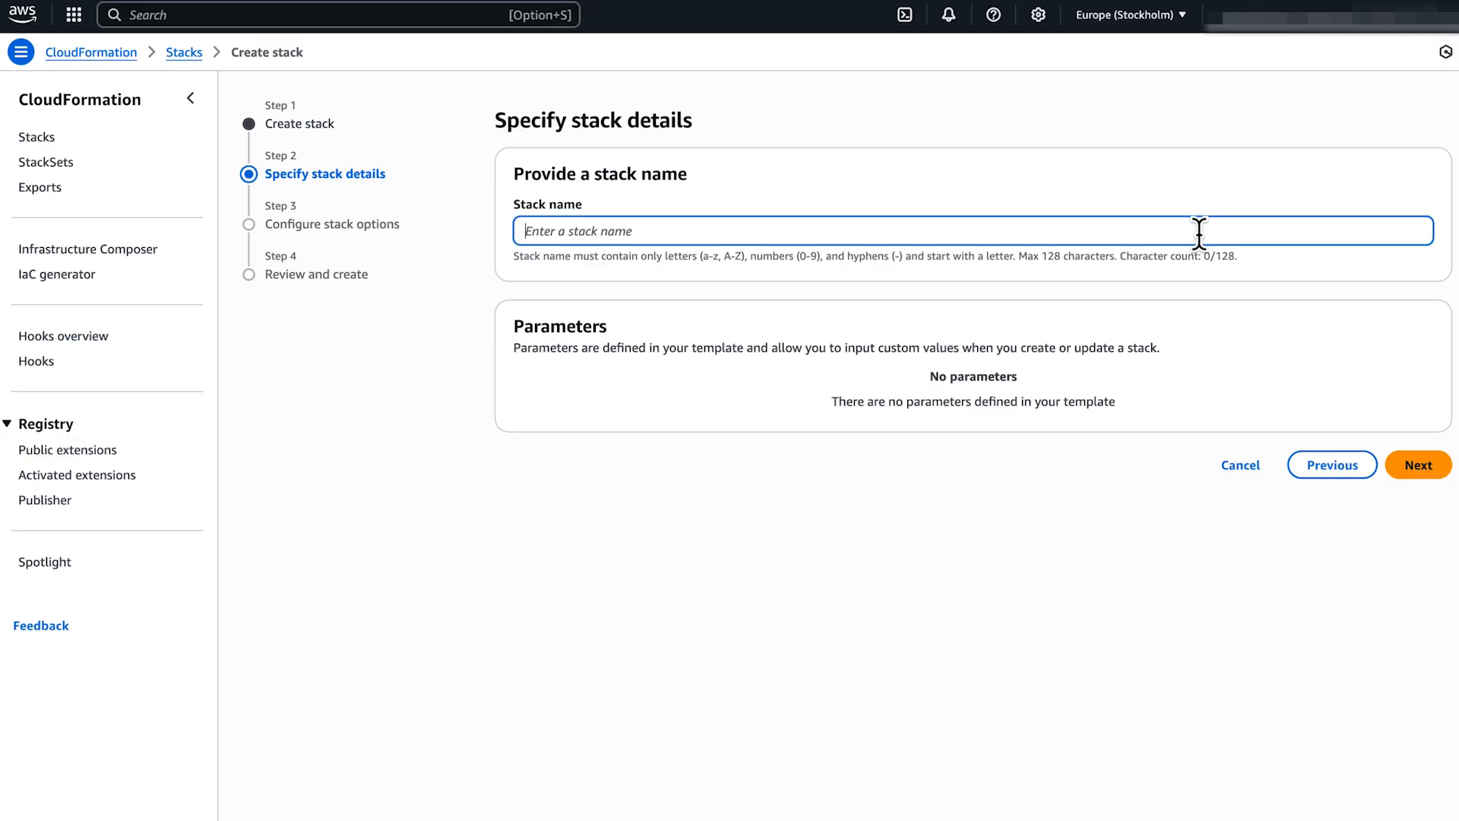
pyautogui.write('stackdemo')
pyautogui.click(1176, 206)
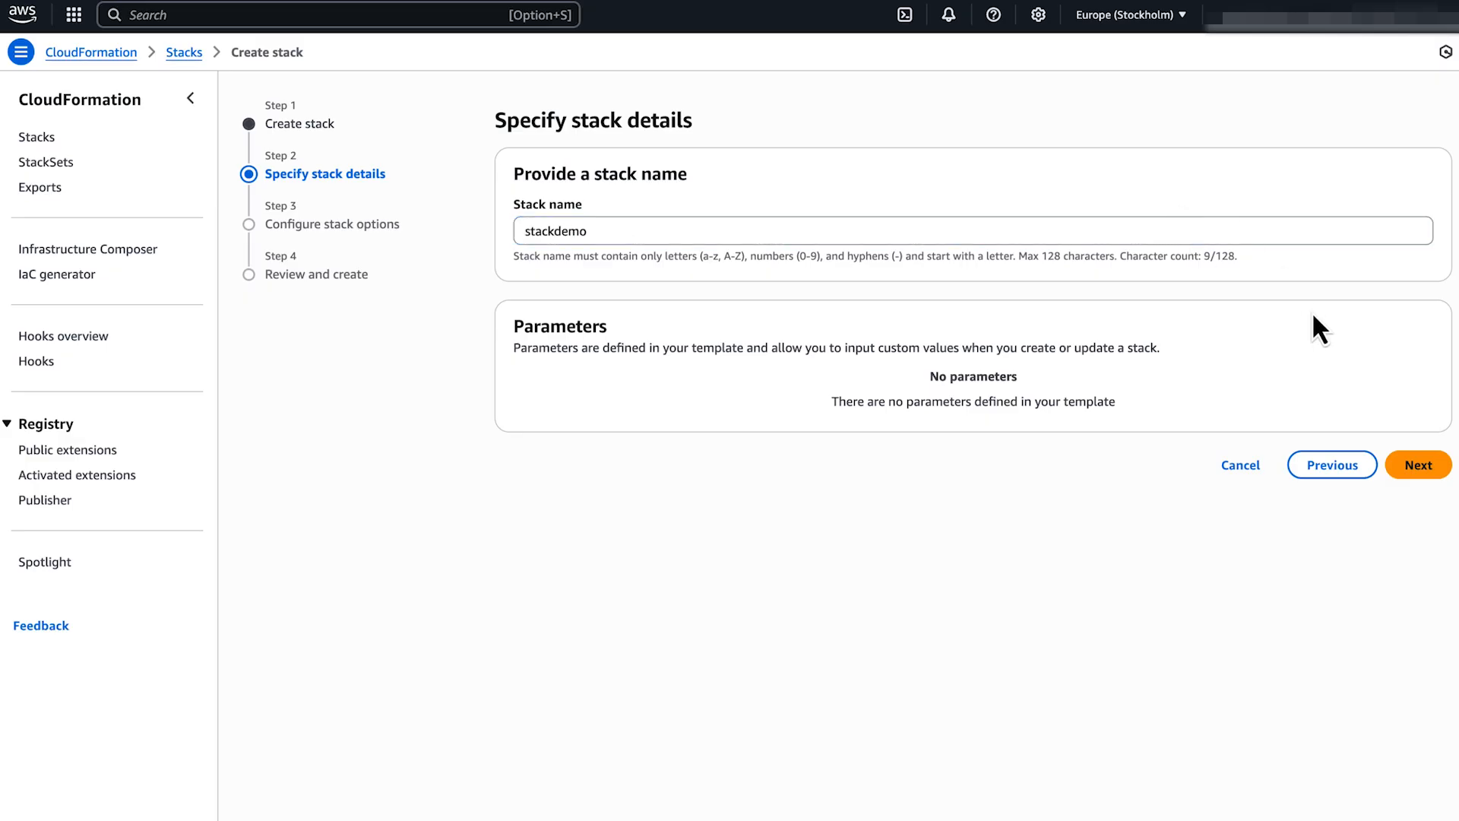
pyautogui.click(1418, 465)
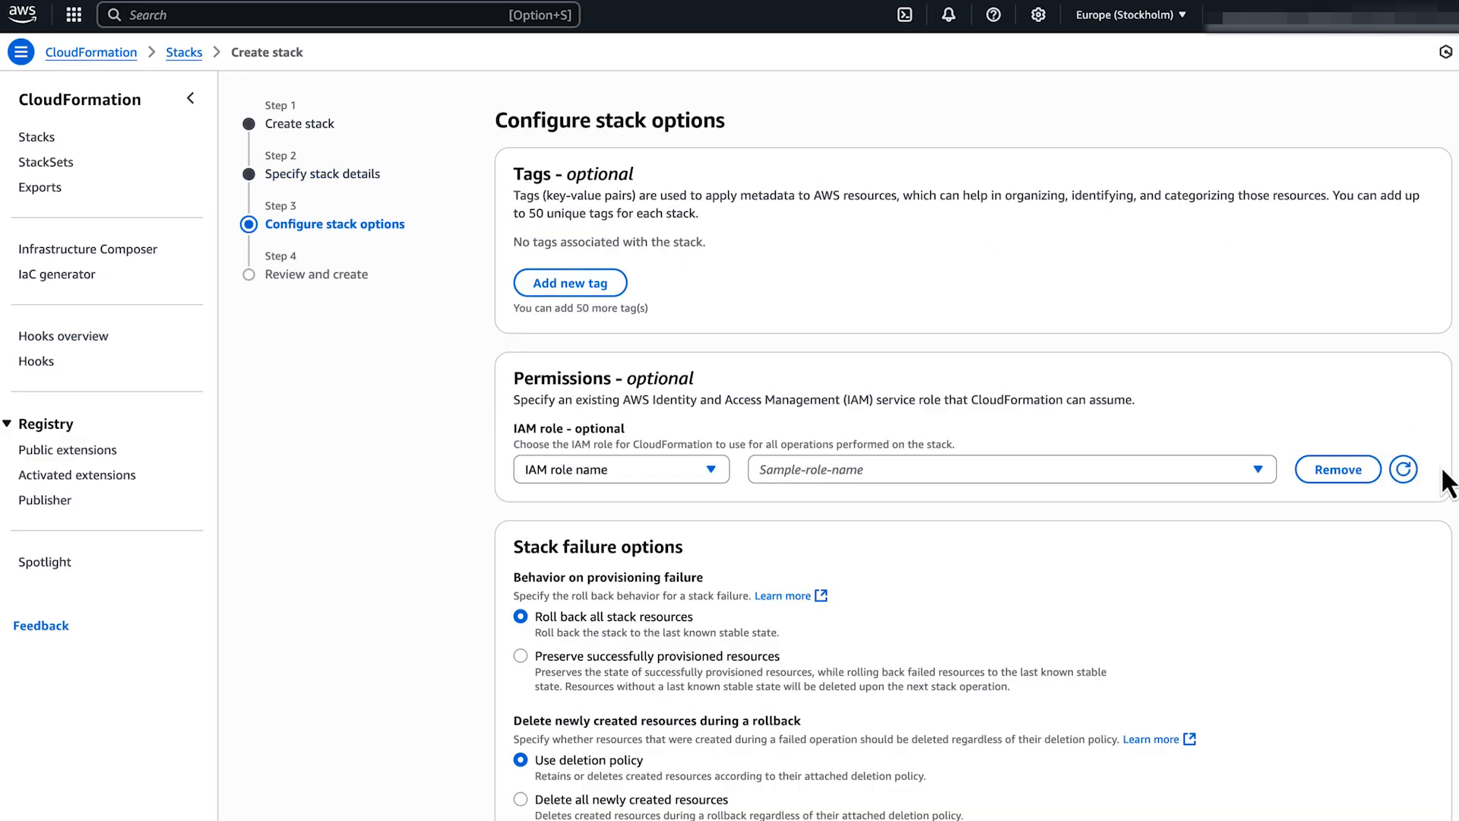
pyautogui.scroll(-7, 1448, 482)
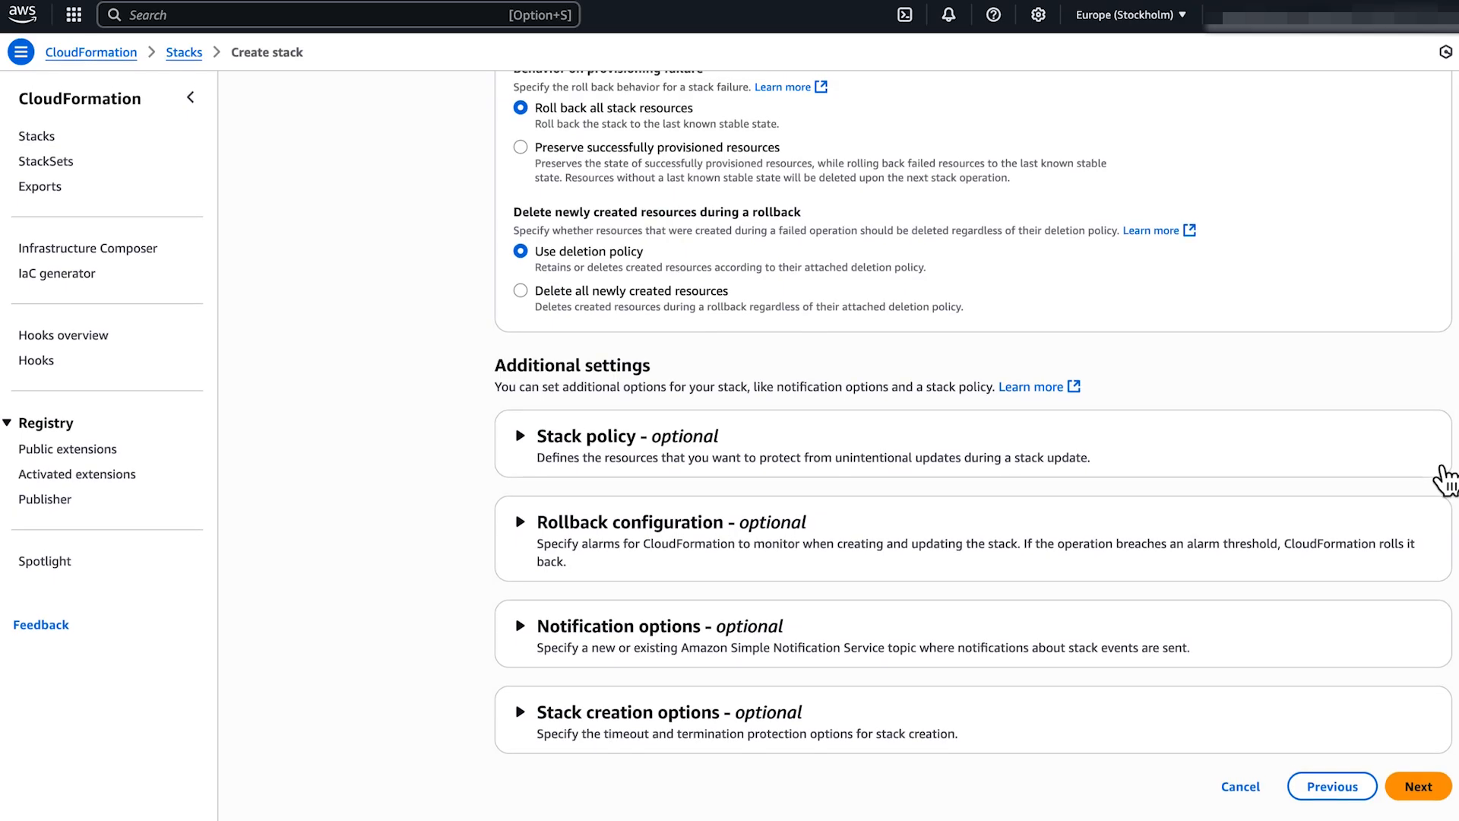
pyautogui.click(1418, 786)
pyautogui.scroll(-4, 1450, 806)
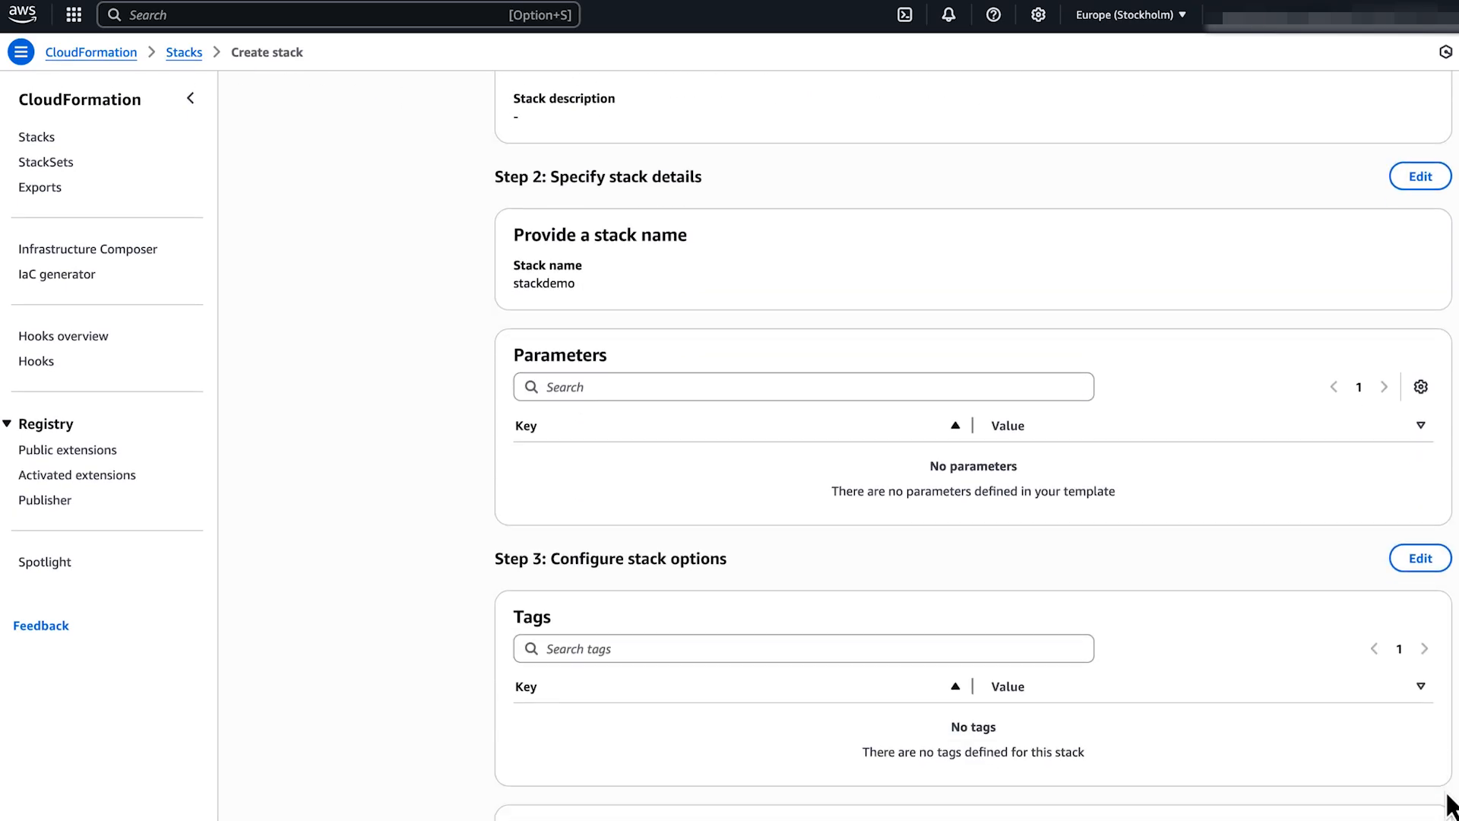
pyautogui.scroll(-15, 1450, 806)
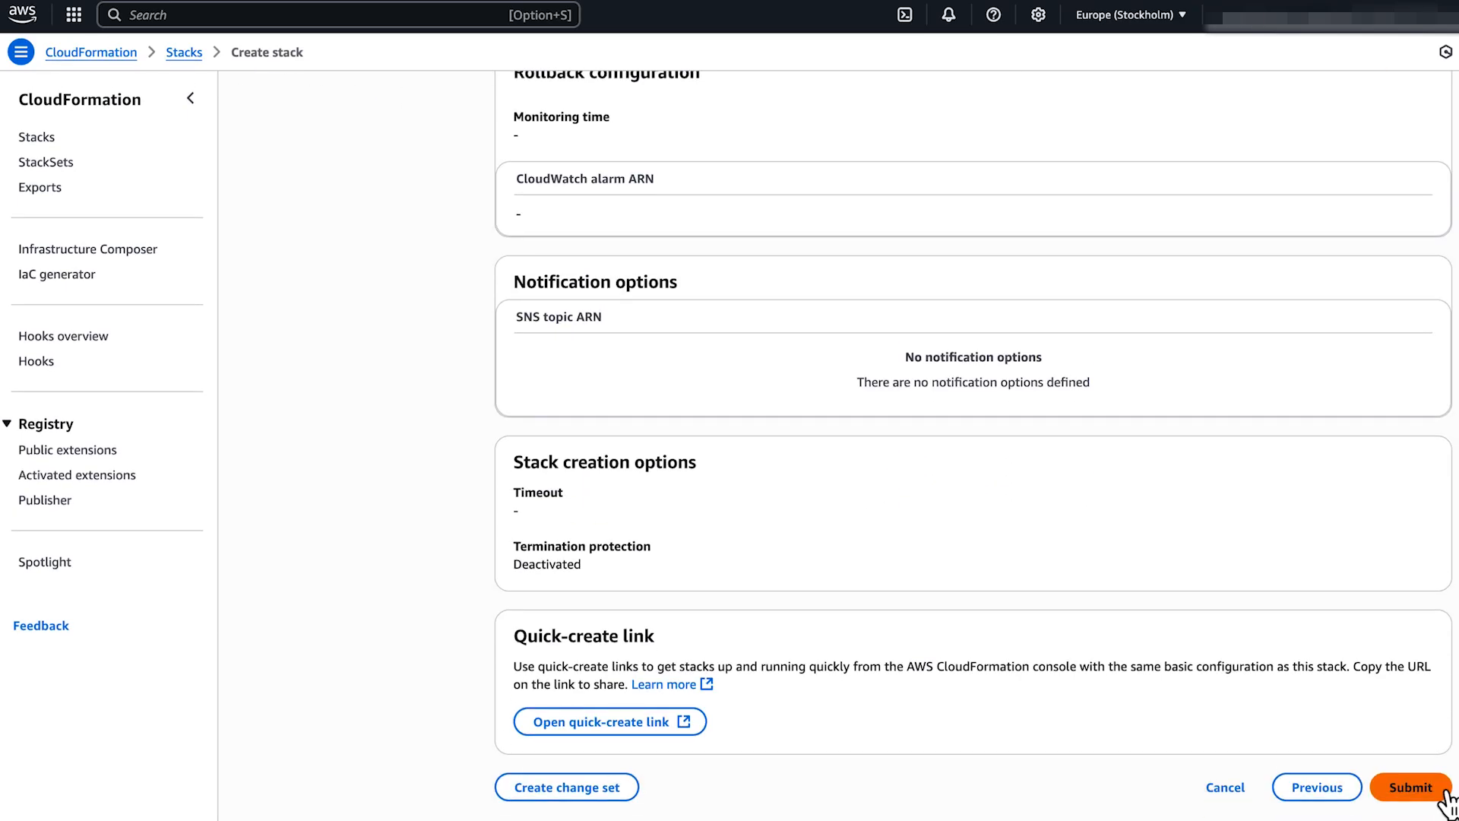
pyautogui.click(1410, 786)
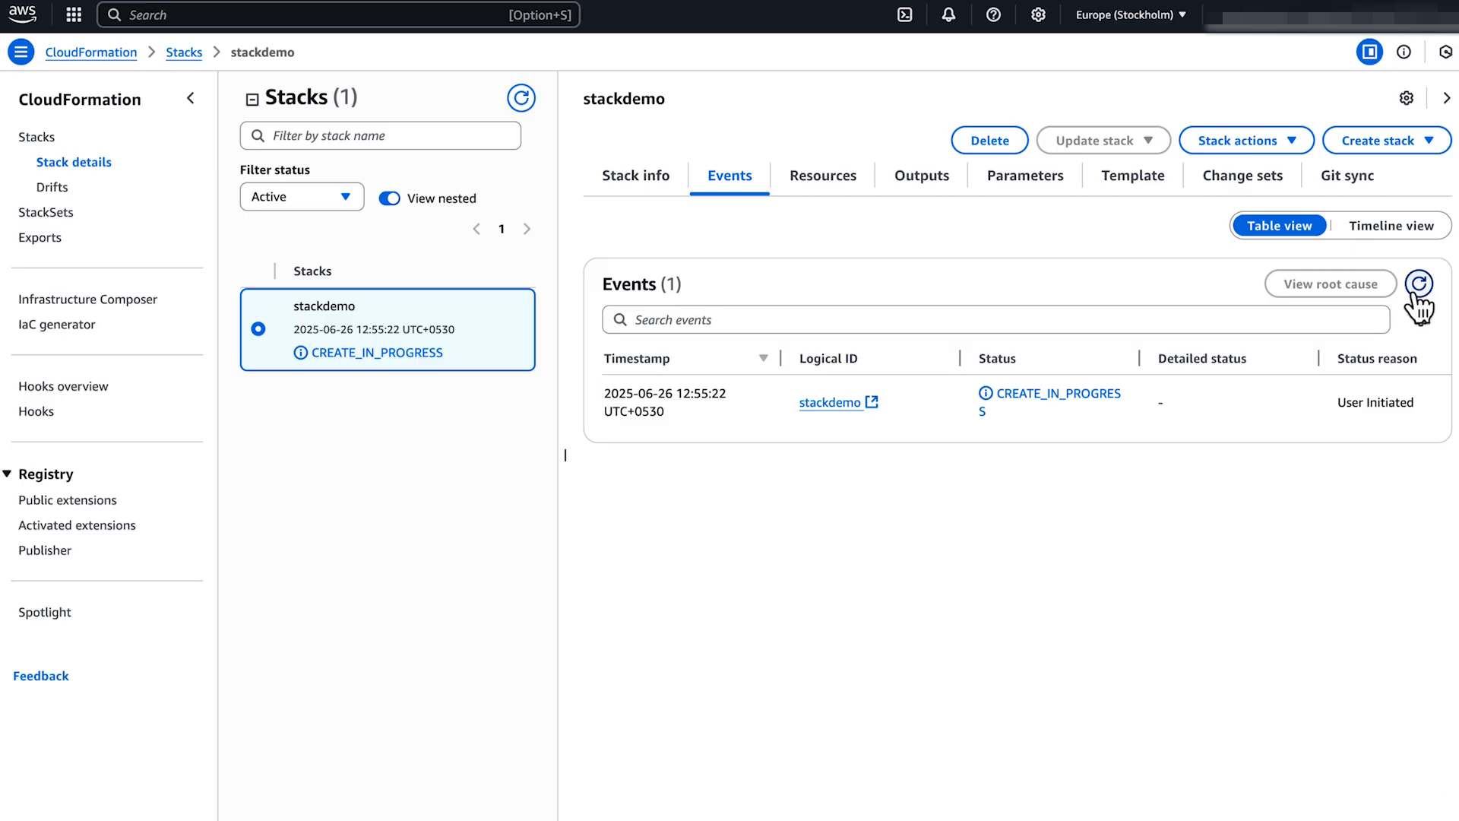
pyautogui.click(1419, 283)
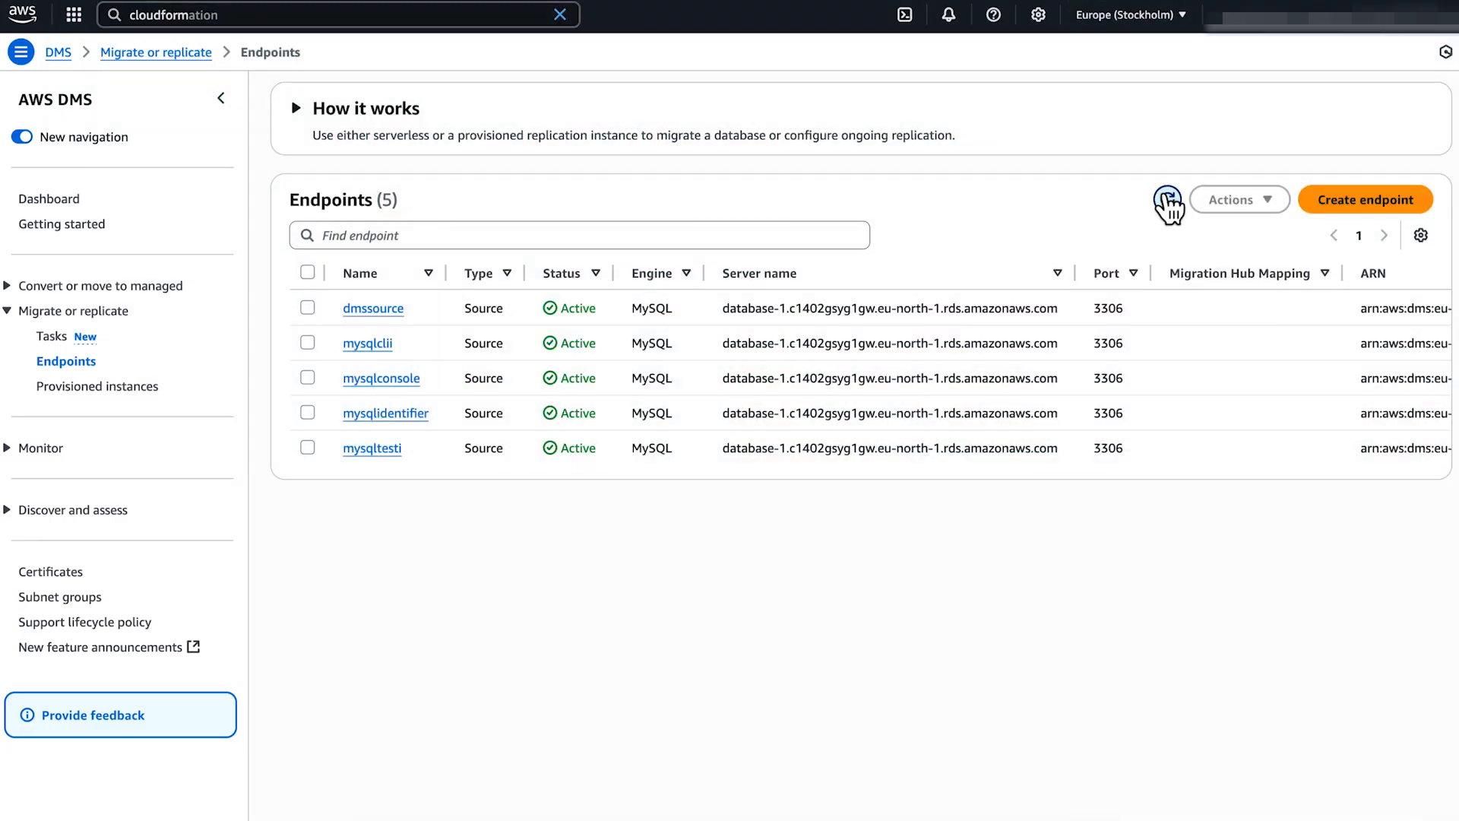
# Open the mysqltesti endpoint in DMS and view its Endpoint settings tab.
pyautogui.click(380, 450)
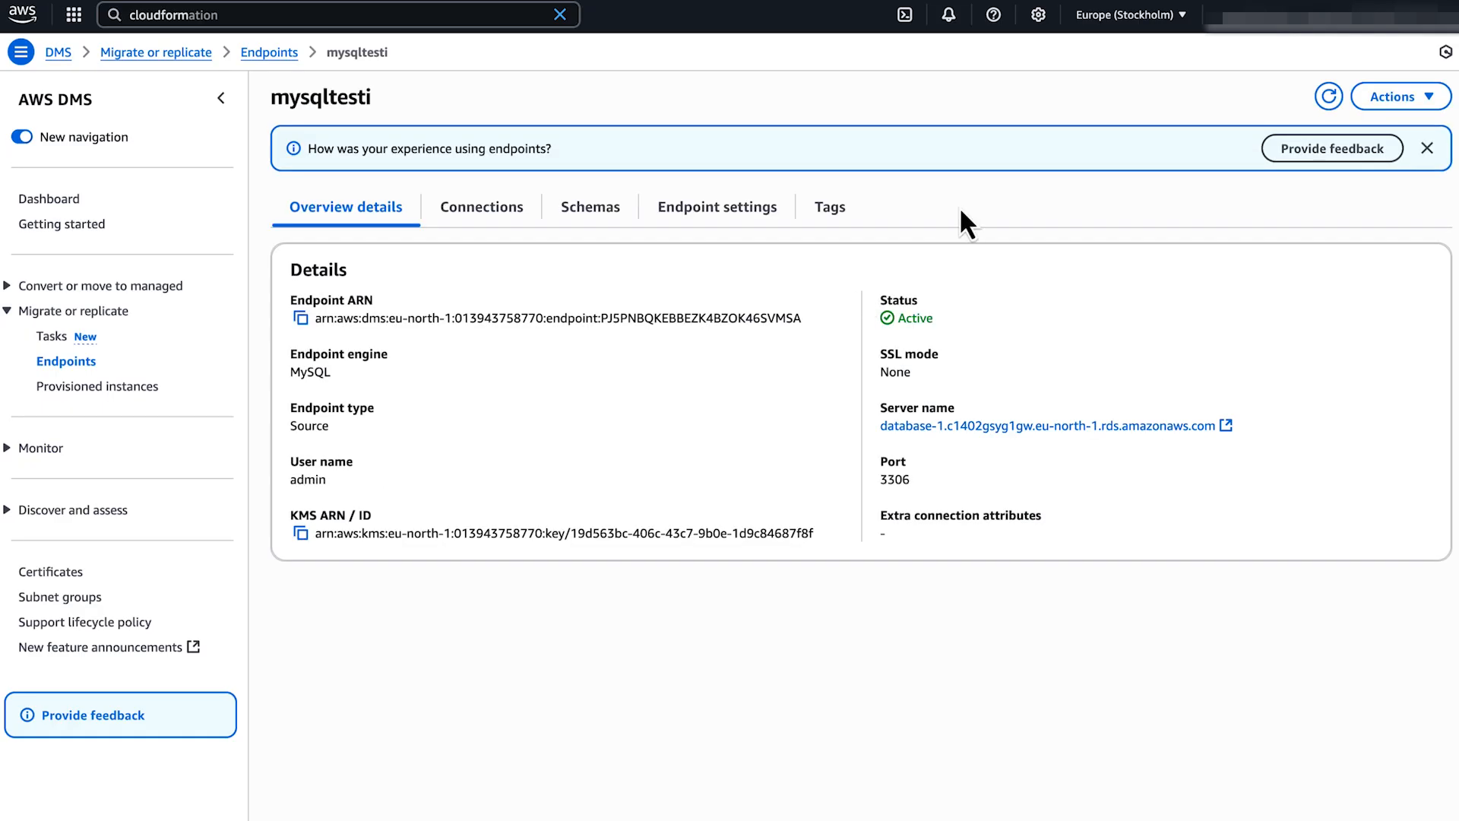
pyautogui.click(769, 214)
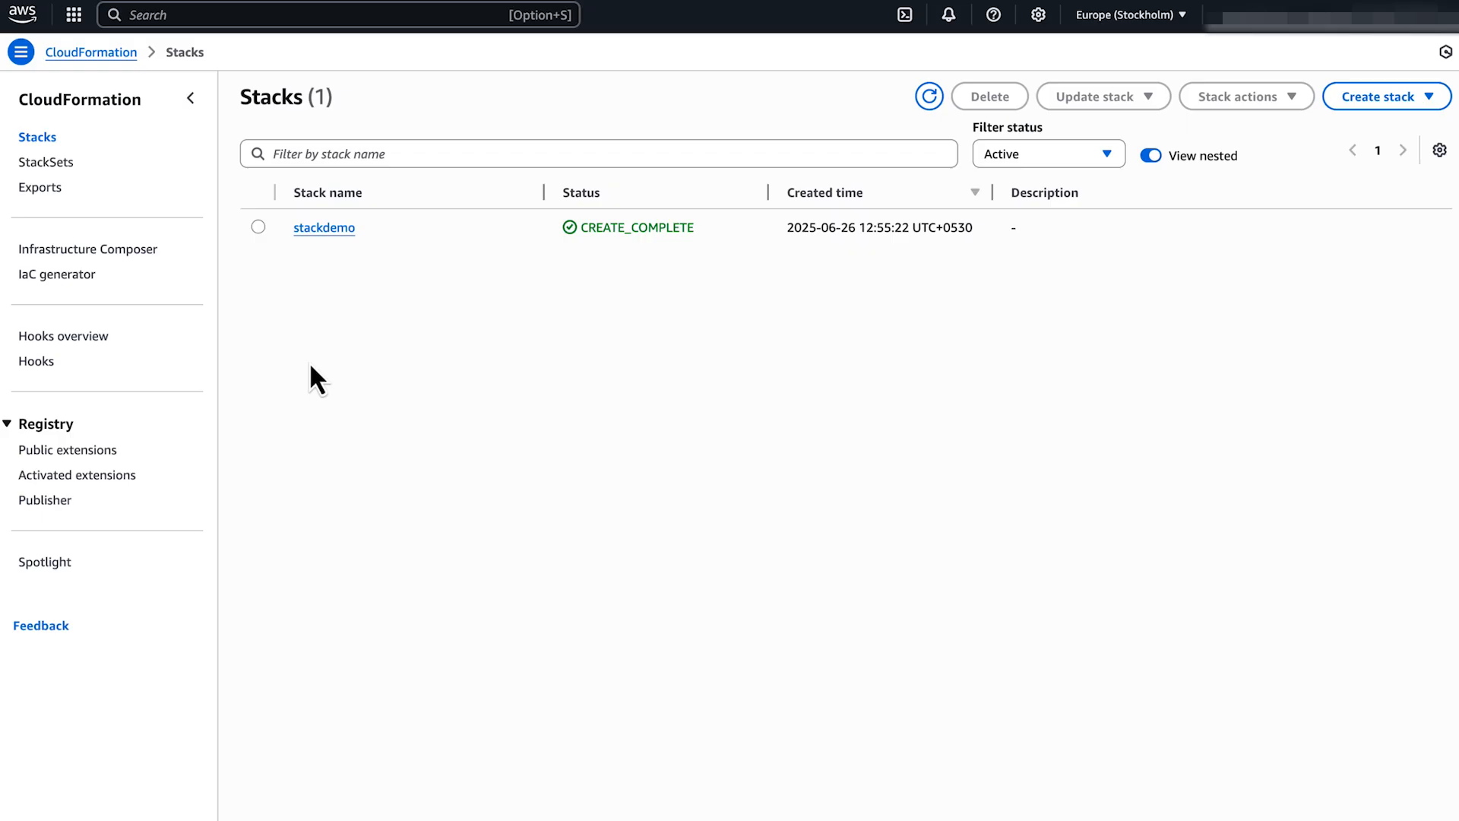
# Start a direct update of stackdemo, editing its existing template in Infrastructure Composer.
pyautogui.click(258, 228)
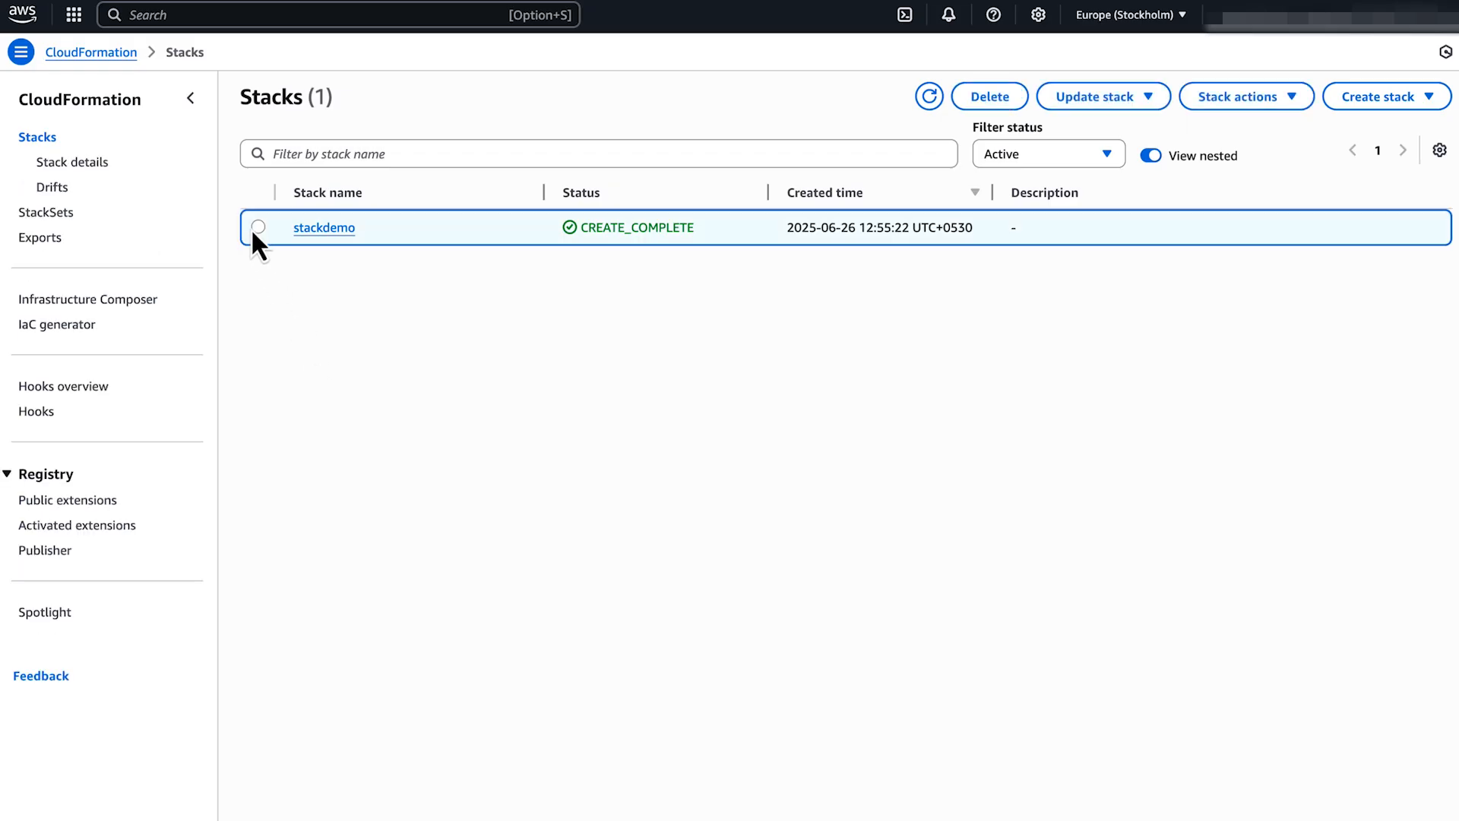
pyautogui.click(1146, 99)
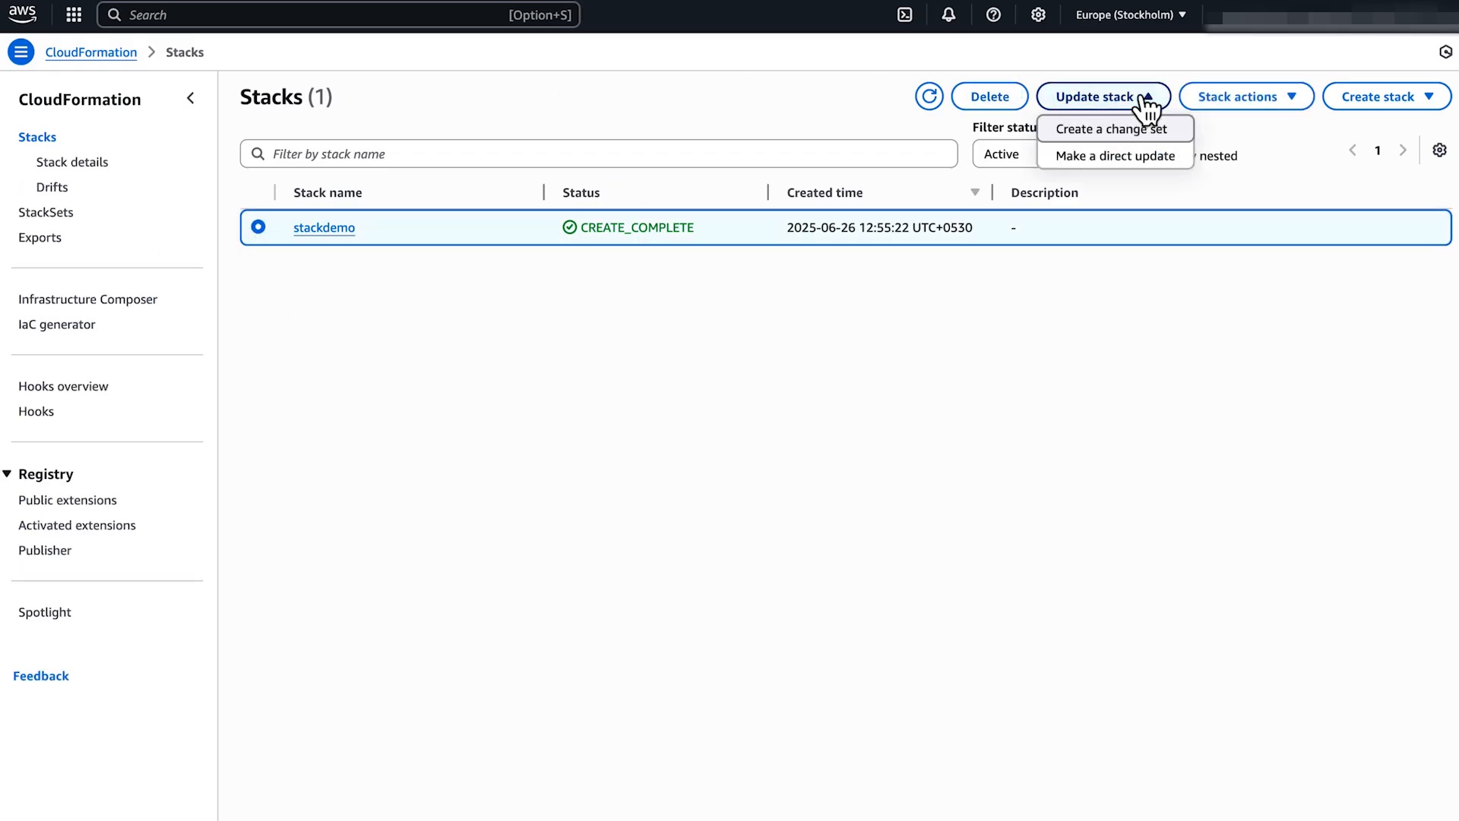
pyautogui.click(1183, 176)
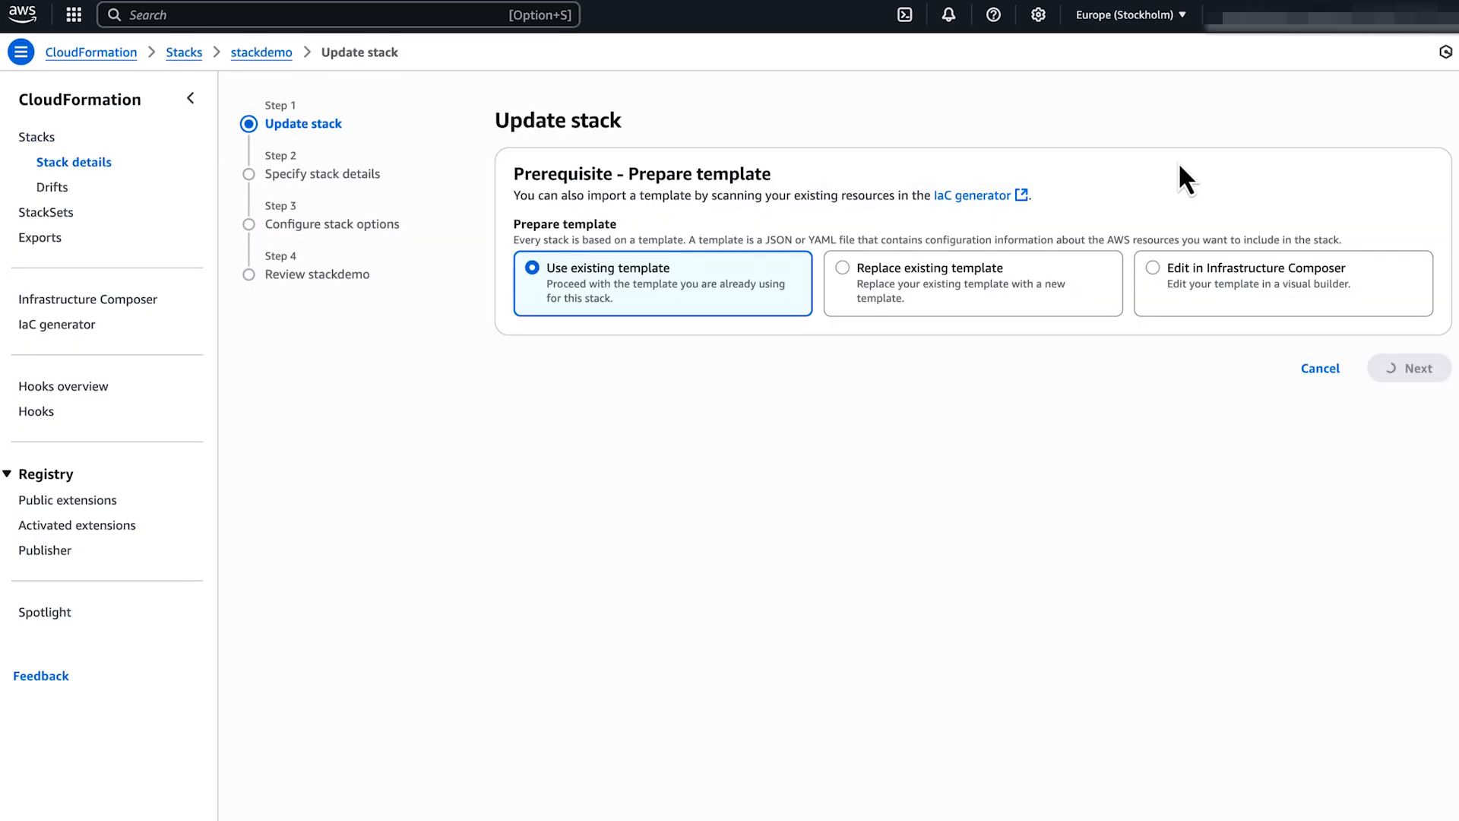
pyautogui.click(1154, 287)
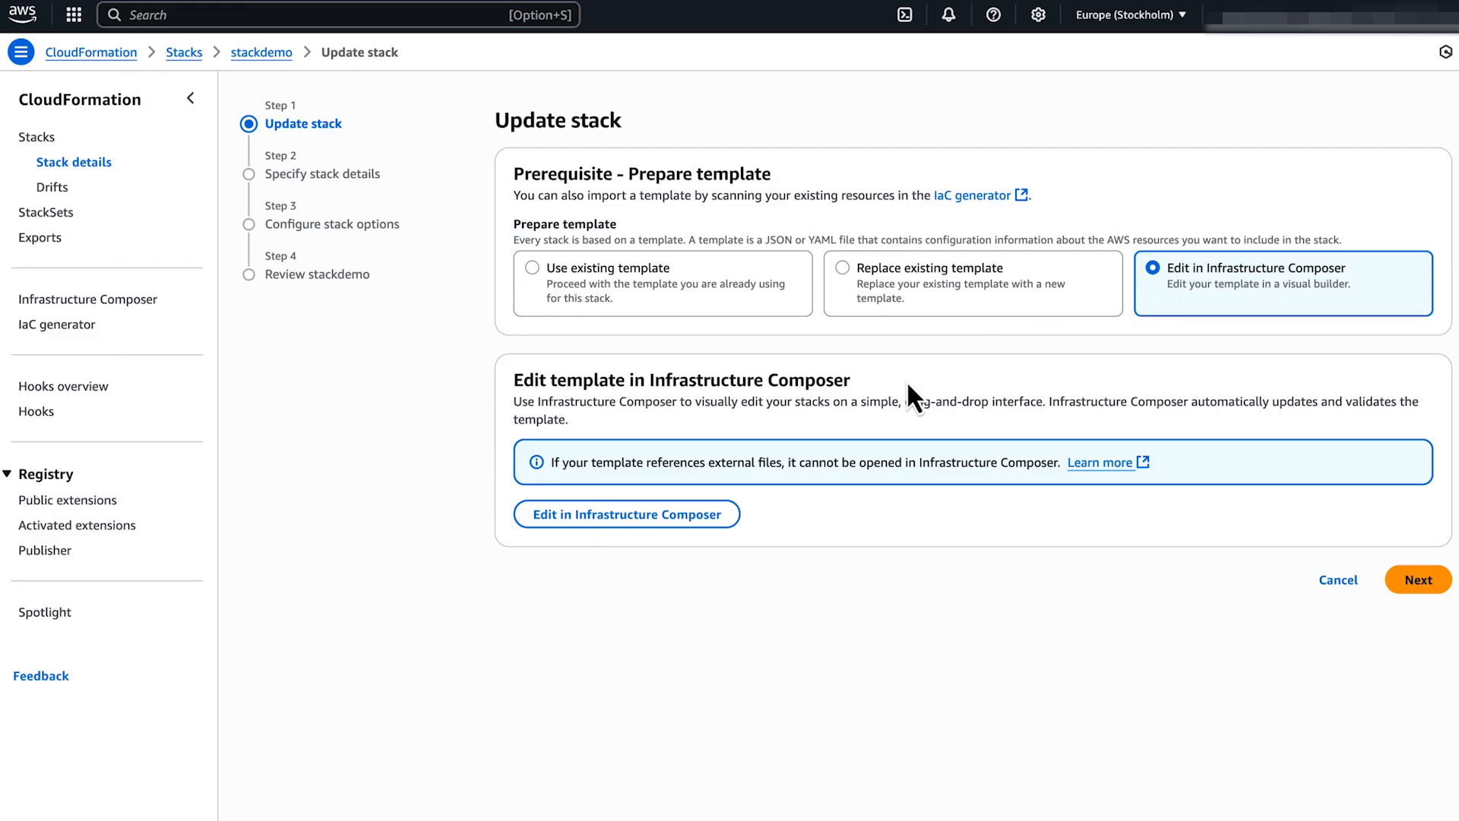
pyautogui.click(731, 520)
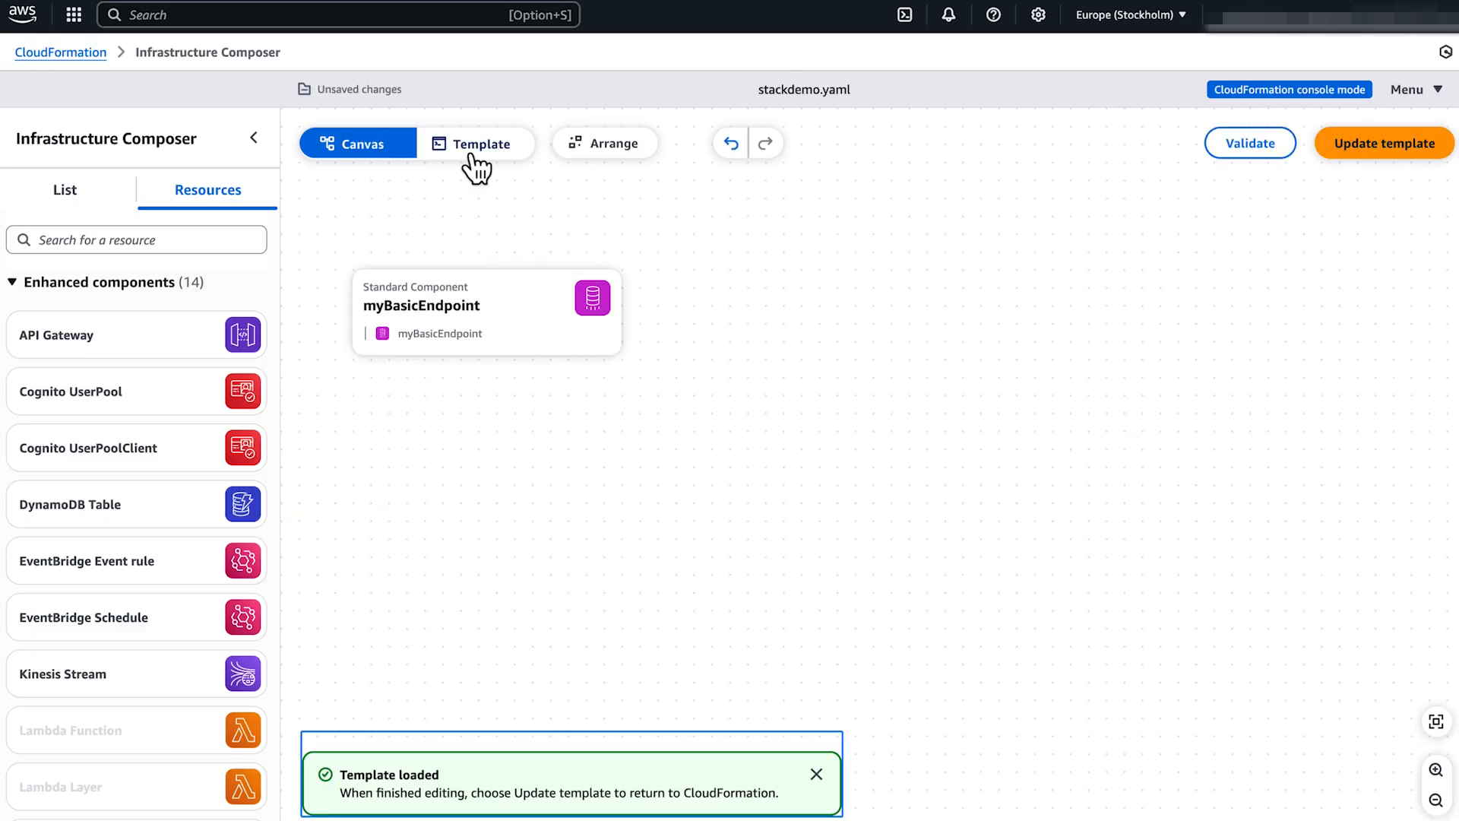
# Change EventsPollInterval from 10 to 100 in the template code and return it to CloudFormation.
pyautogui.click(473, 152)
pyautogui.click(585, 438)
pyautogui.write('00')
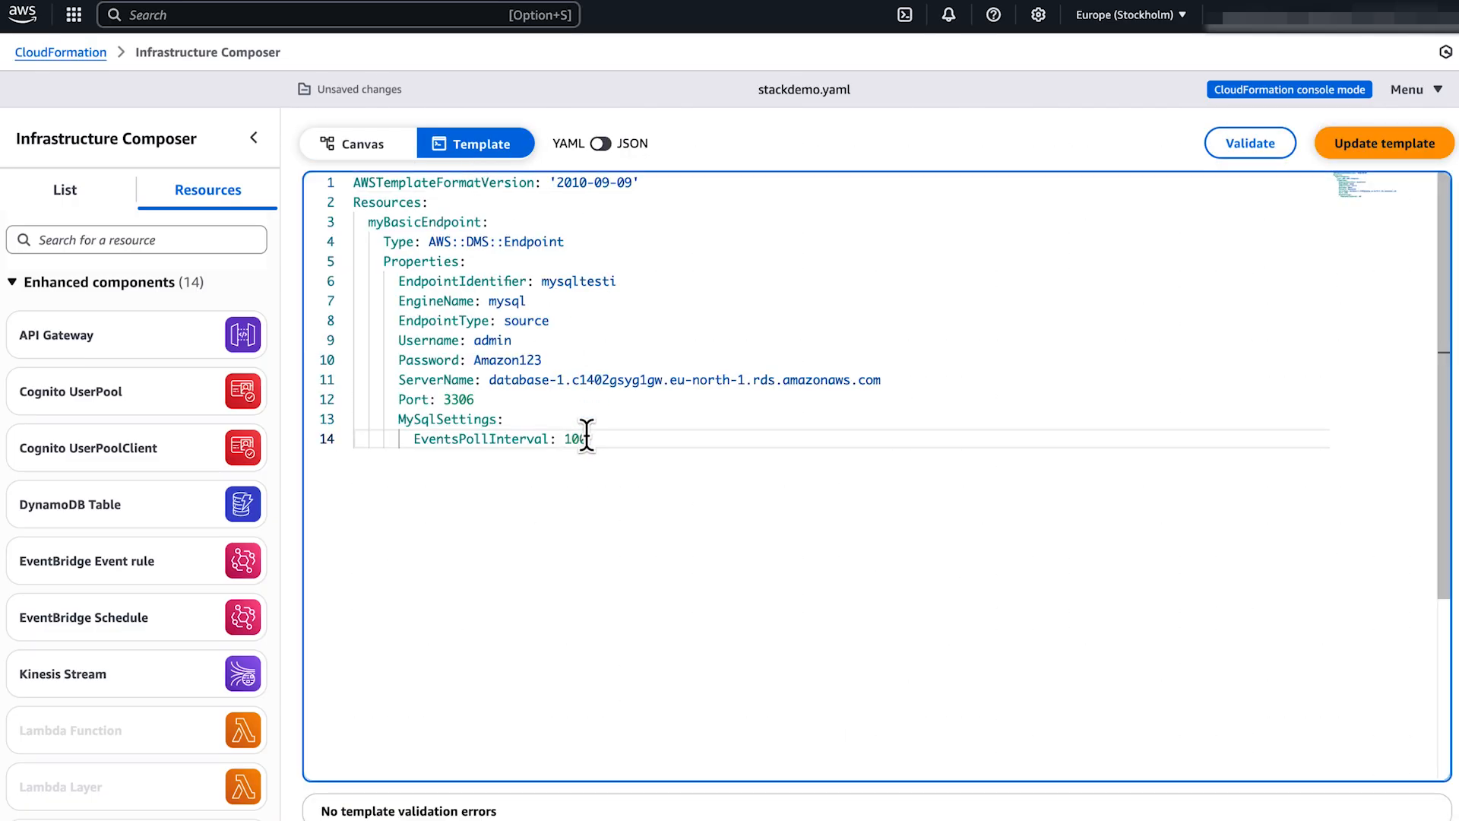
pyautogui.click(1384, 143)
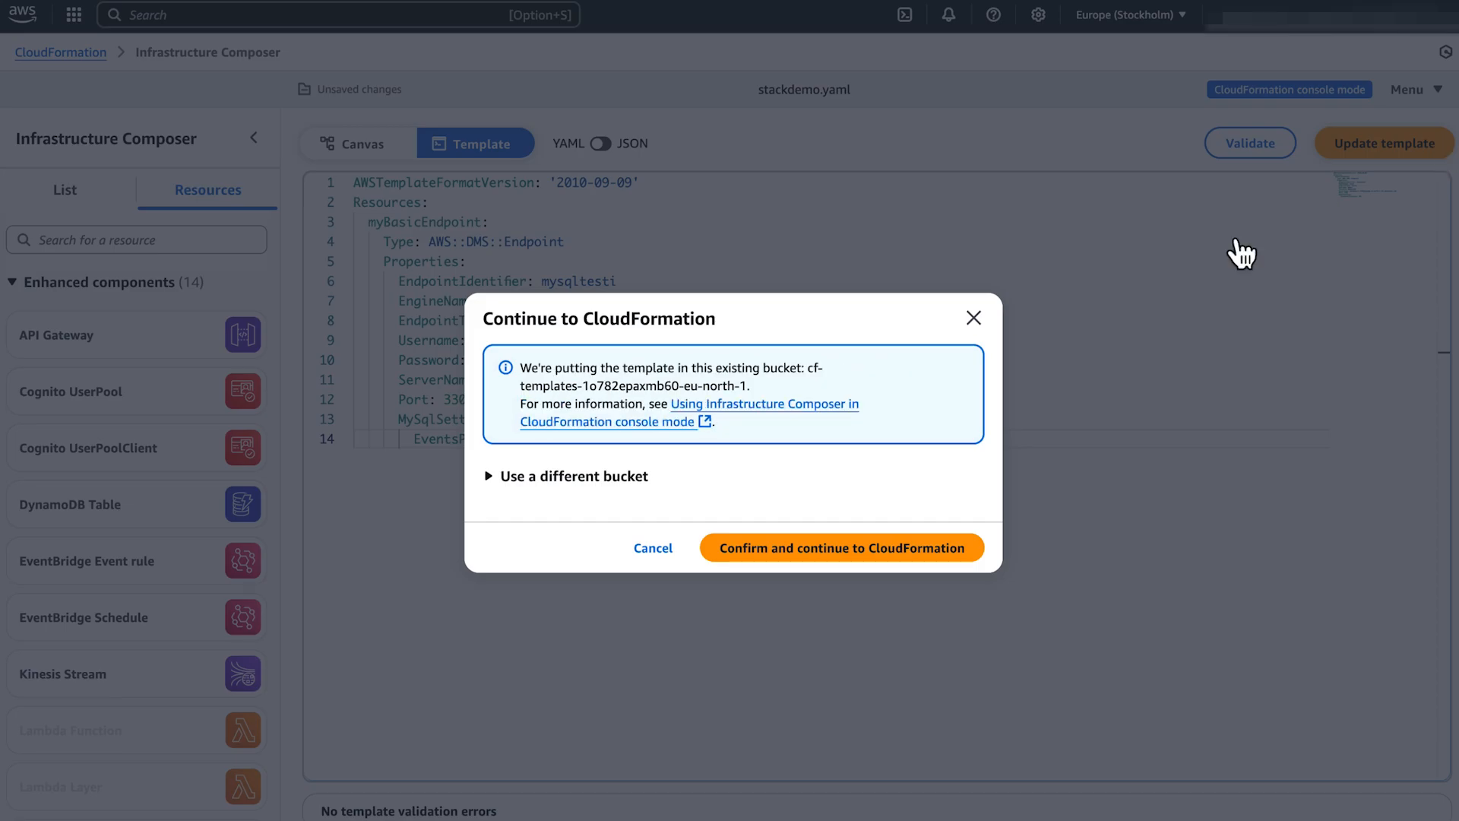
pyautogui.click(975, 553)
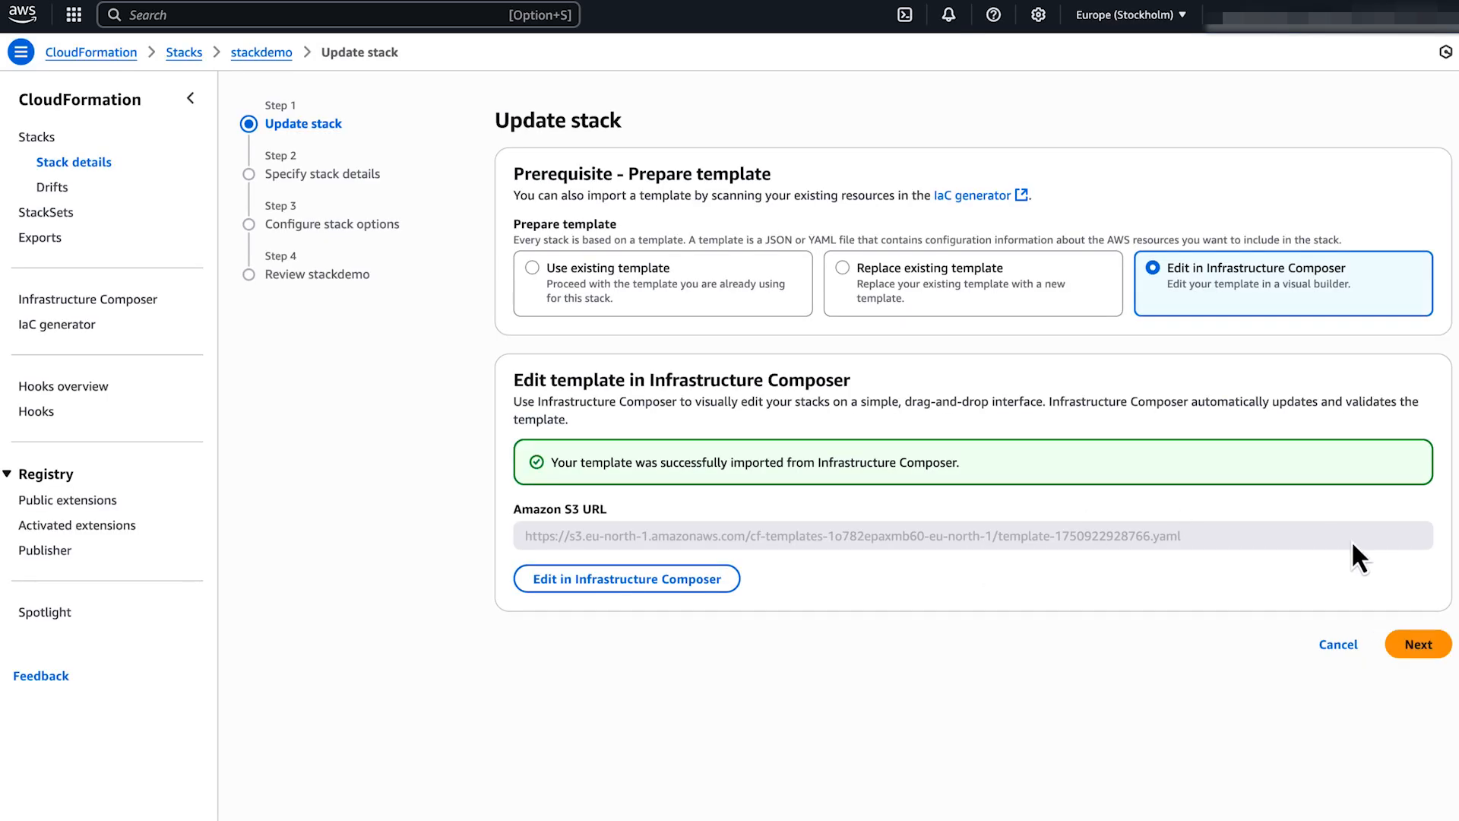
# Keep the stack details and options unchanged, submit the stackdemo update and refresh events until UPDATE_COMPLETE.
pyautogui.click(1418, 643)
pyautogui.click(1439, 315)
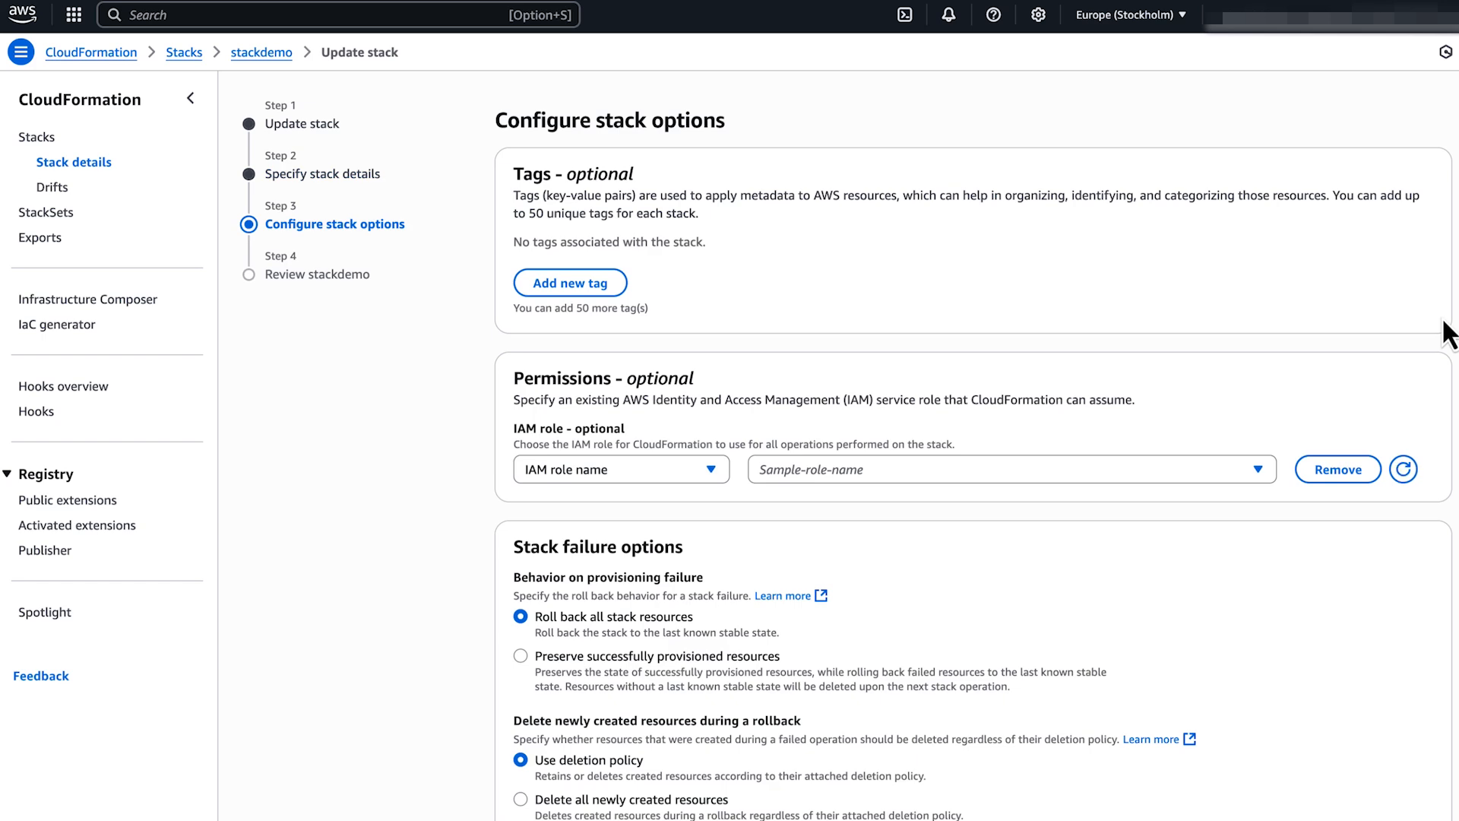
pyautogui.scroll(-6, 1406, 471)
pyautogui.click(1431, 782)
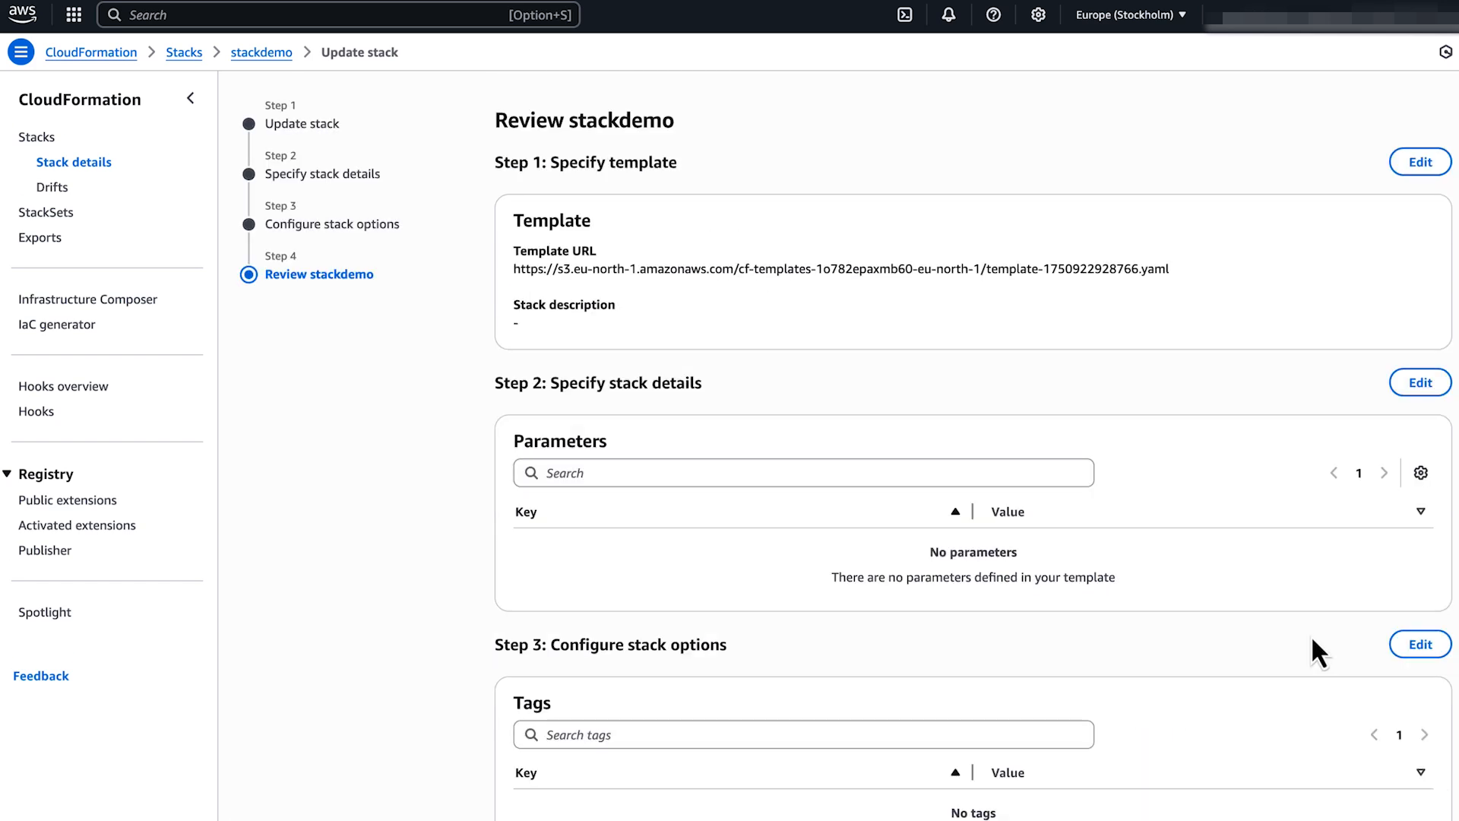
pyautogui.scroll(-15, 1310, 635)
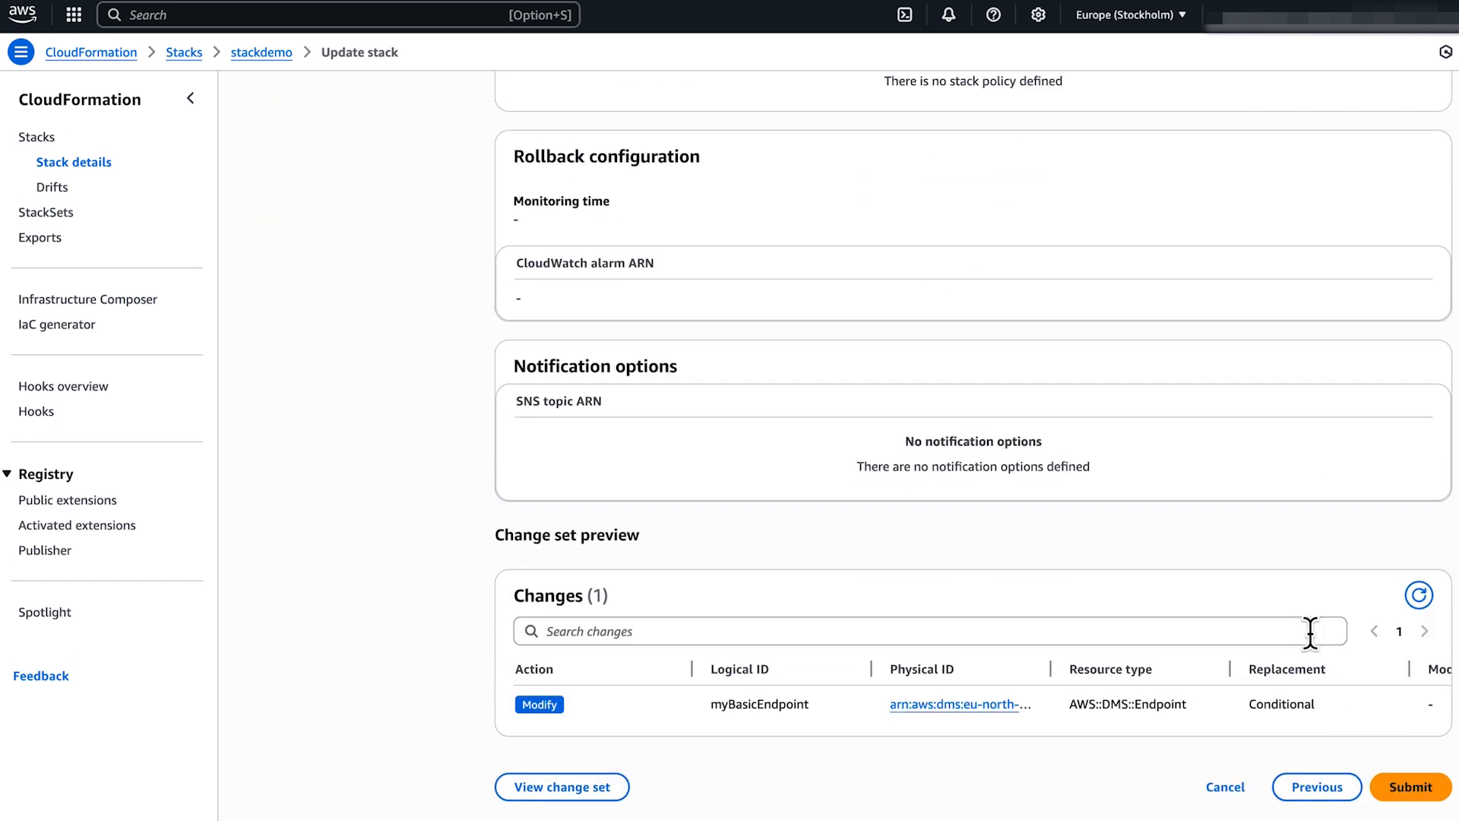
pyautogui.click(1439, 791)
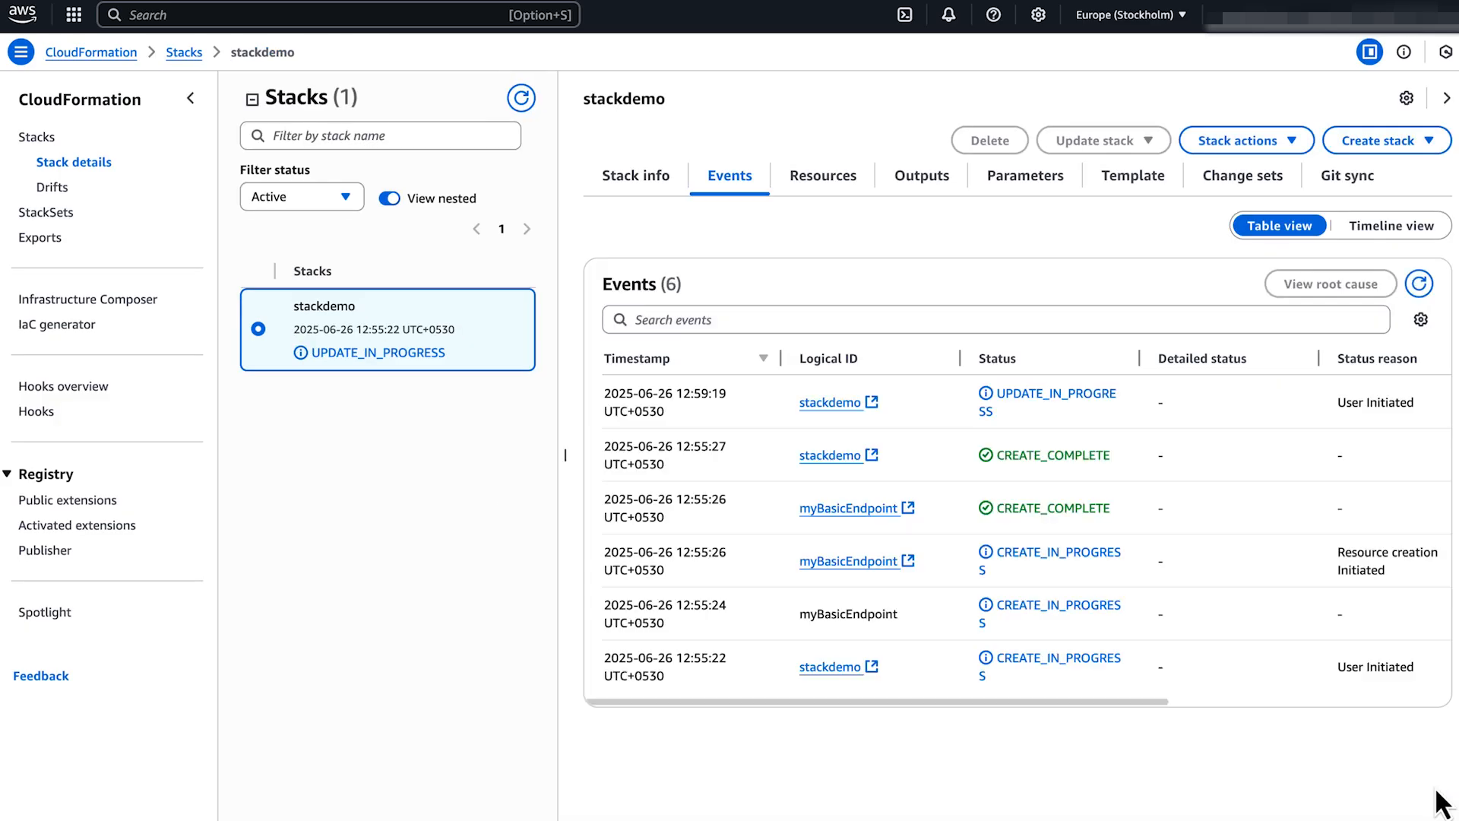
pyautogui.click(1420, 284)
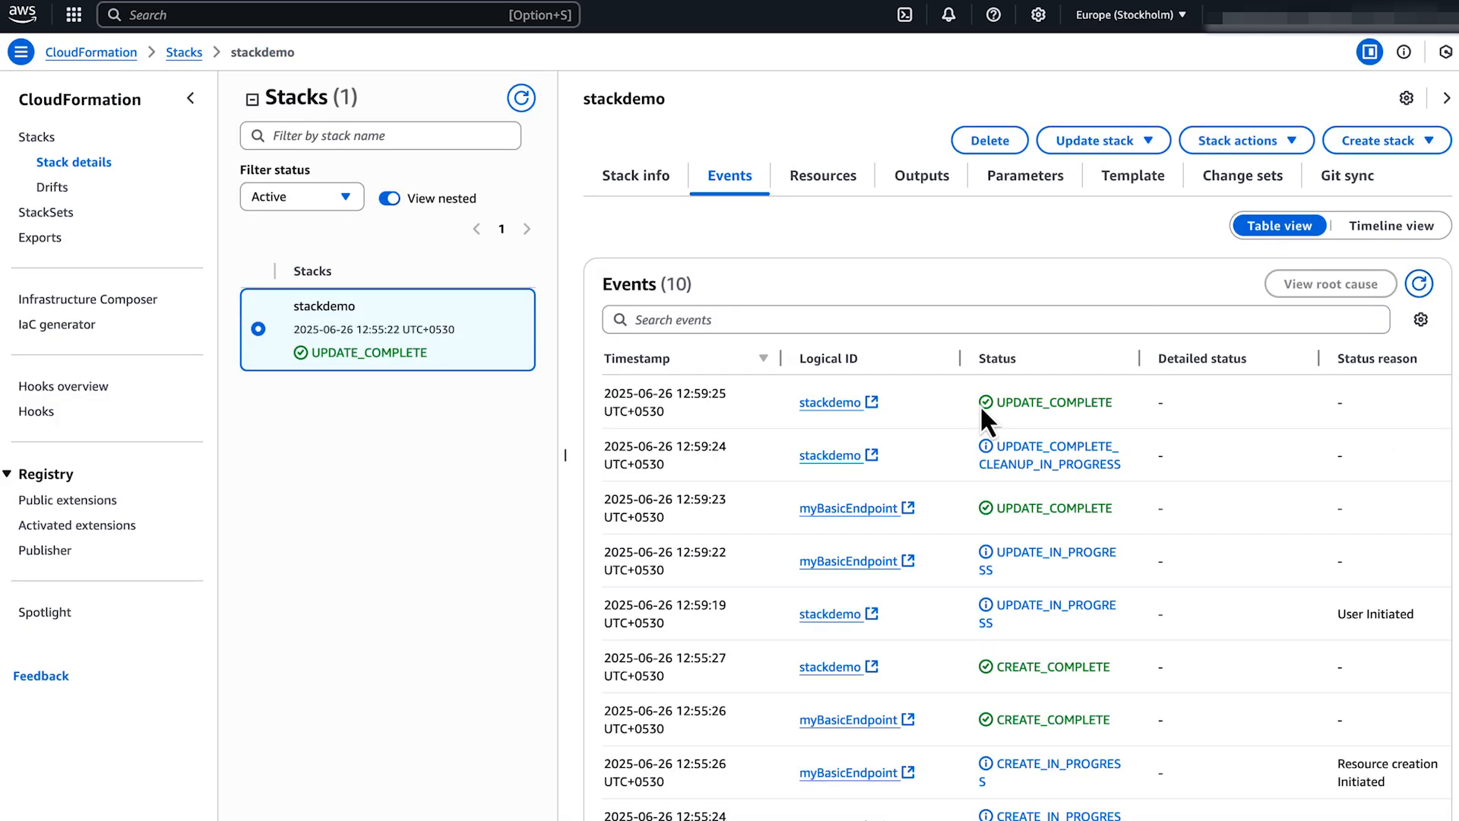